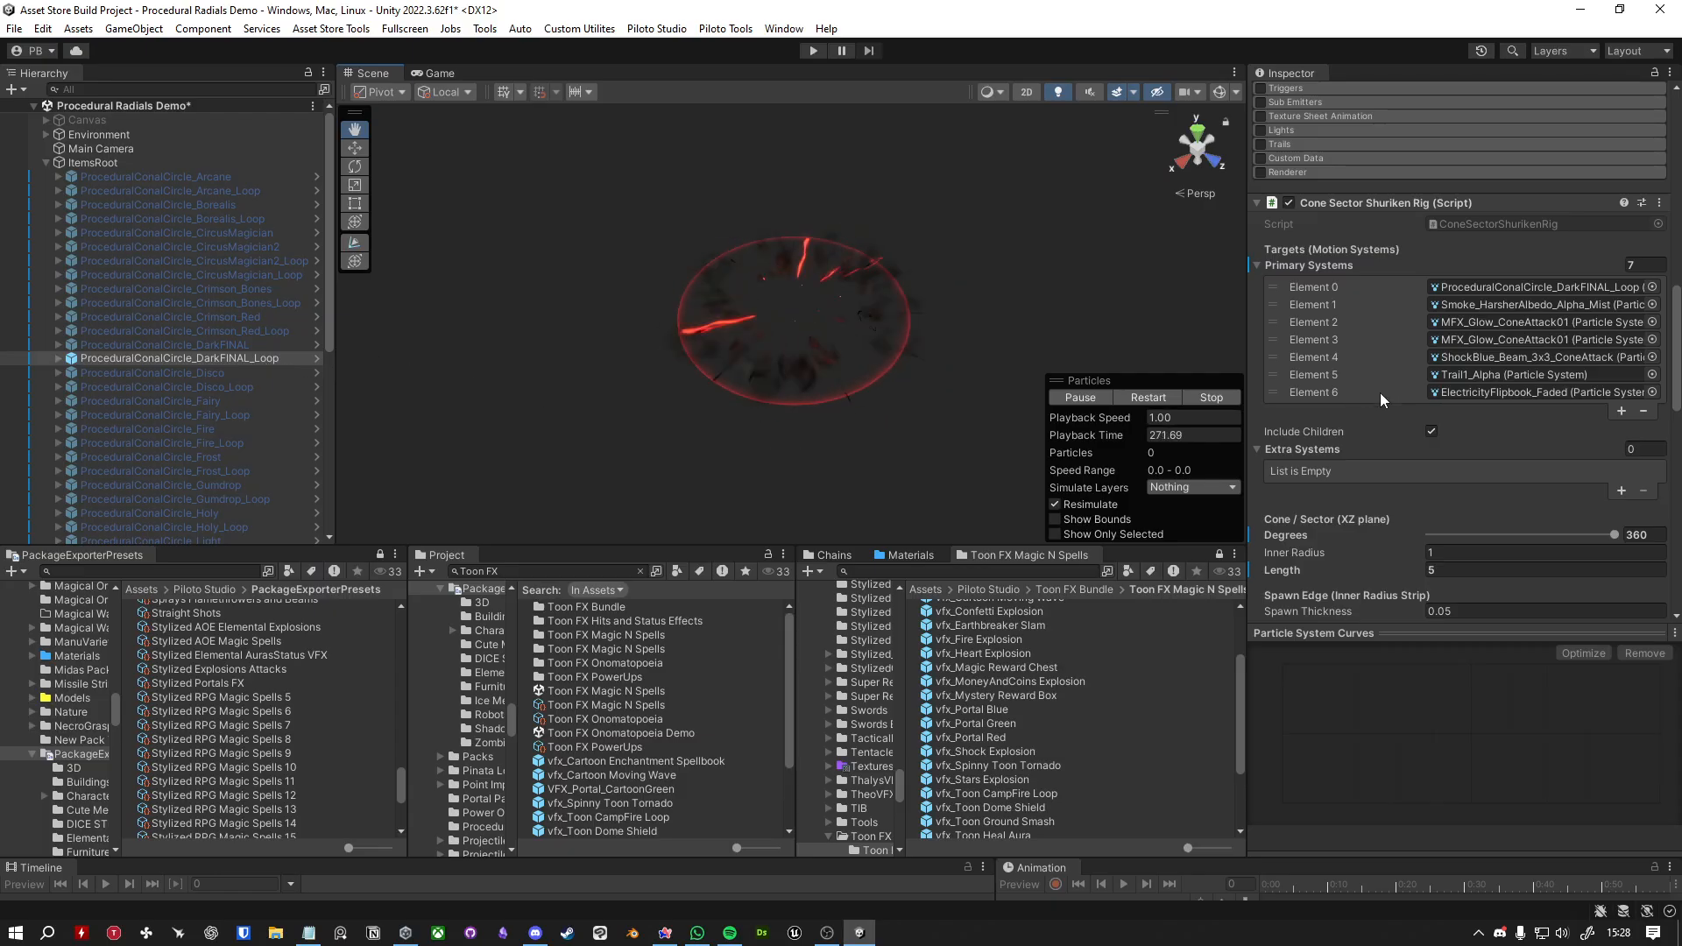
Review the Cone Sector Shuriken Rig settings, from the primary systems through the motion overrides to the ground fill systems.
{"action": "scroll", "coordinate": [1385, 401], "scroll_direction": "down", "scroll_amount": 3}
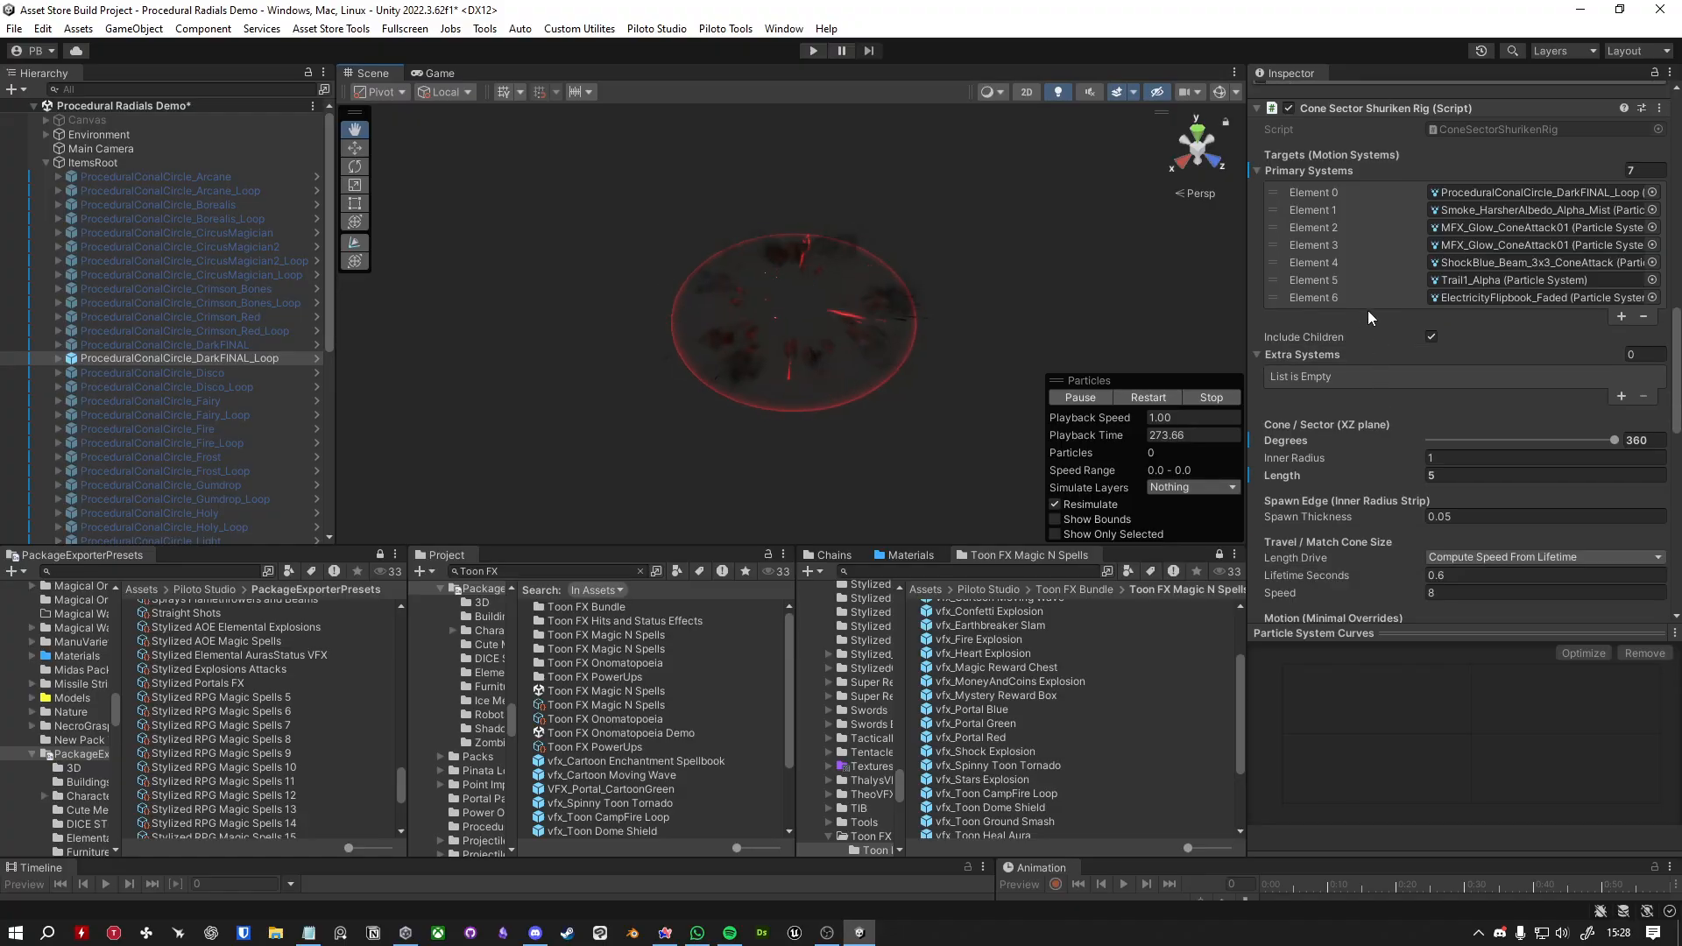
{"action": "scroll", "coordinate": [1371, 315], "scroll_direction": "up", "scroll_amount": 2}
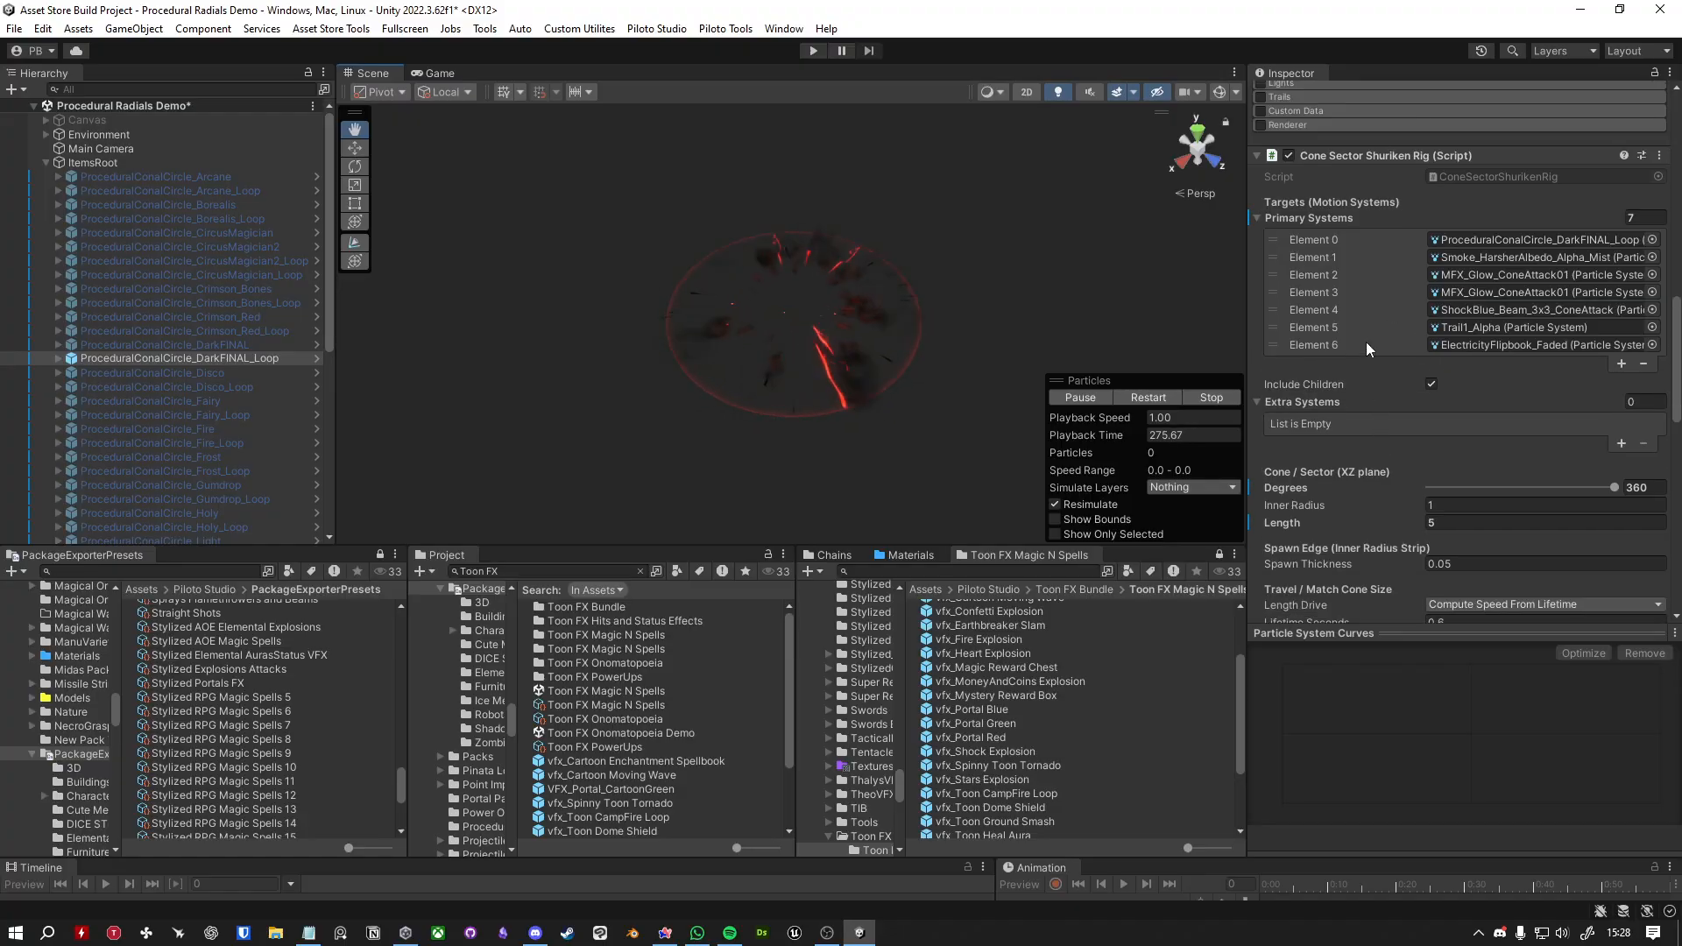
{"action": "scroll", "coordinate": [1415, 392], "scroll_direction": "down", "scroll_amount": 15}
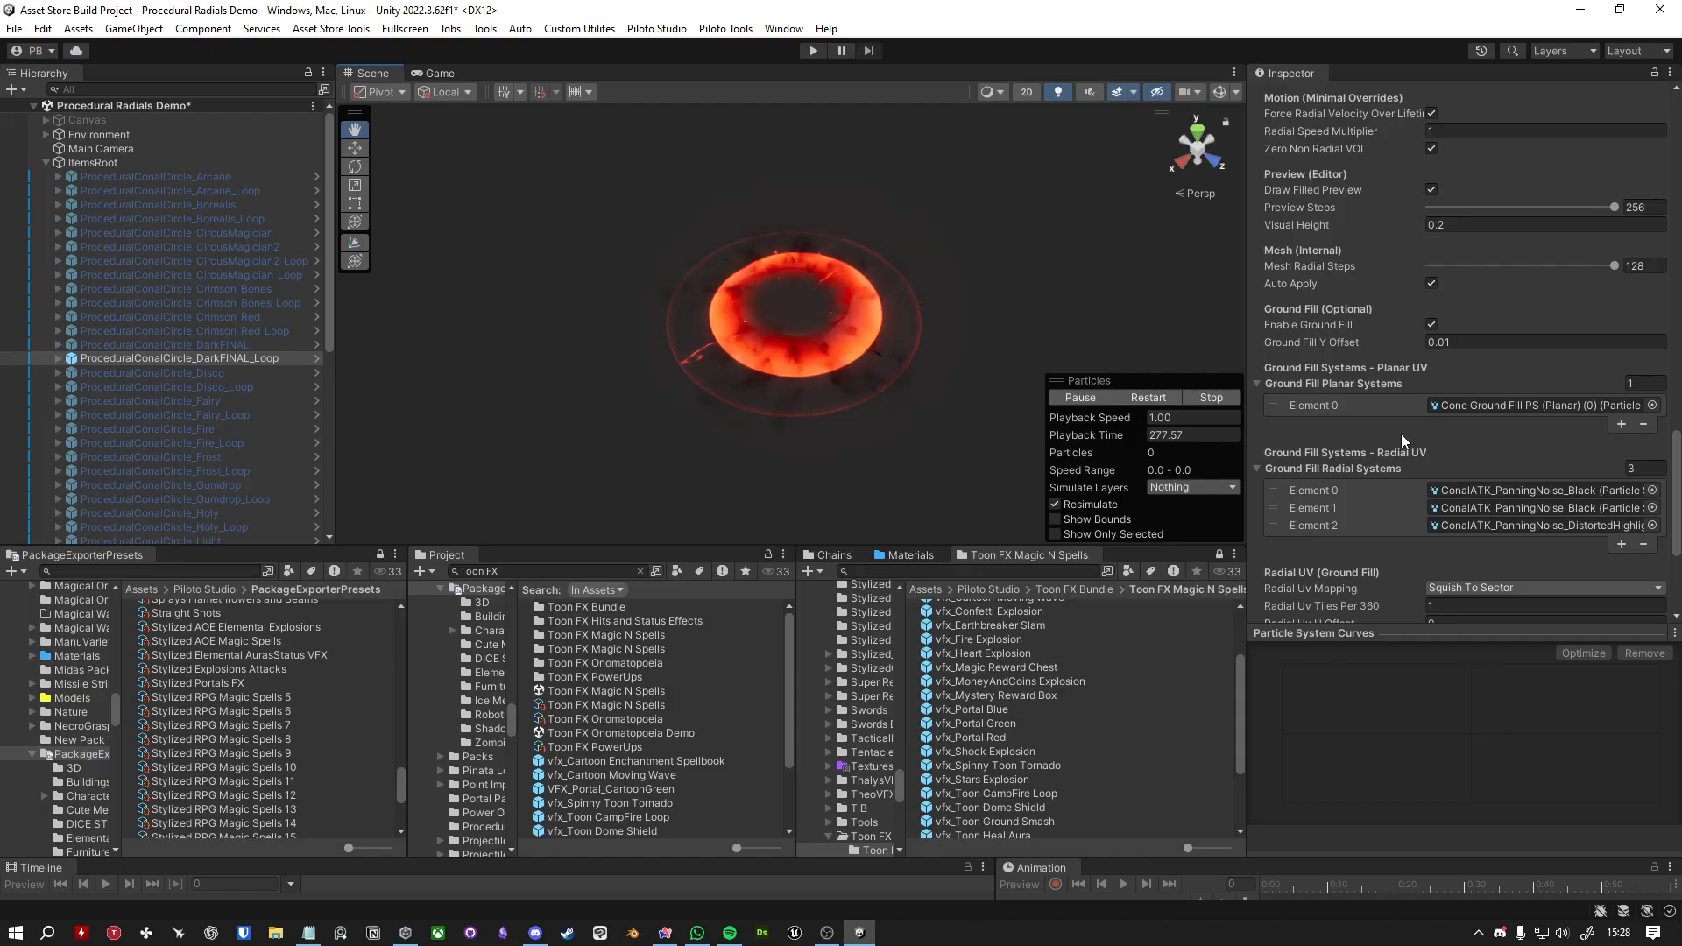
{"action": "scroll", "coordinate": [1366, 479], "scroll_direction": "up", "scroll_amount": 10}
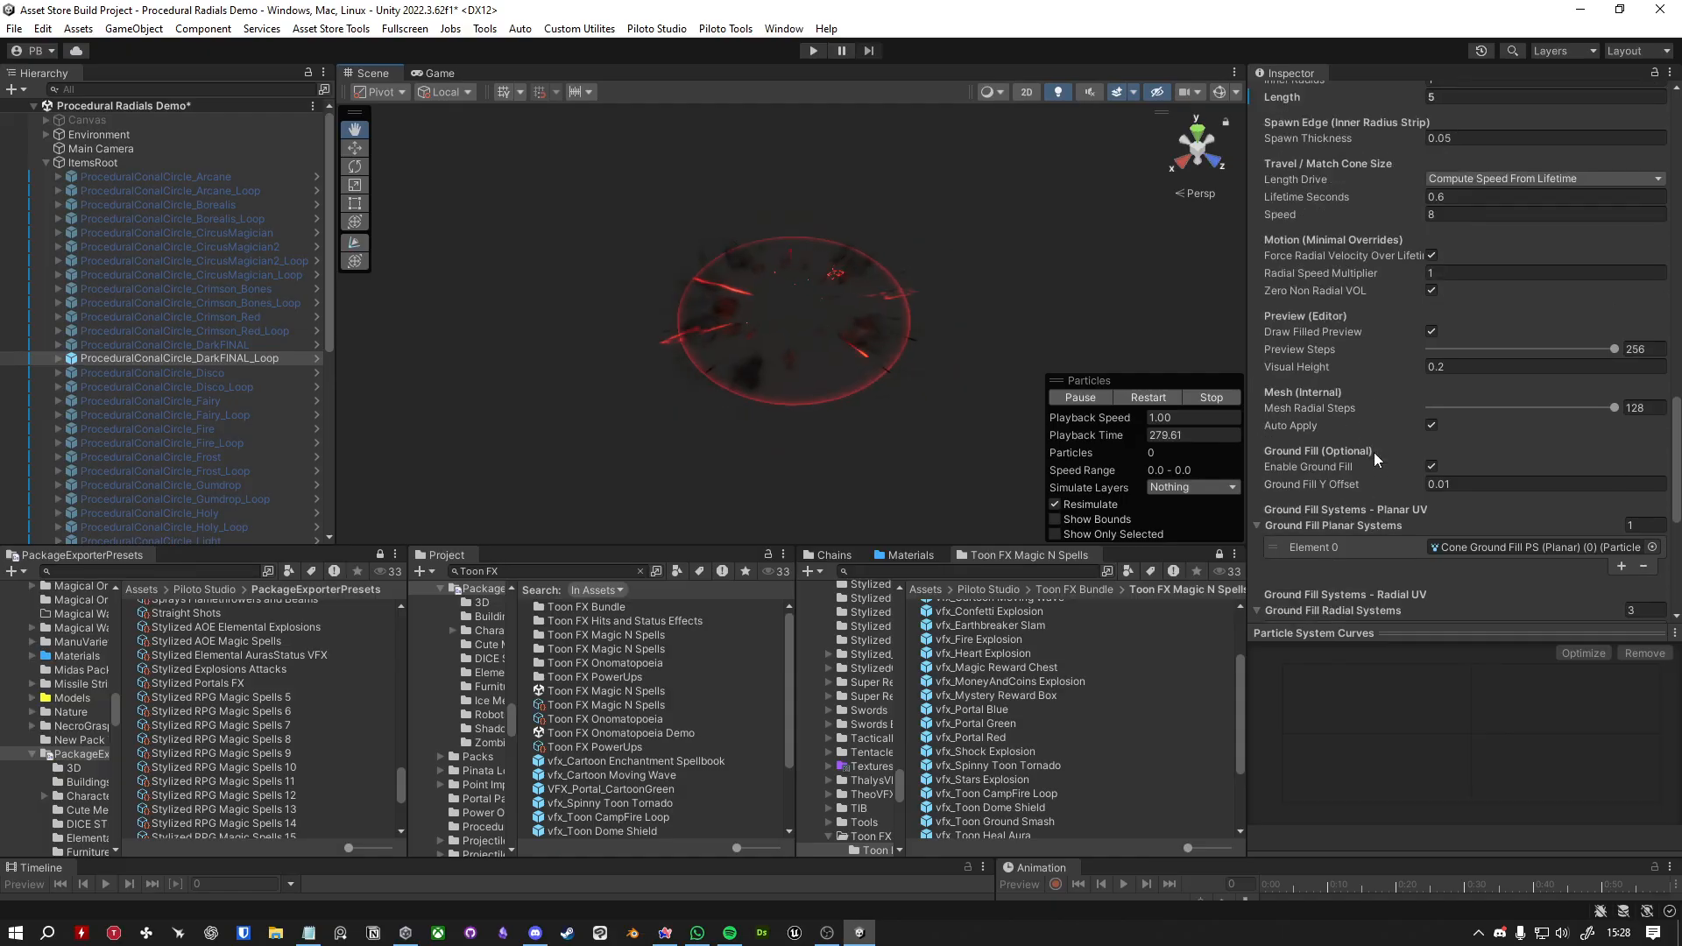
{"action": "scroll", "coordinate": [1379, 413], "scroll_direction": "up", "scroll_amount": 3}
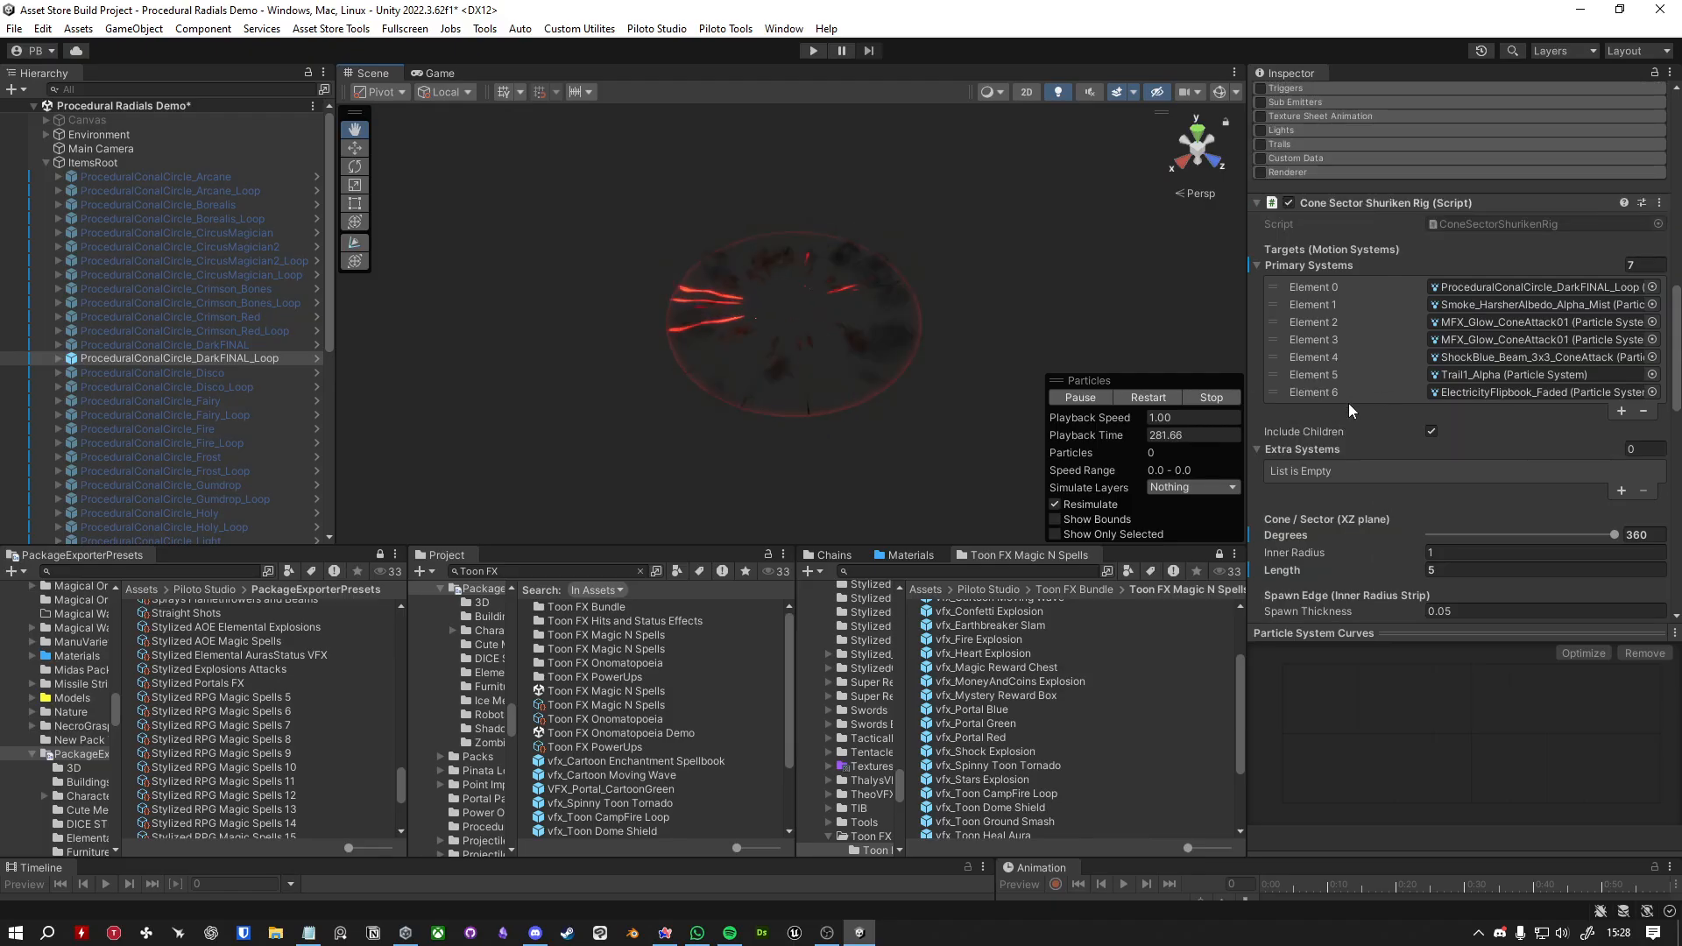
{"action": "scroll", "coordinate": [1352, 408], "scroll_direction": "down", "scroll_amount": 2}
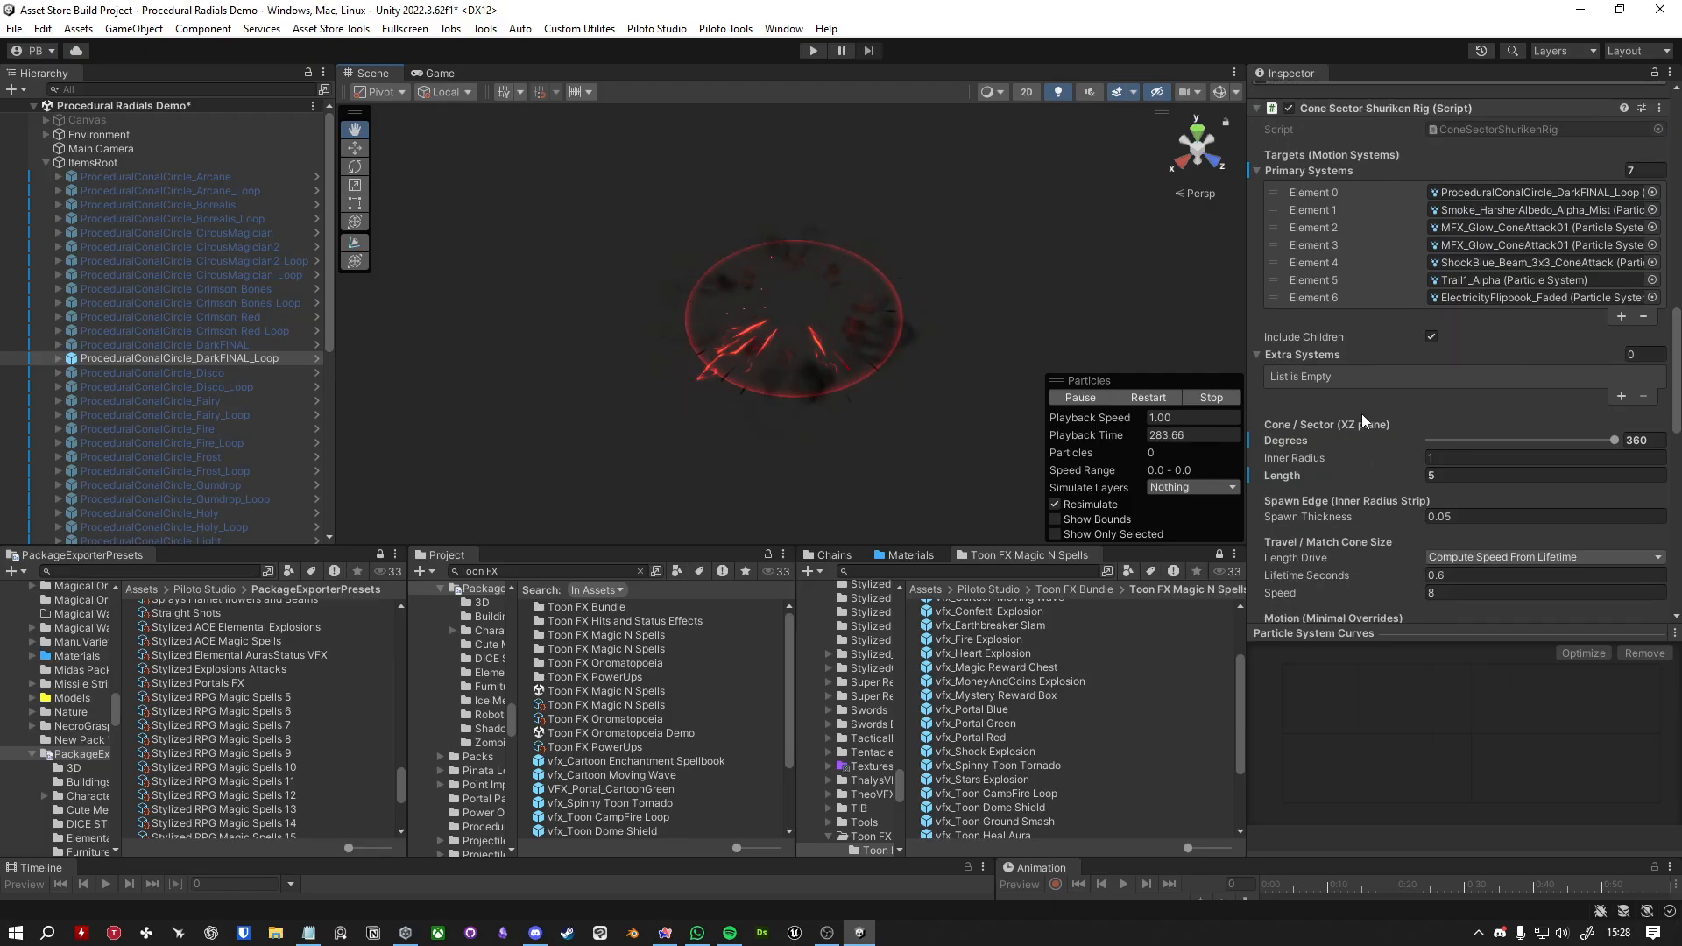
{"action": "scroll", "coordinate": [1344, 408], "scroll_direction": "down", "scroll_amount": 1}
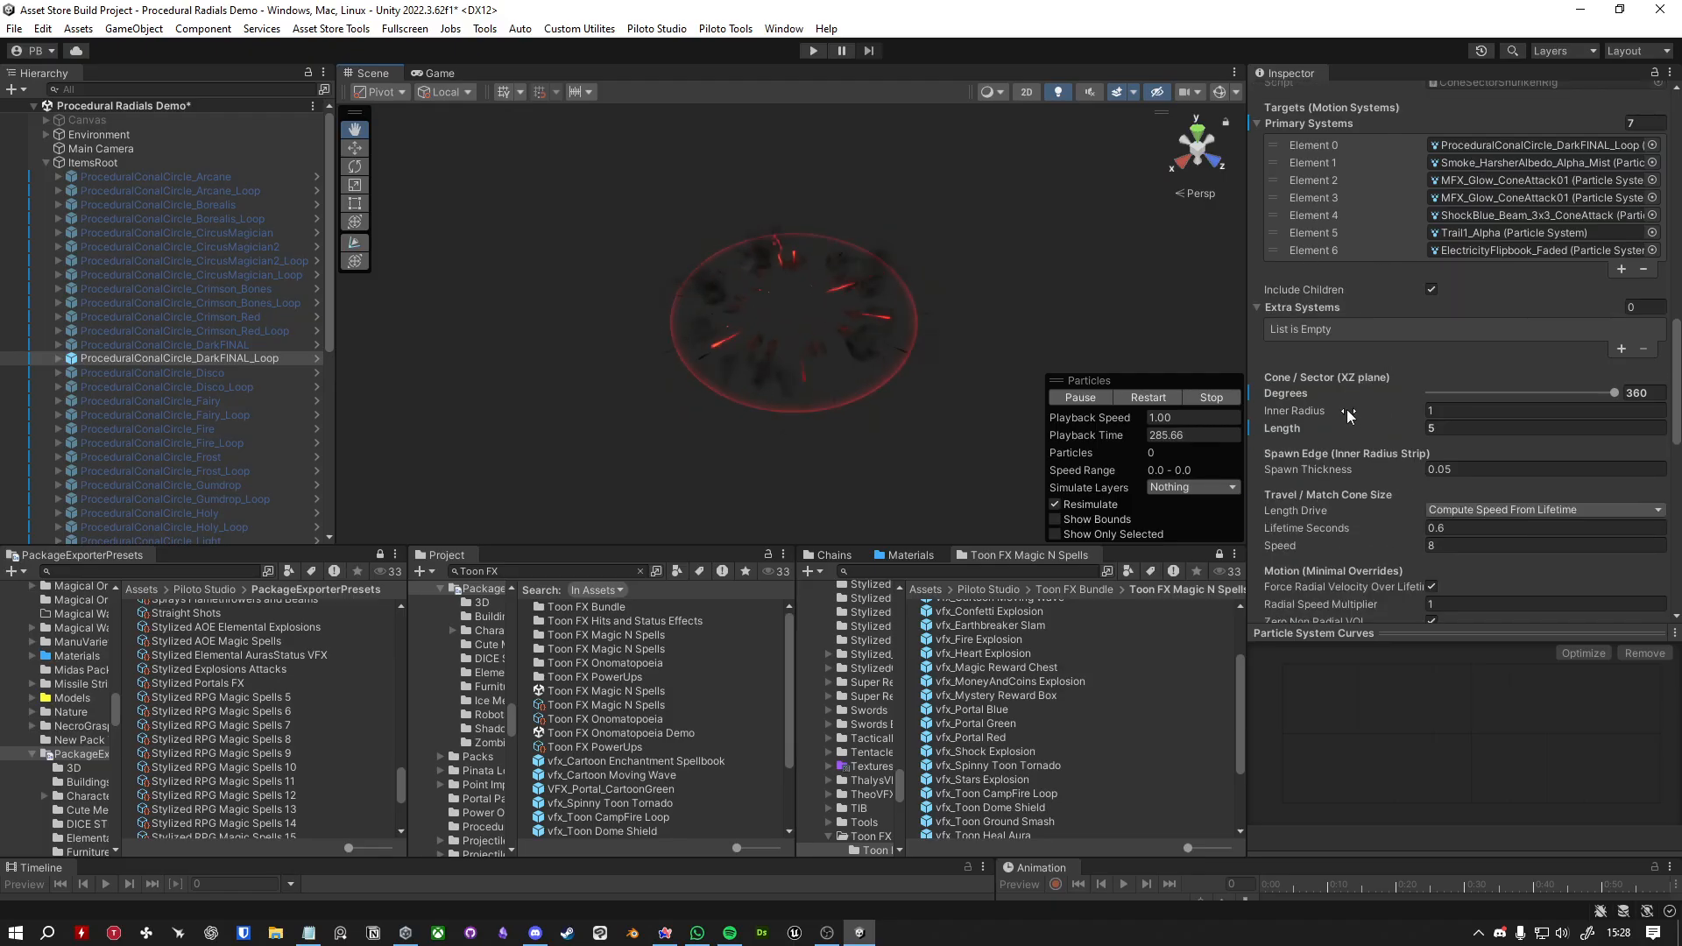
{"action": "scroll", "coordinate": [1364, 400], "scroll_direction": "down", "scroll_amount": 3}
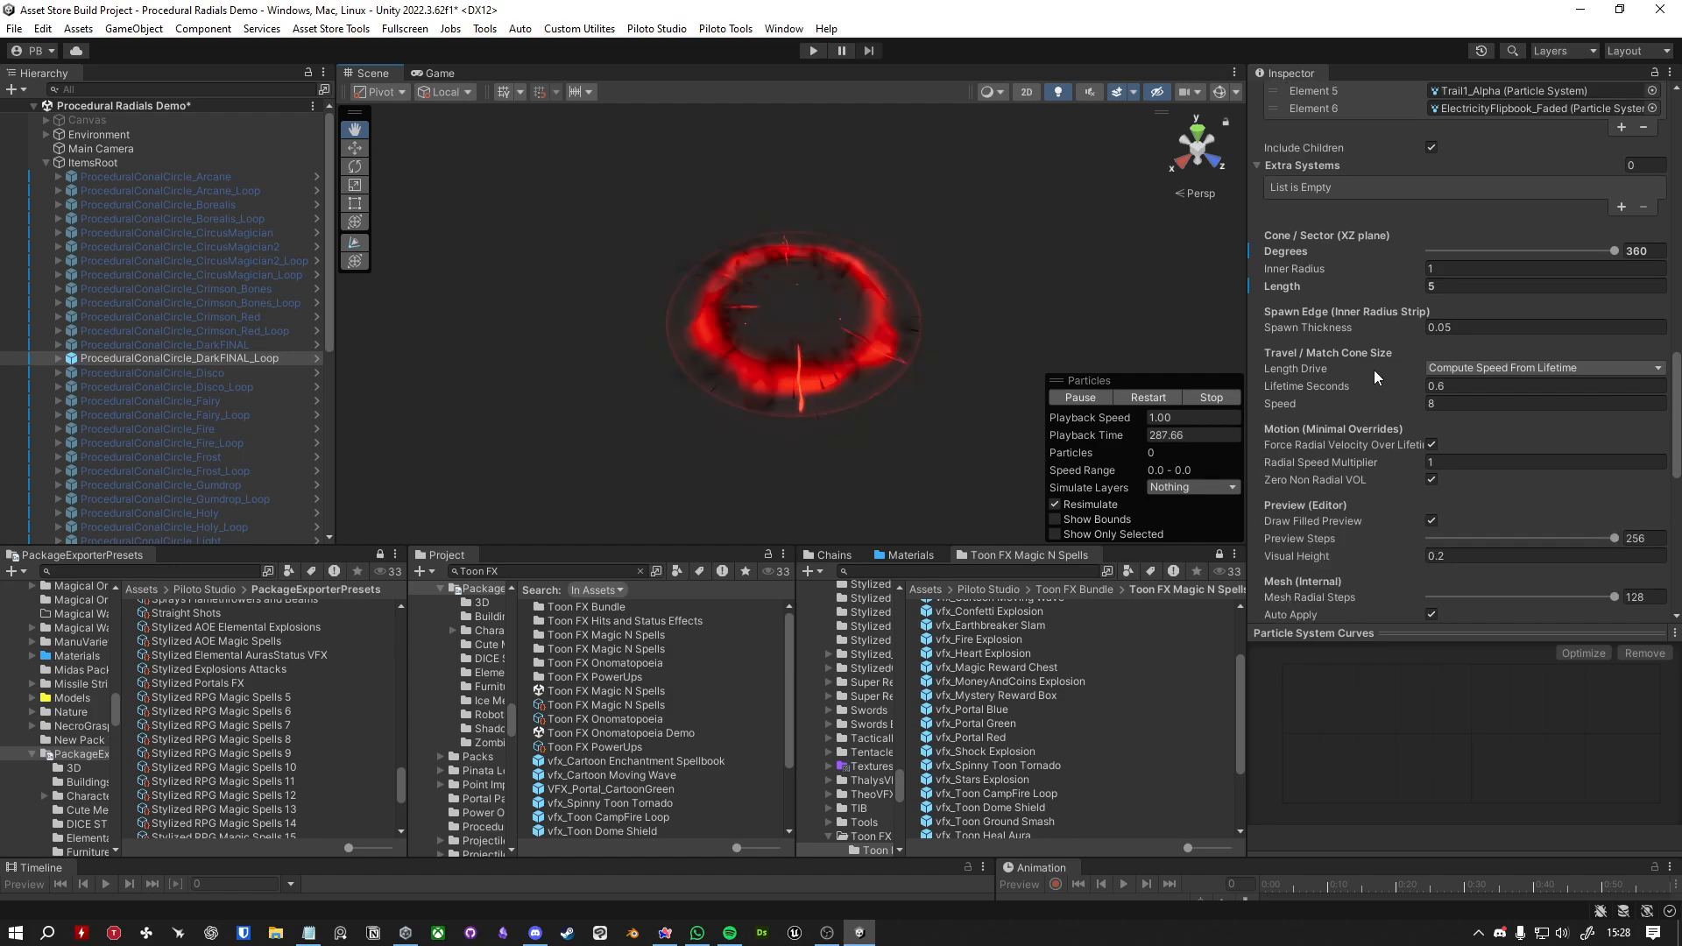
{"action": "scroll", "coordinate": [1367, 351], "scroll_direction": "down", "scroll_amount": 1}
{"action": "scroll", "coordinate": [1362, 324], "scroll_direction": "up", "scroll_amount": 3}
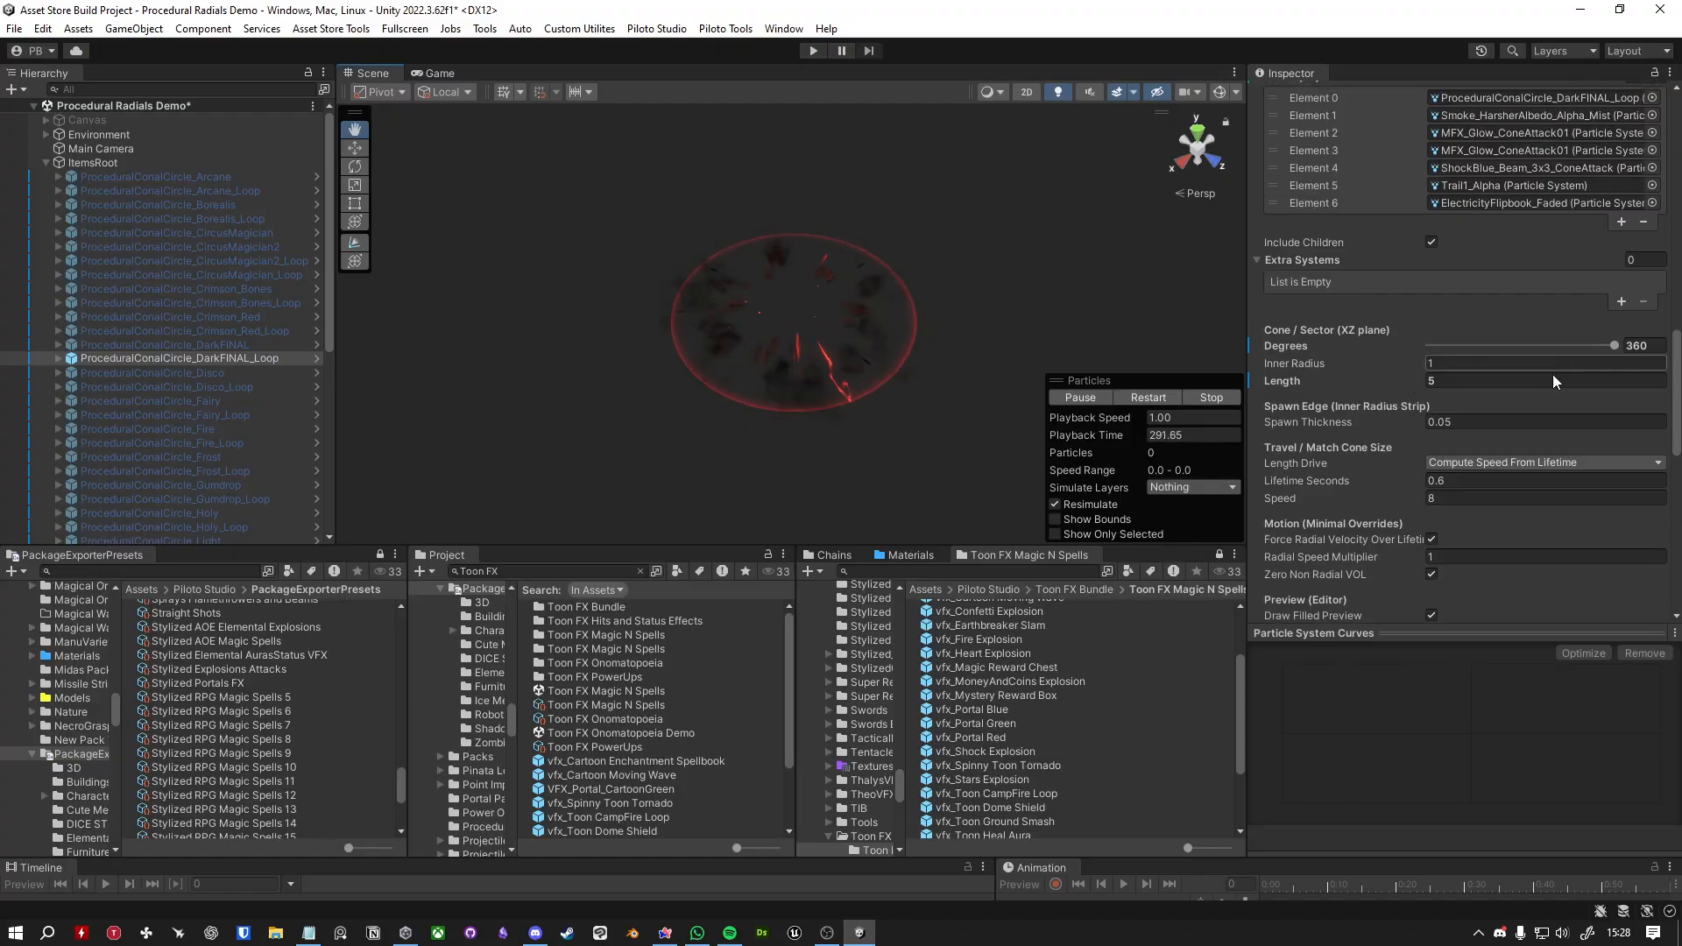
Try a cone sector of 152 degrees with an inner radius of 2.43 and a length of 6.28.
{"action": "left_click_drag", "start_coordinate": [1614, 348], "coordinate": [1508, 346]}
{"action": "left_click_drag", "start_coordinate": [1306, 366], "coordinate": [1347, 366]}
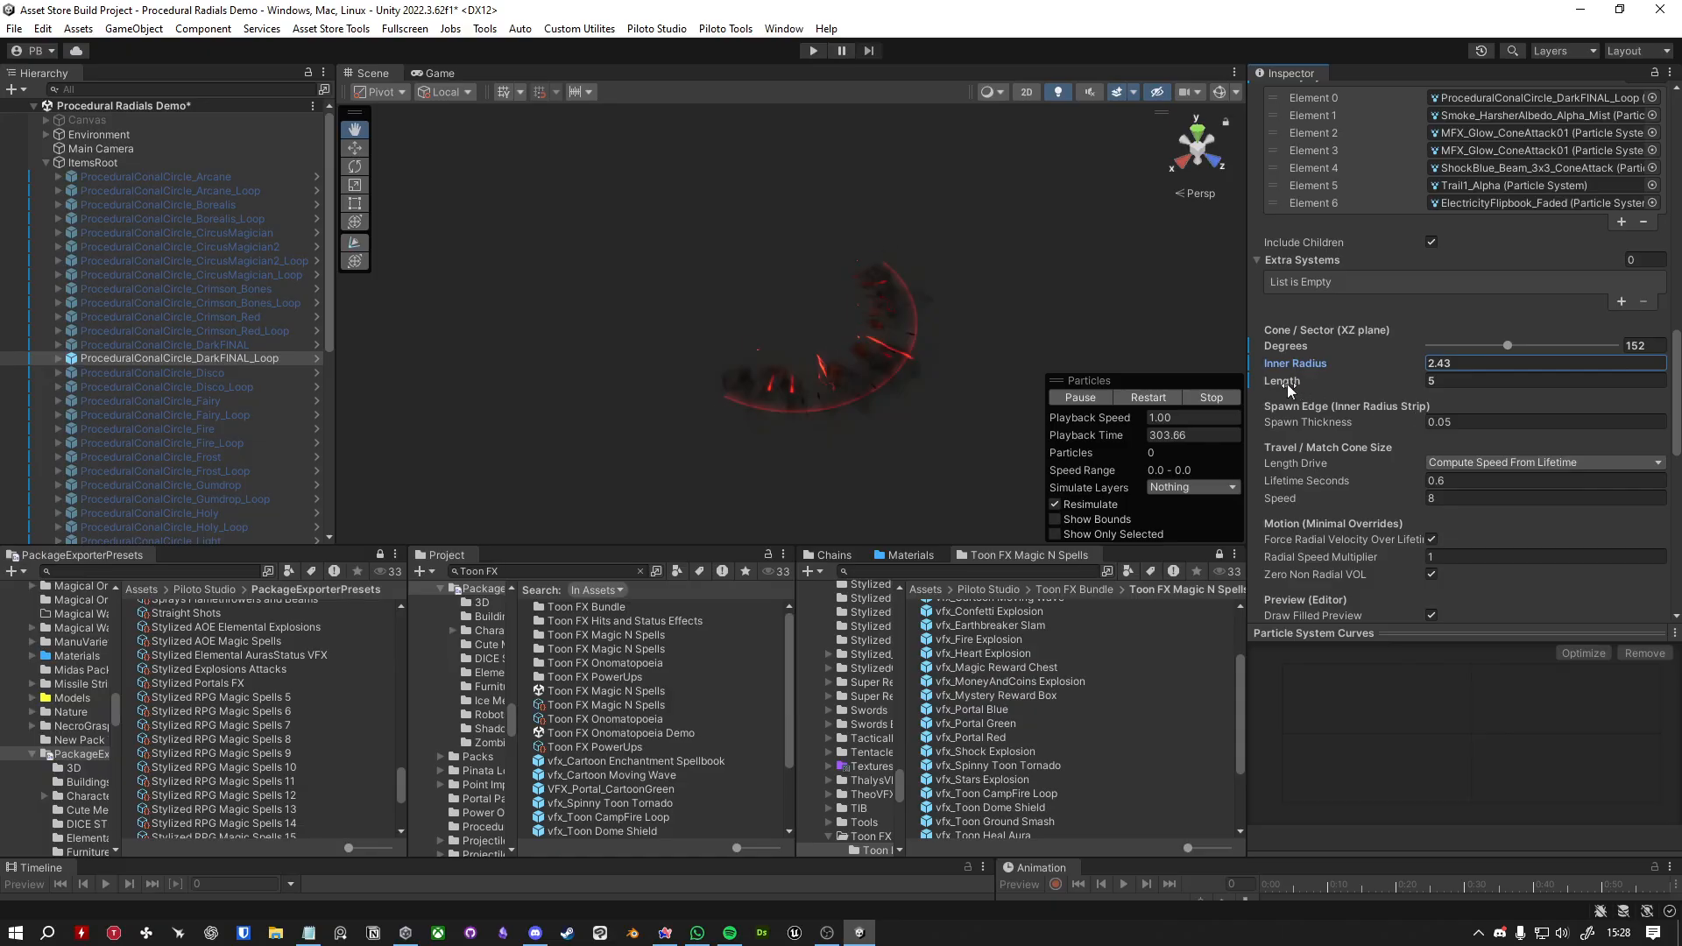
{"action": "left_click_drag", "start_coordinate": [1291, 382], "coordinate": [1330, 388]}
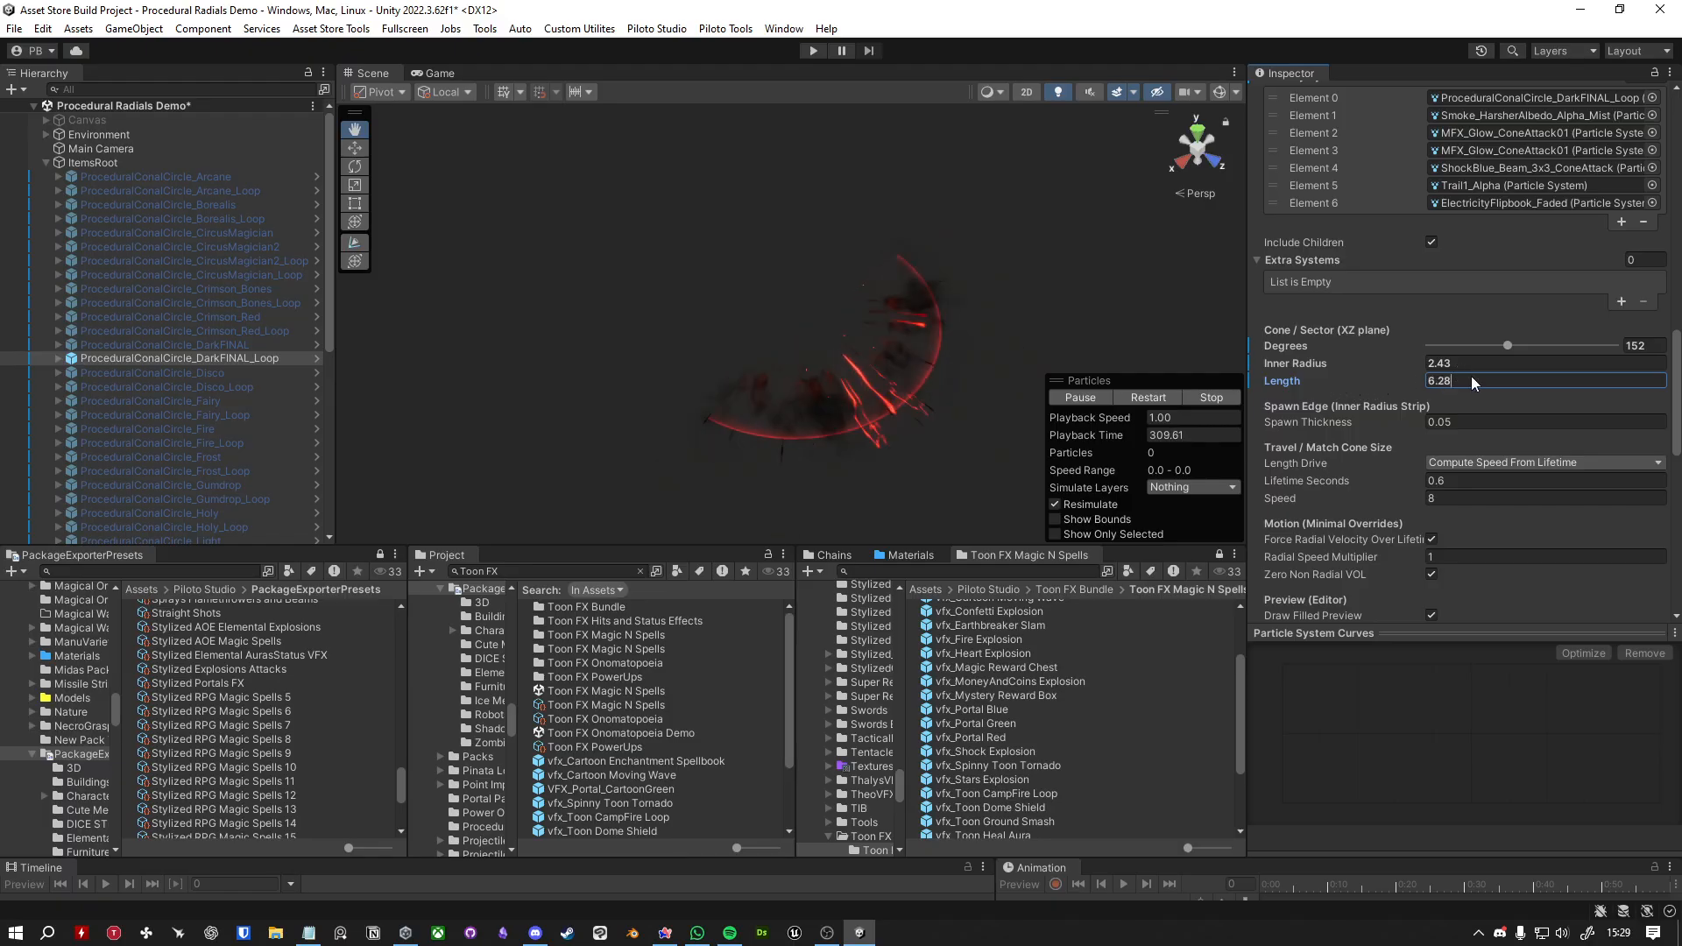
Set the cone sector's length to 6, its inner radius to 2 and its degrees to 360.
{"action": "key", "text": "BackSpace"}
{"action": "key", "text": "BackSpace"}
{"action": "key", "text": "BackSpace"}
{"action": "left_click", "coordinate": [1450, 363]}
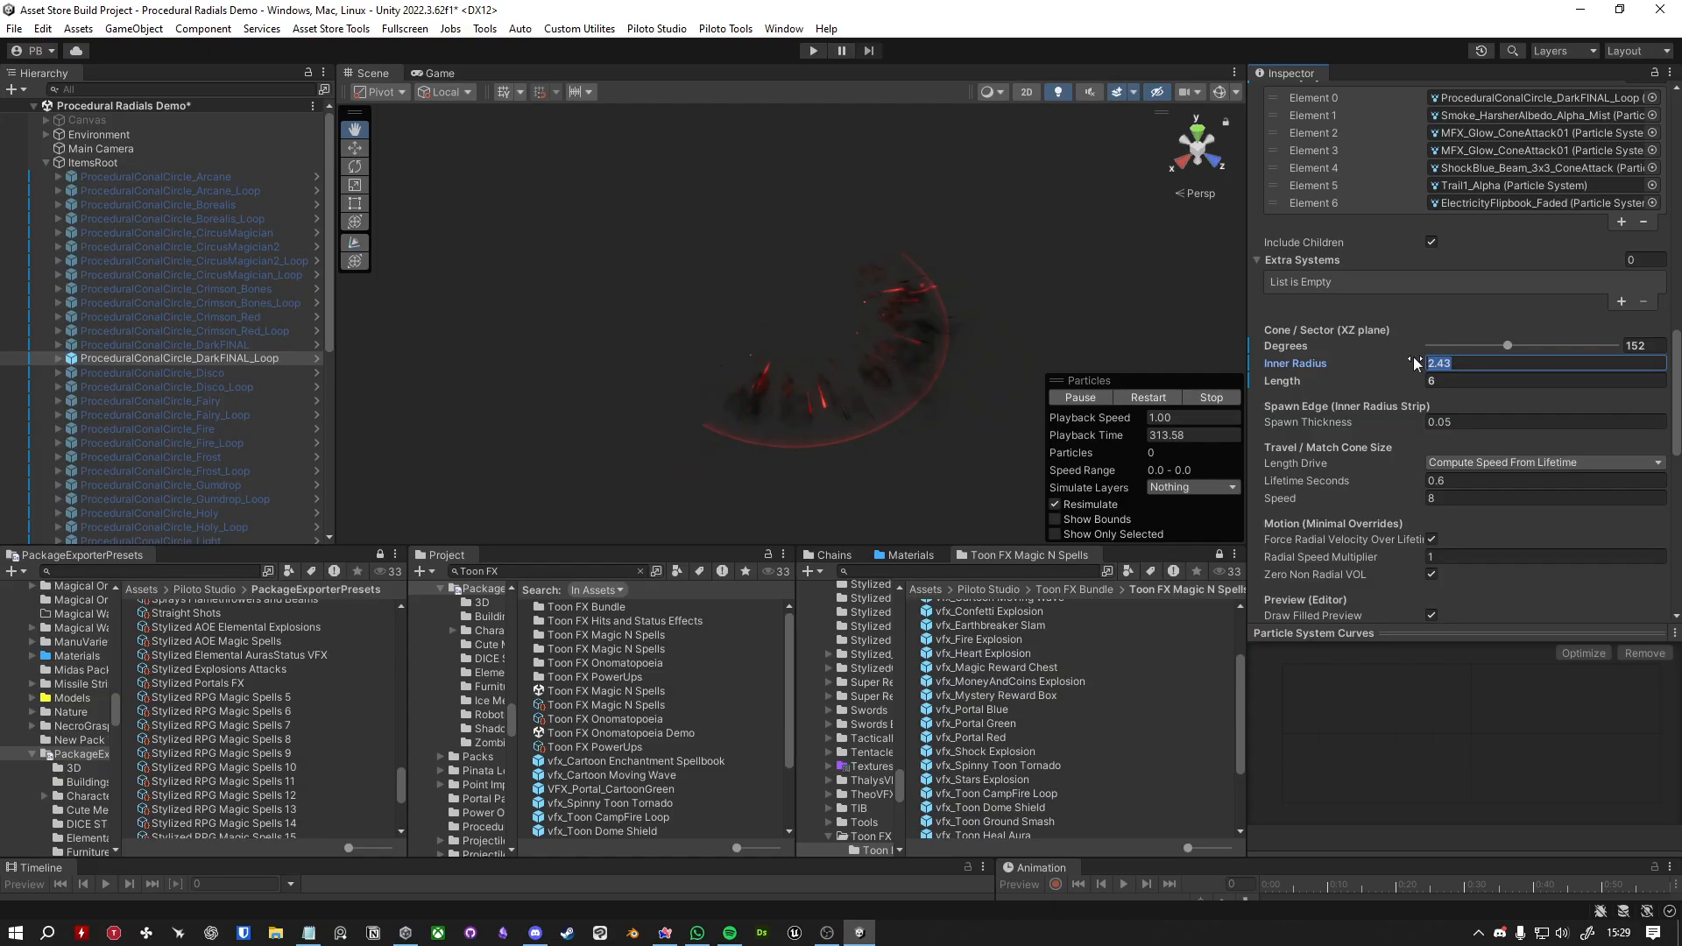
{"action": "type", "text": "2"}
{"action": "left_click_drag", "start_coordinate": [1500, 344], "coordinate": [1669, 349]}
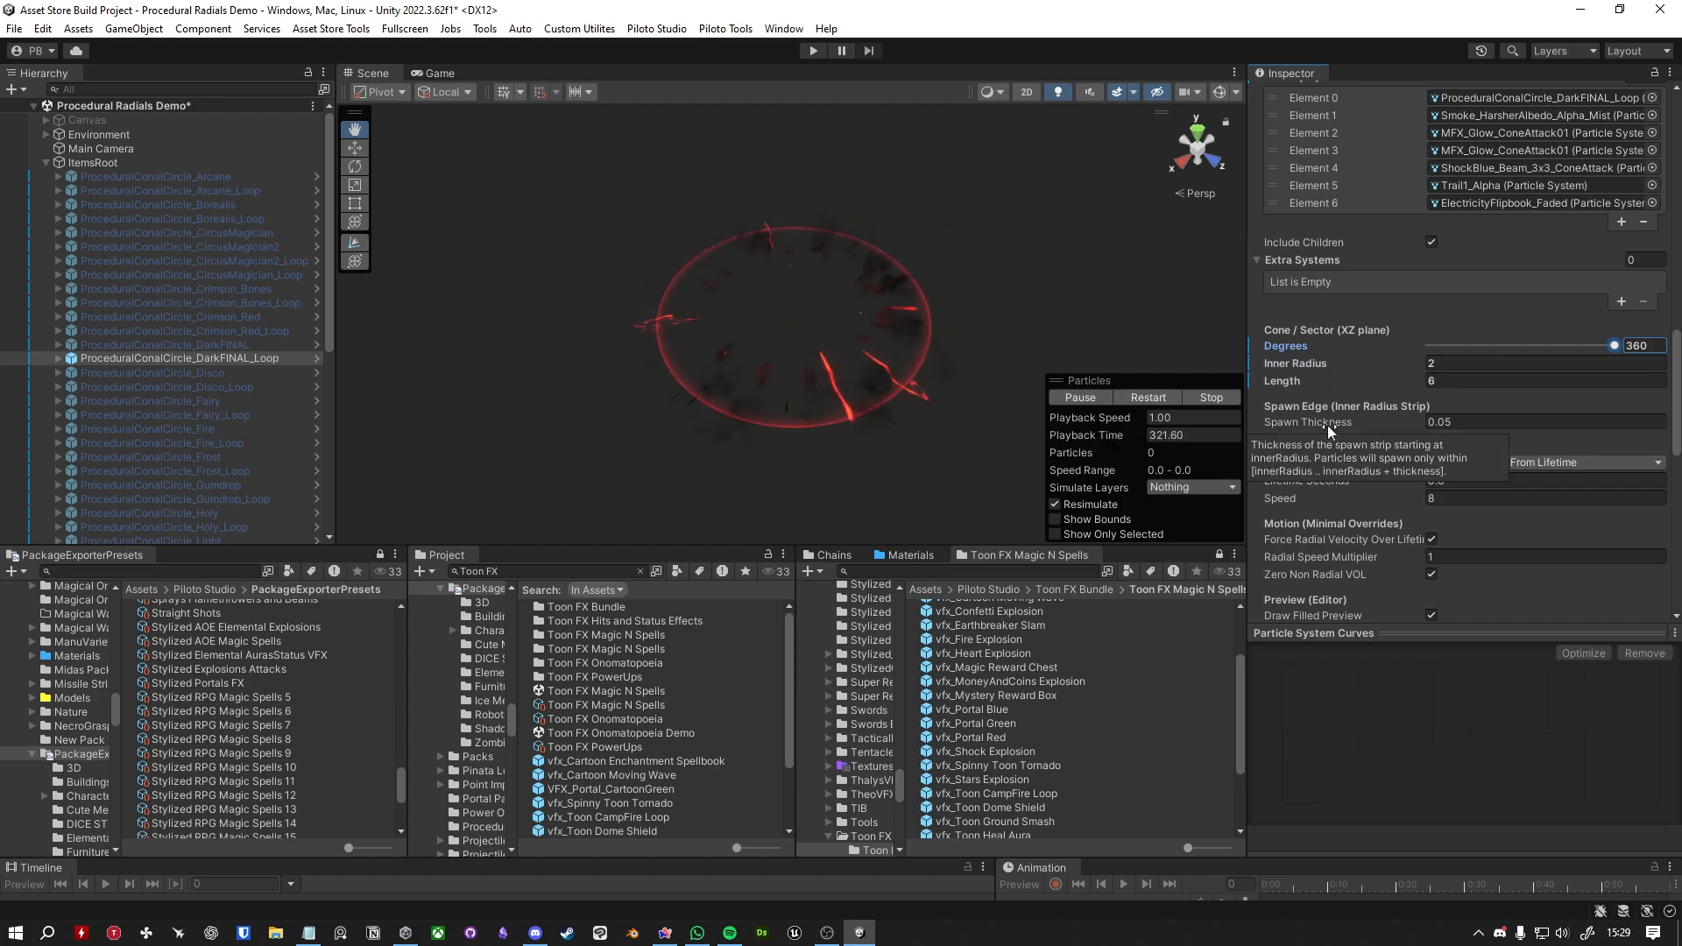
Try a spawn thickness of 1.91 for the inner radius strip and undo the change.
{"action": "mouse_move", "coordinate": [1327, 424]}
{"action": "left_mouse_down"}
{"action": "mouse_move", "coordinate": [1377, 424]}
{"action": "mouse_move", "coordinate": [1328, 416]}
{"action": "left_mouse_up"}
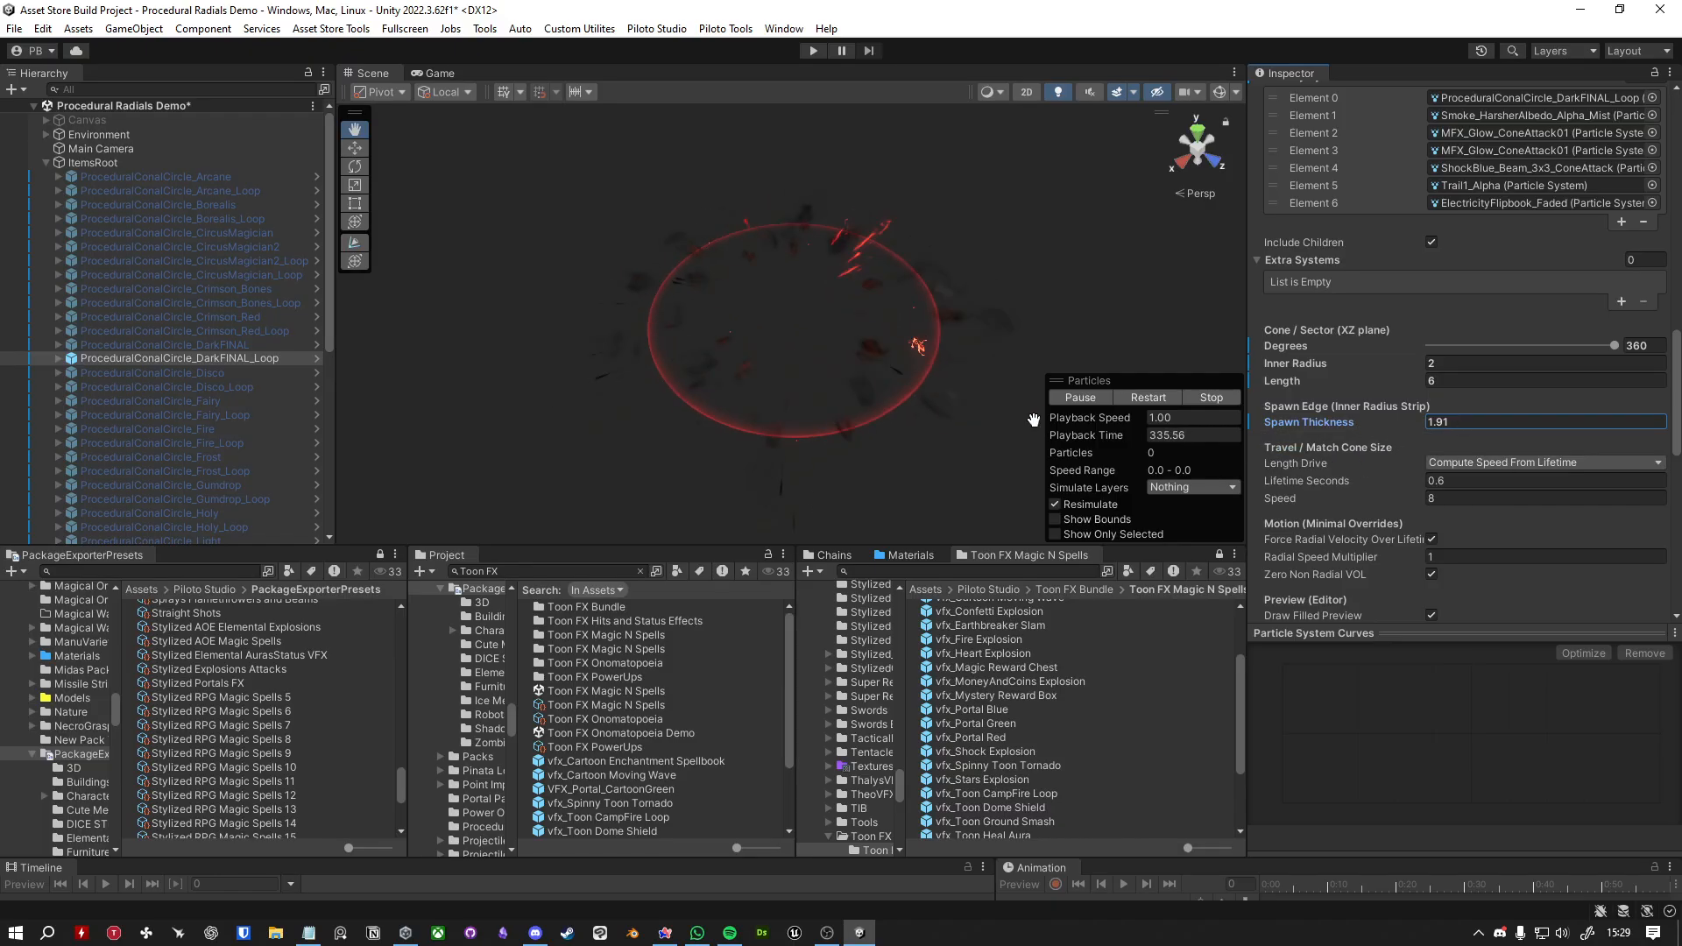
{"action": "key", "text": "ctrl+z"}
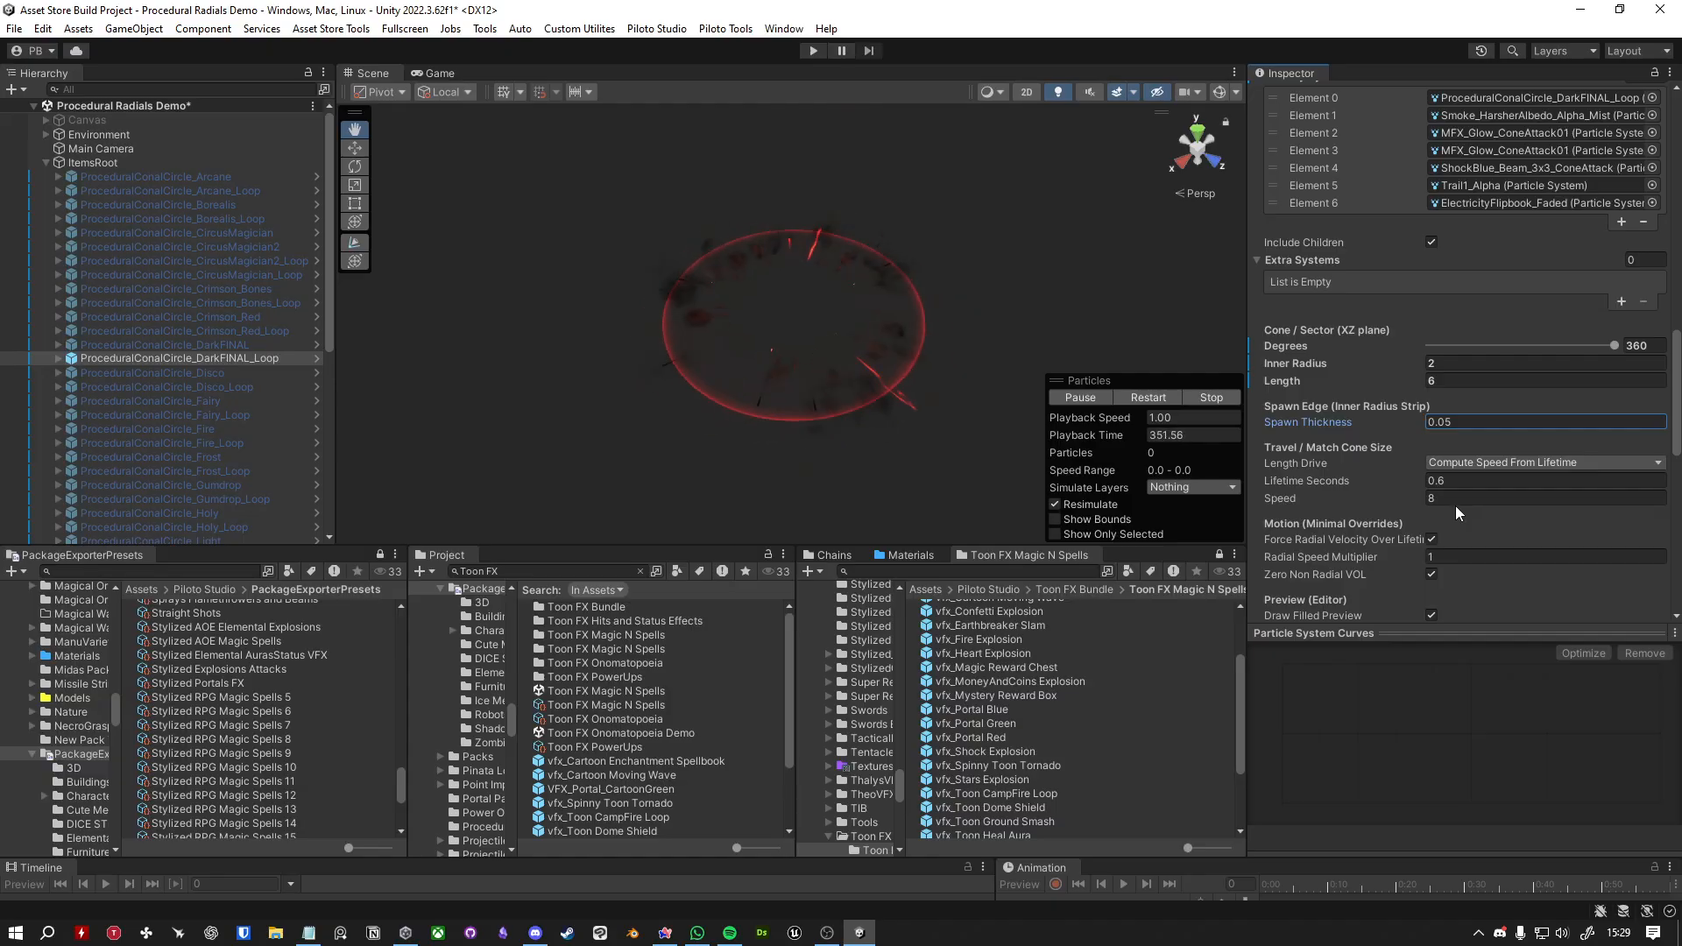
With Length Drive on Compute Speed From Lifetime, try lifetimes of 2.05 and 0.32 seconds and set Lifetime Seconds to 2.
{"action": "left_click", "coordinate": [1484, 465]}
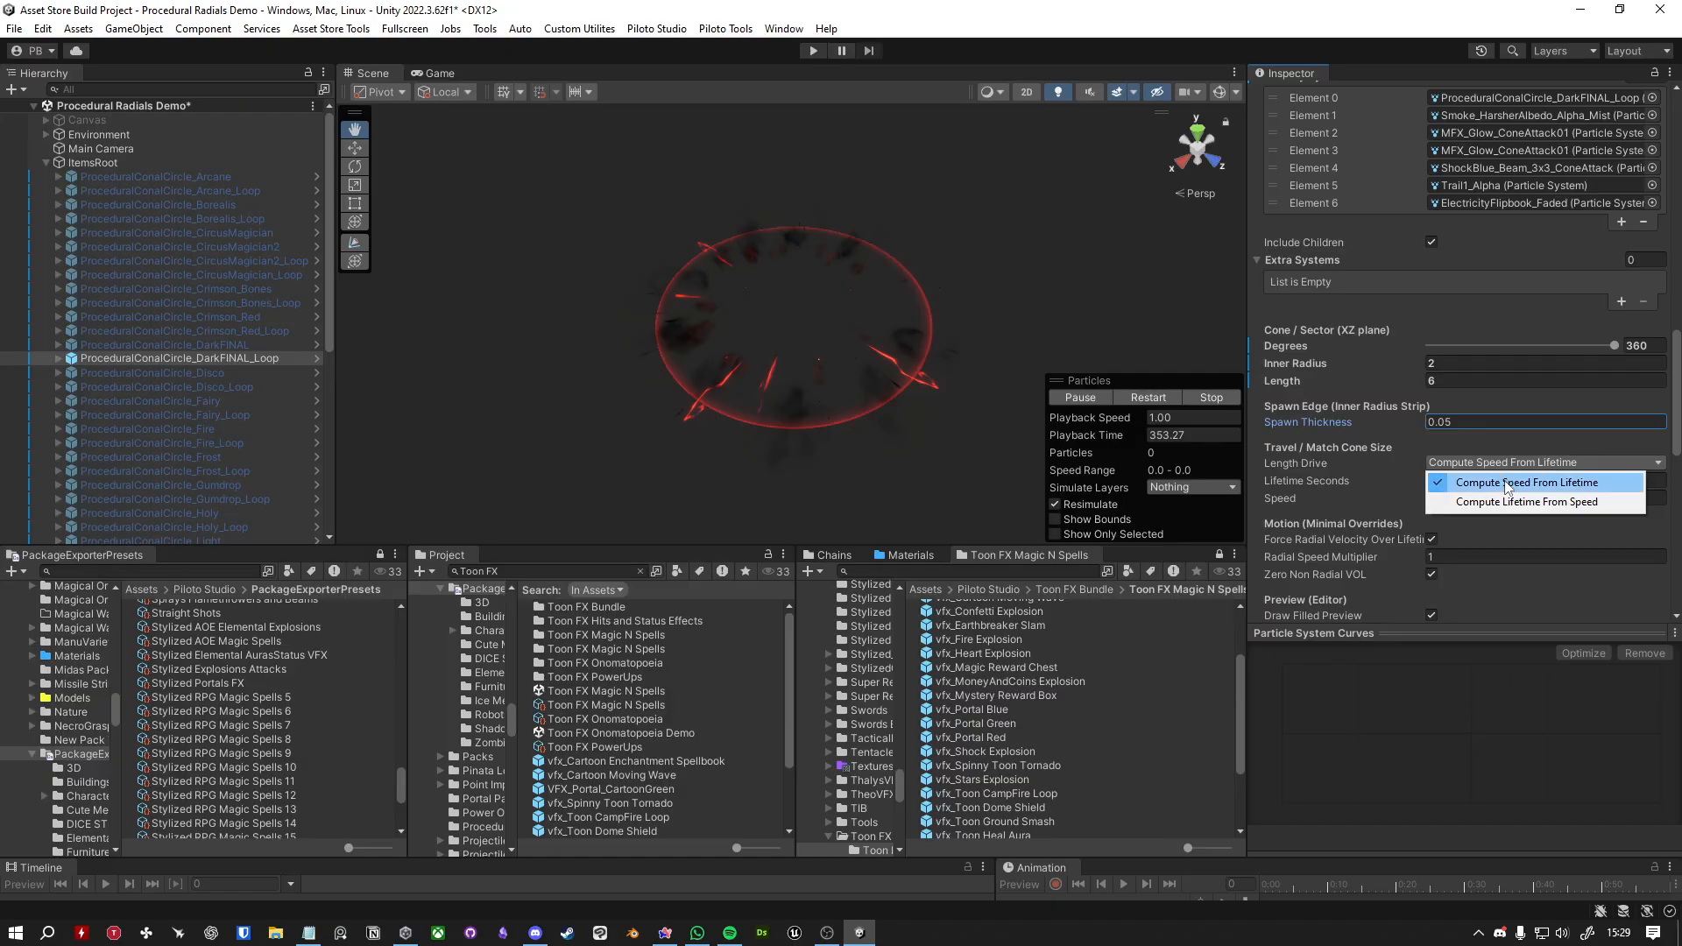
{"action": "left_click", "coordinate": [1489, 483]}
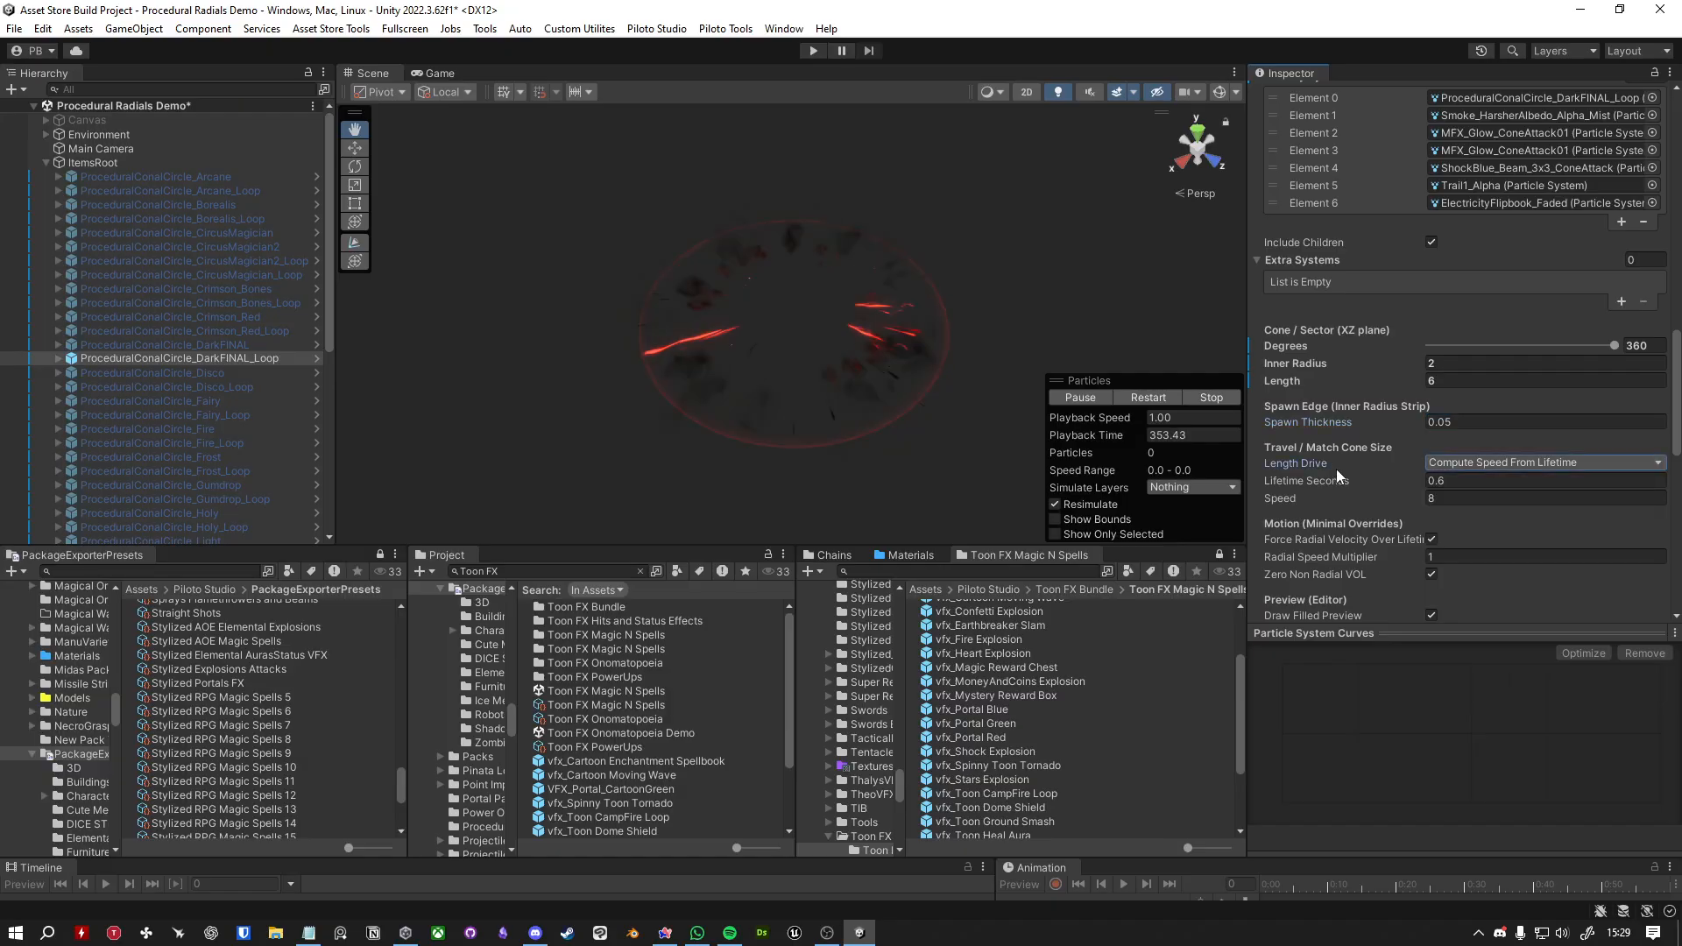
{"action": "left_click_drag", "start_coordinate": [1327, 480], "coordinate": [1365, 475]}
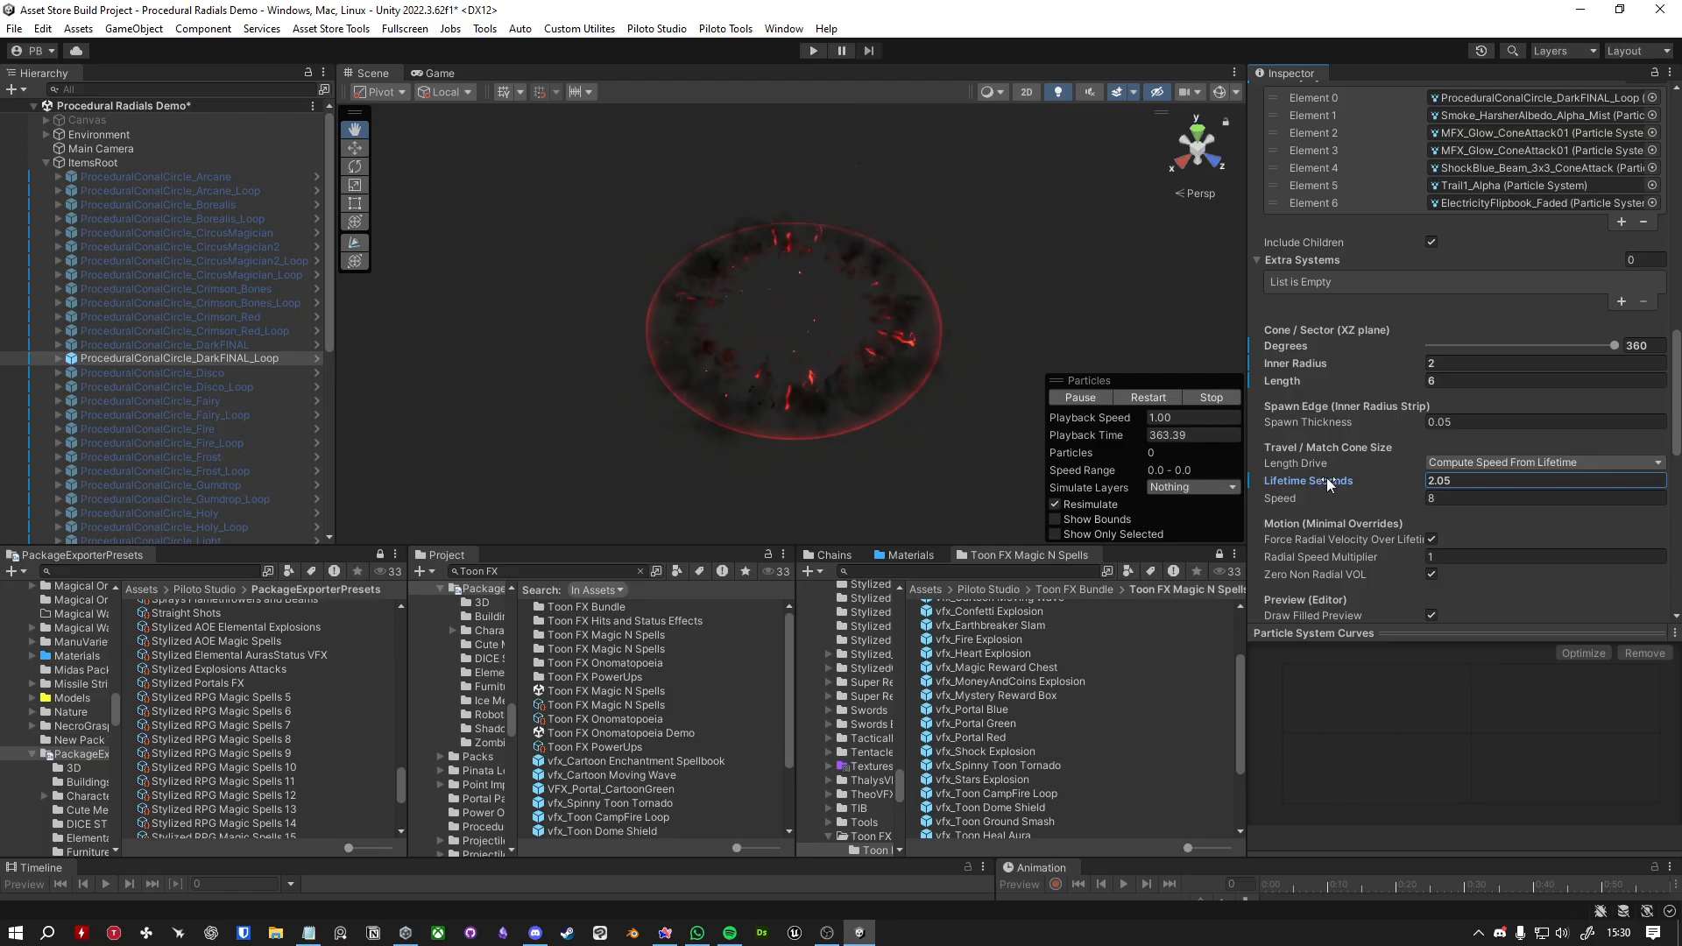
{"action": "left_click_drag", "start_coordinate": [1343, 483], "coordinate": [1288, 480]}
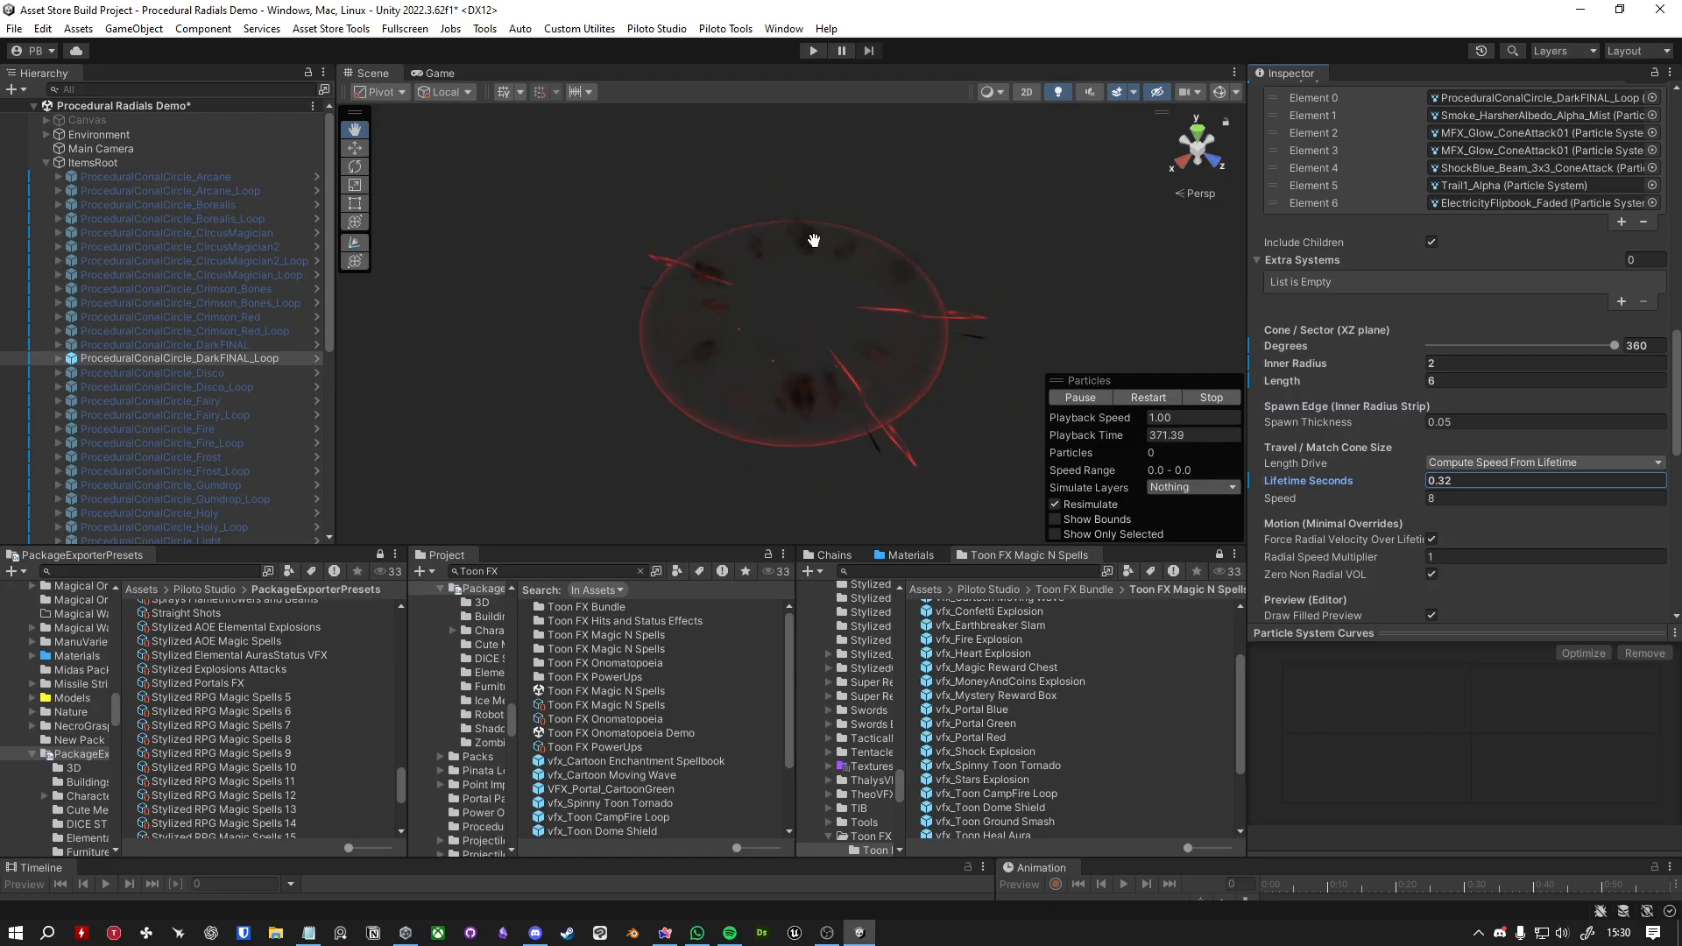
{"action": "left_click", "coordinate": [1475, 481]}
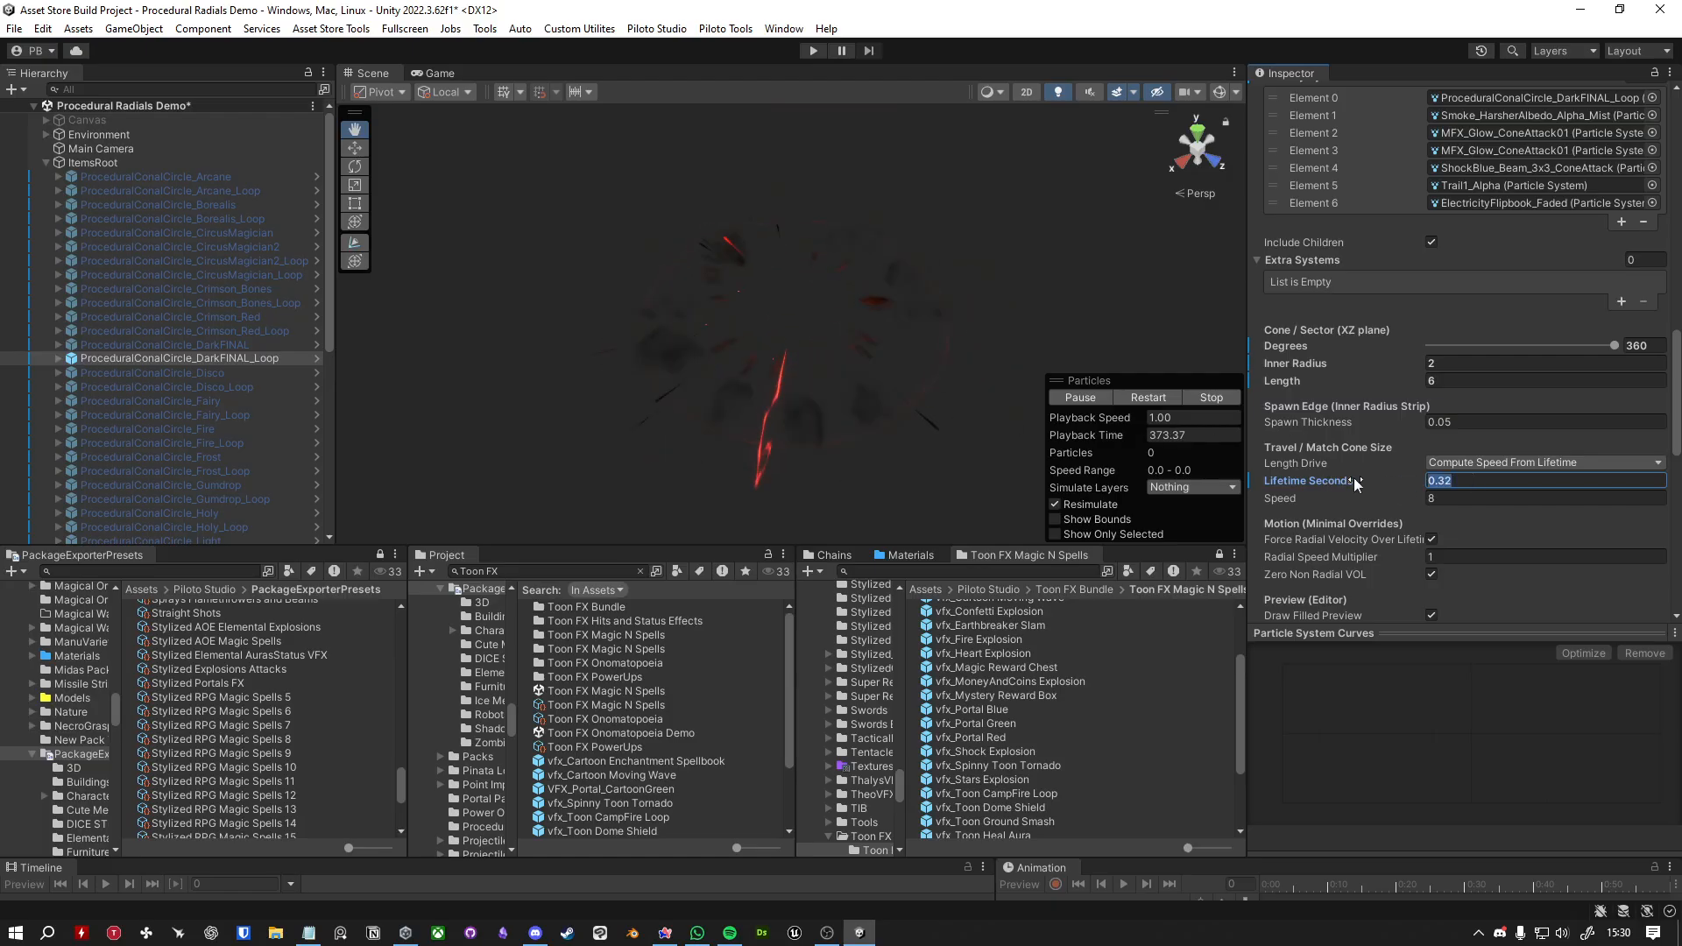
{"action": "type", "text": "2"}
Switch the Length Drive to Compute Lifetime From Speed and set Speed to 5.
{"action": "left_click", "coordinate": [1474, 464]}
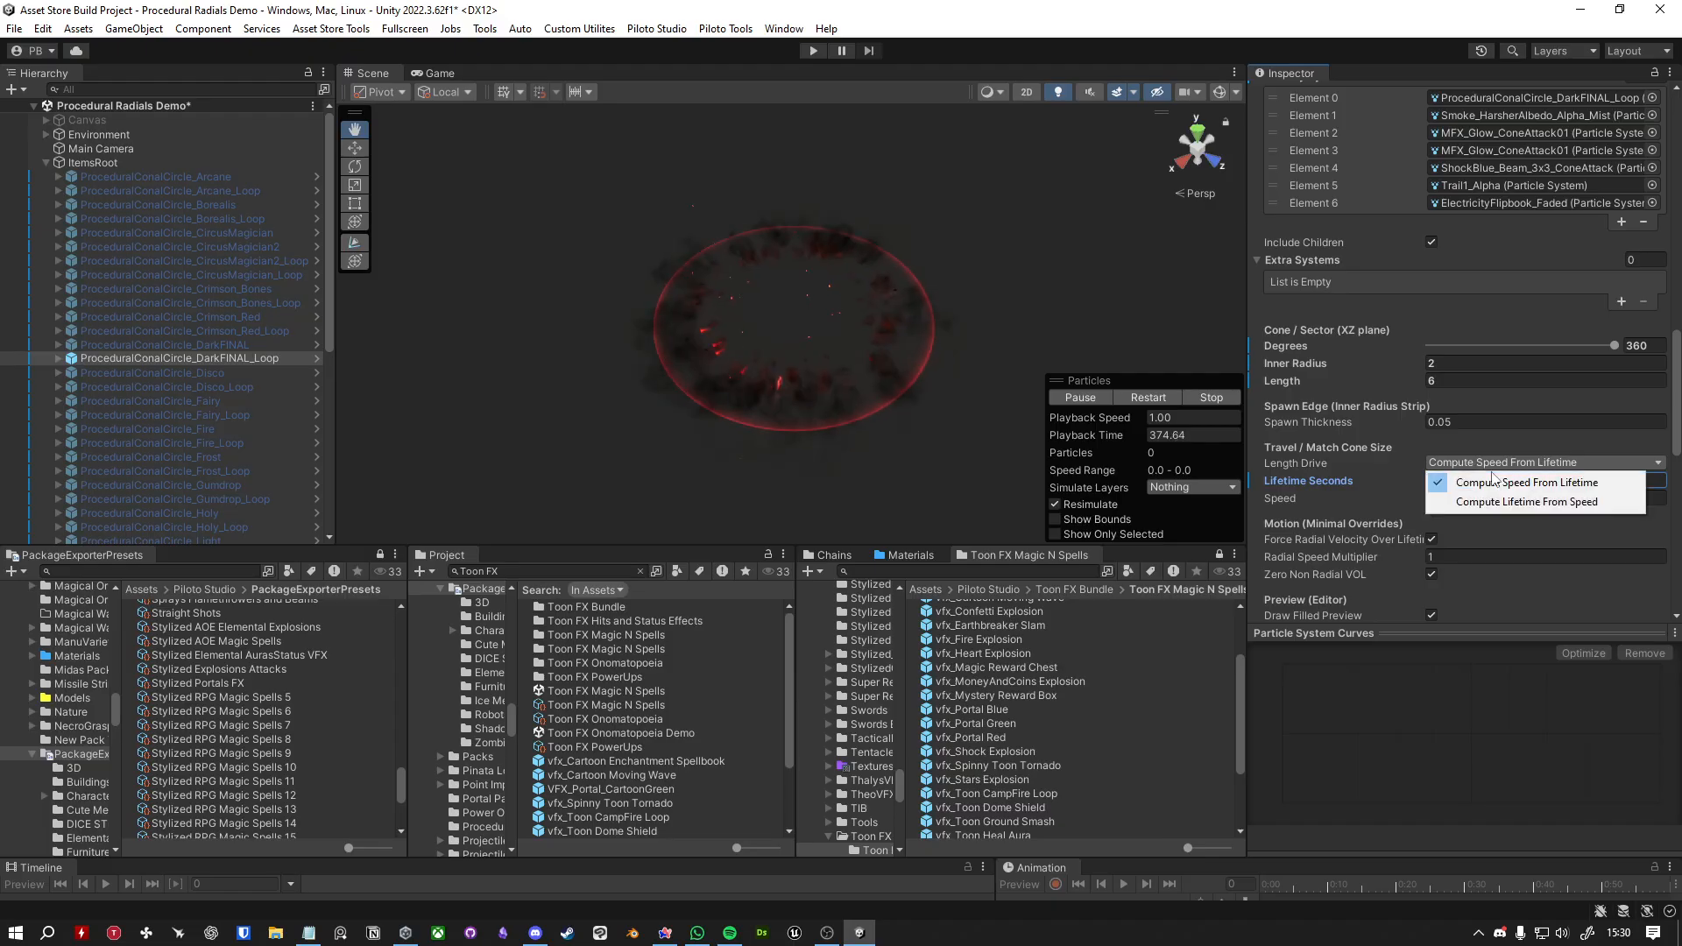
{"action": "left_click", "coordinate": [1537, 503]}
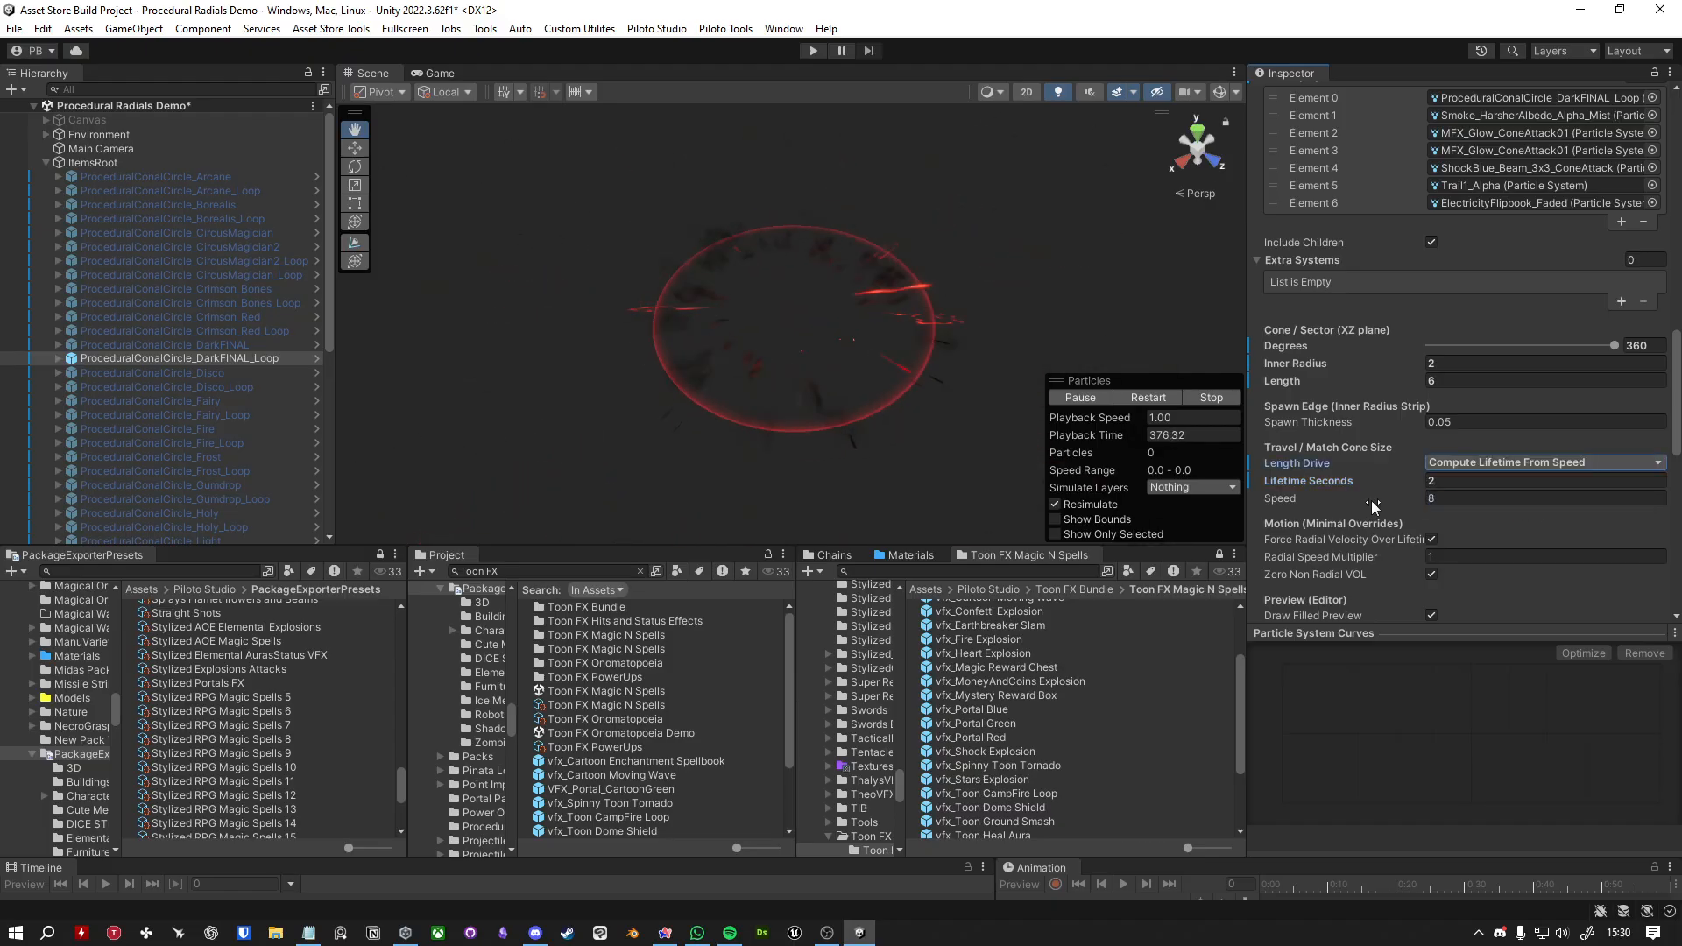
{"action": "left_click_drag", "start_coordinate": [1370, 501], "coordinate": [1273, 488]}
{"action": "left_click_drag", "start_coordinate": [1379, 498], "coordinate": [1339, 496]}
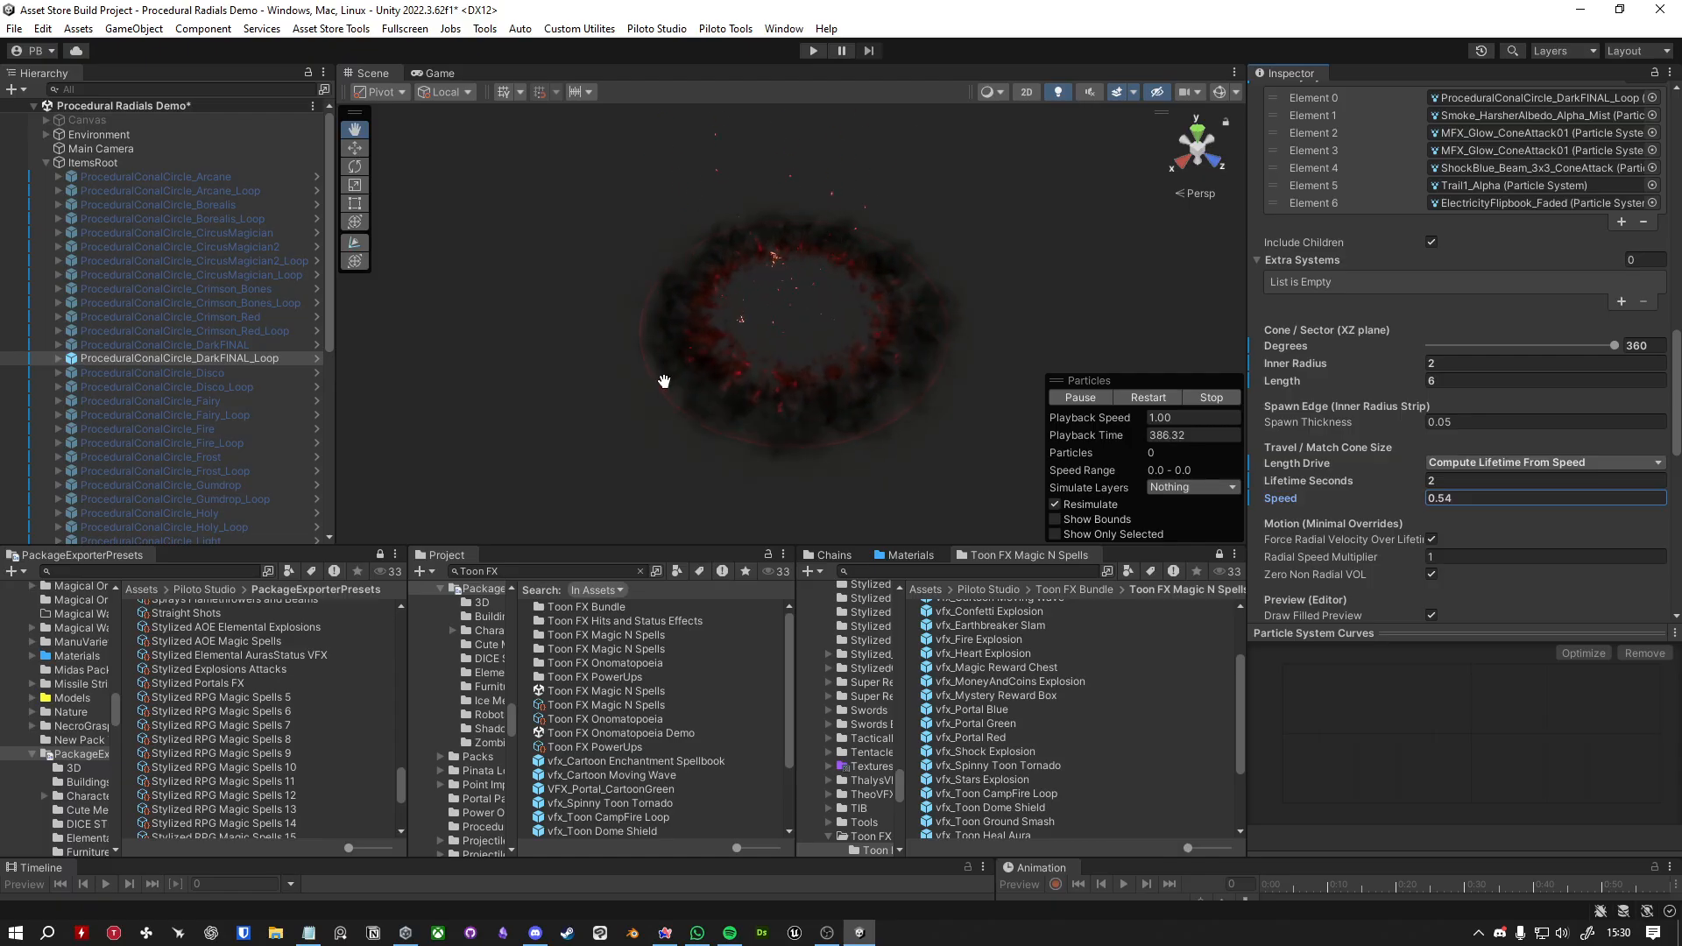
{"action": "left_click", "coordinate": [1441, 497]}
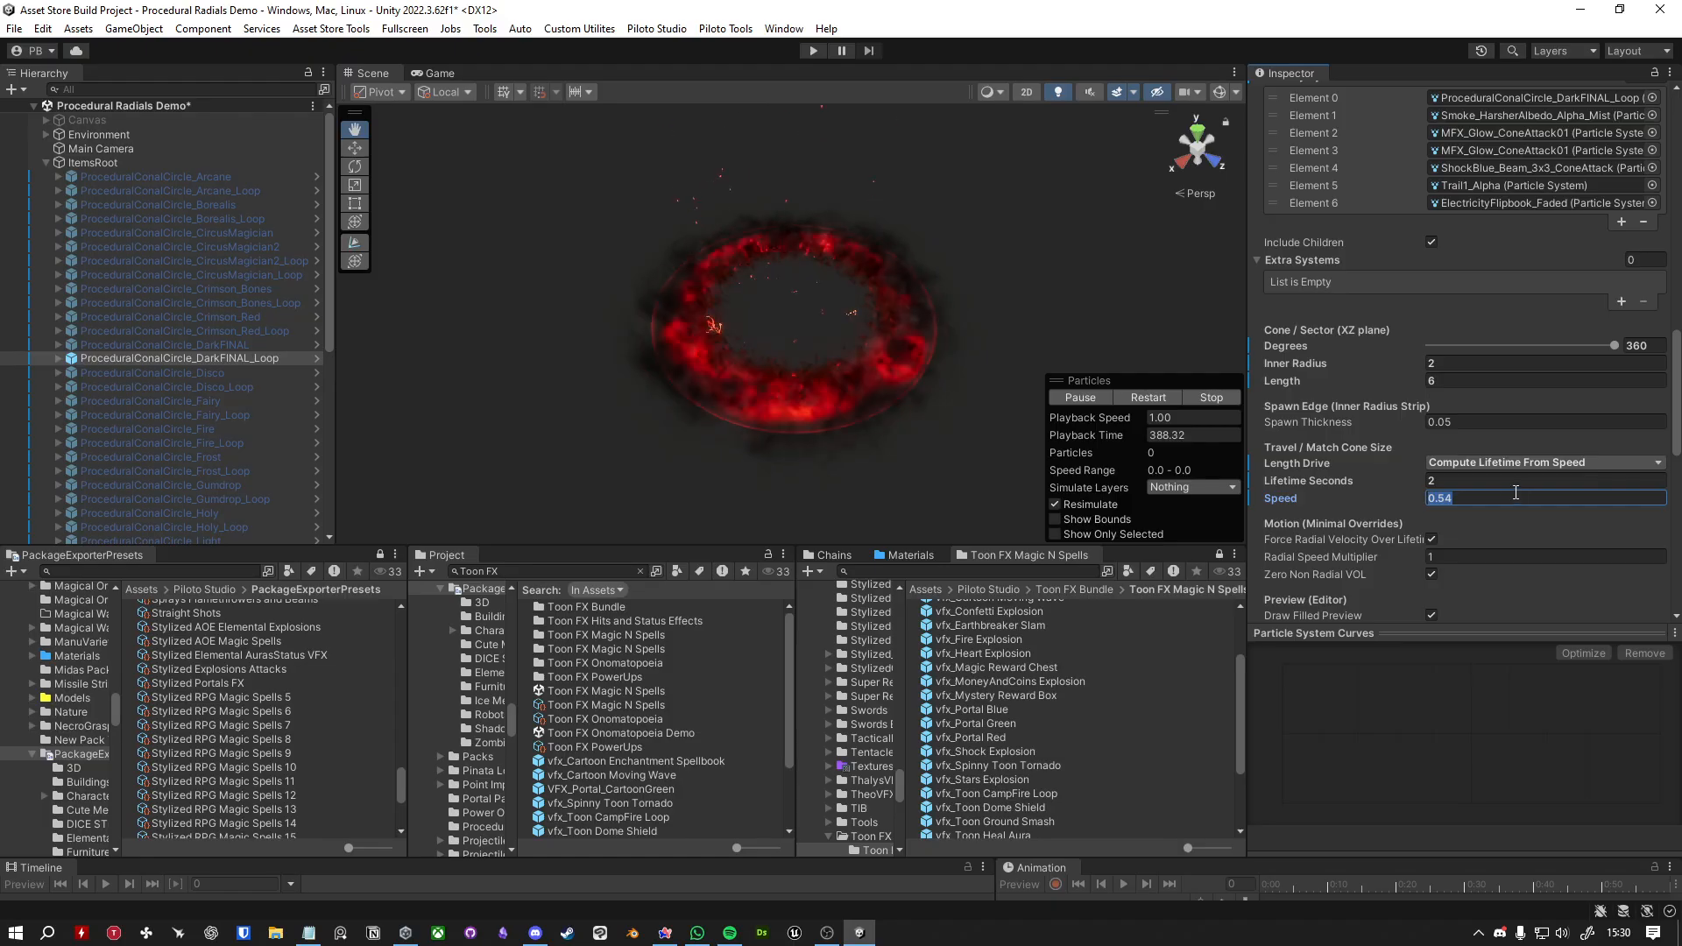
{"action": "type", "text": "5"}
Return the Length Drive to Compute Speed From Lifetime and set Lifetime Seconds to 1.
{"action": "left_click", "coordinate": [1503, 460]}
{"action": "left_click", "coordinate": [1428, 492]}
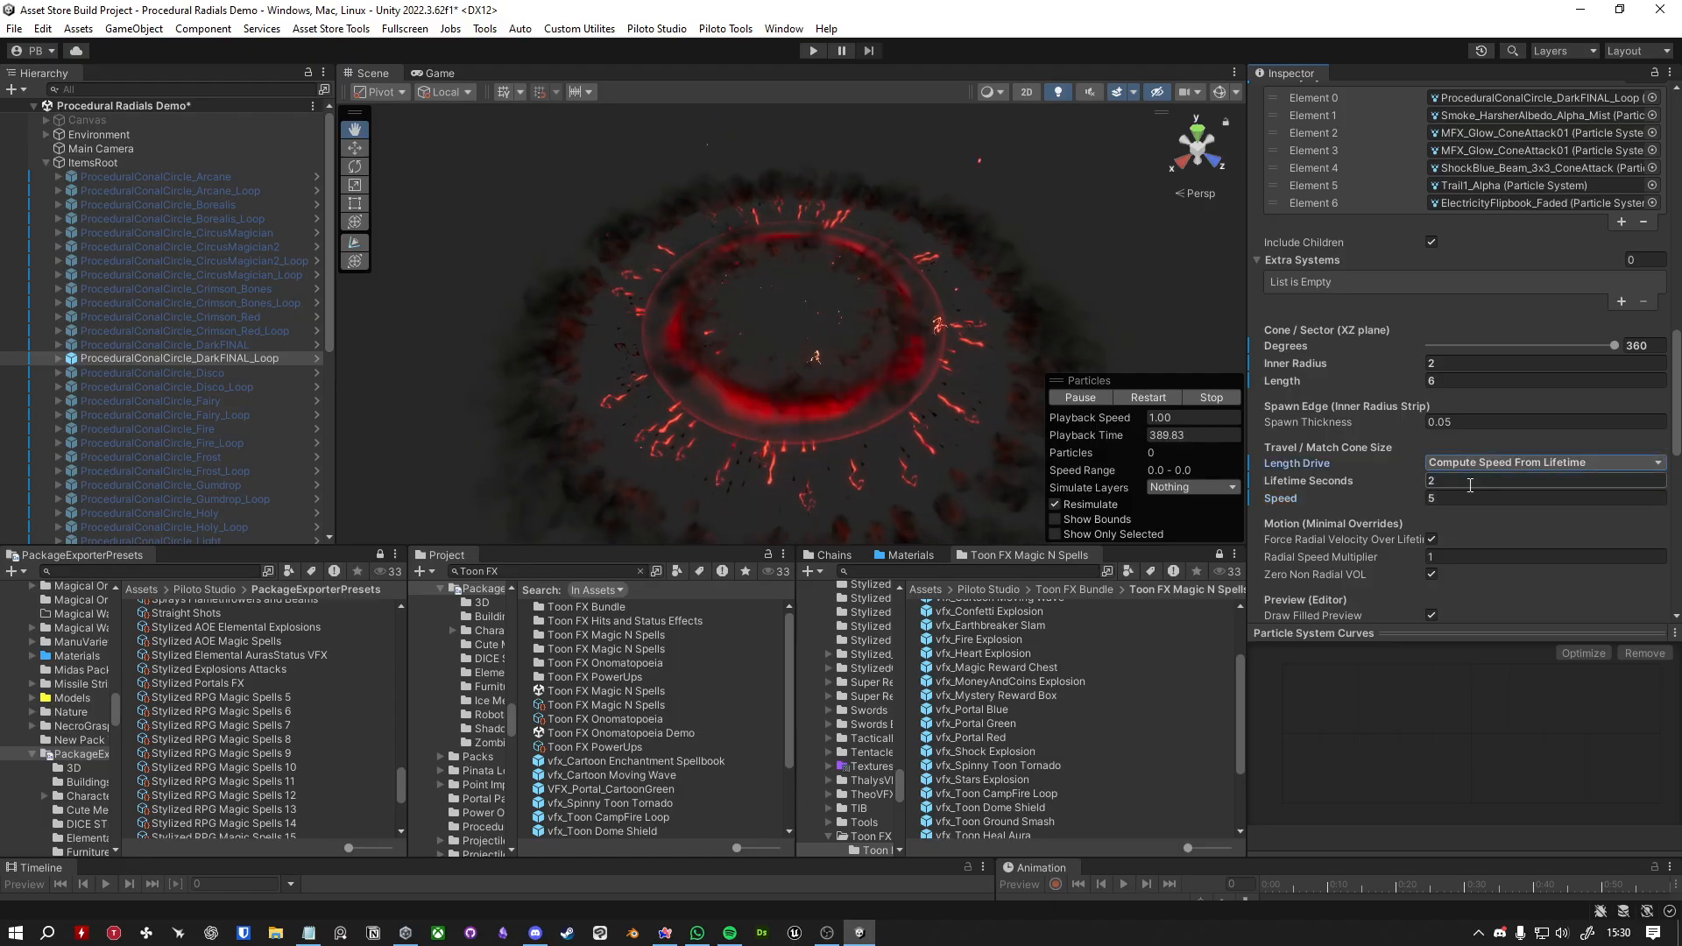
{"action": "left_click", "coordinate": [1437, 481]}
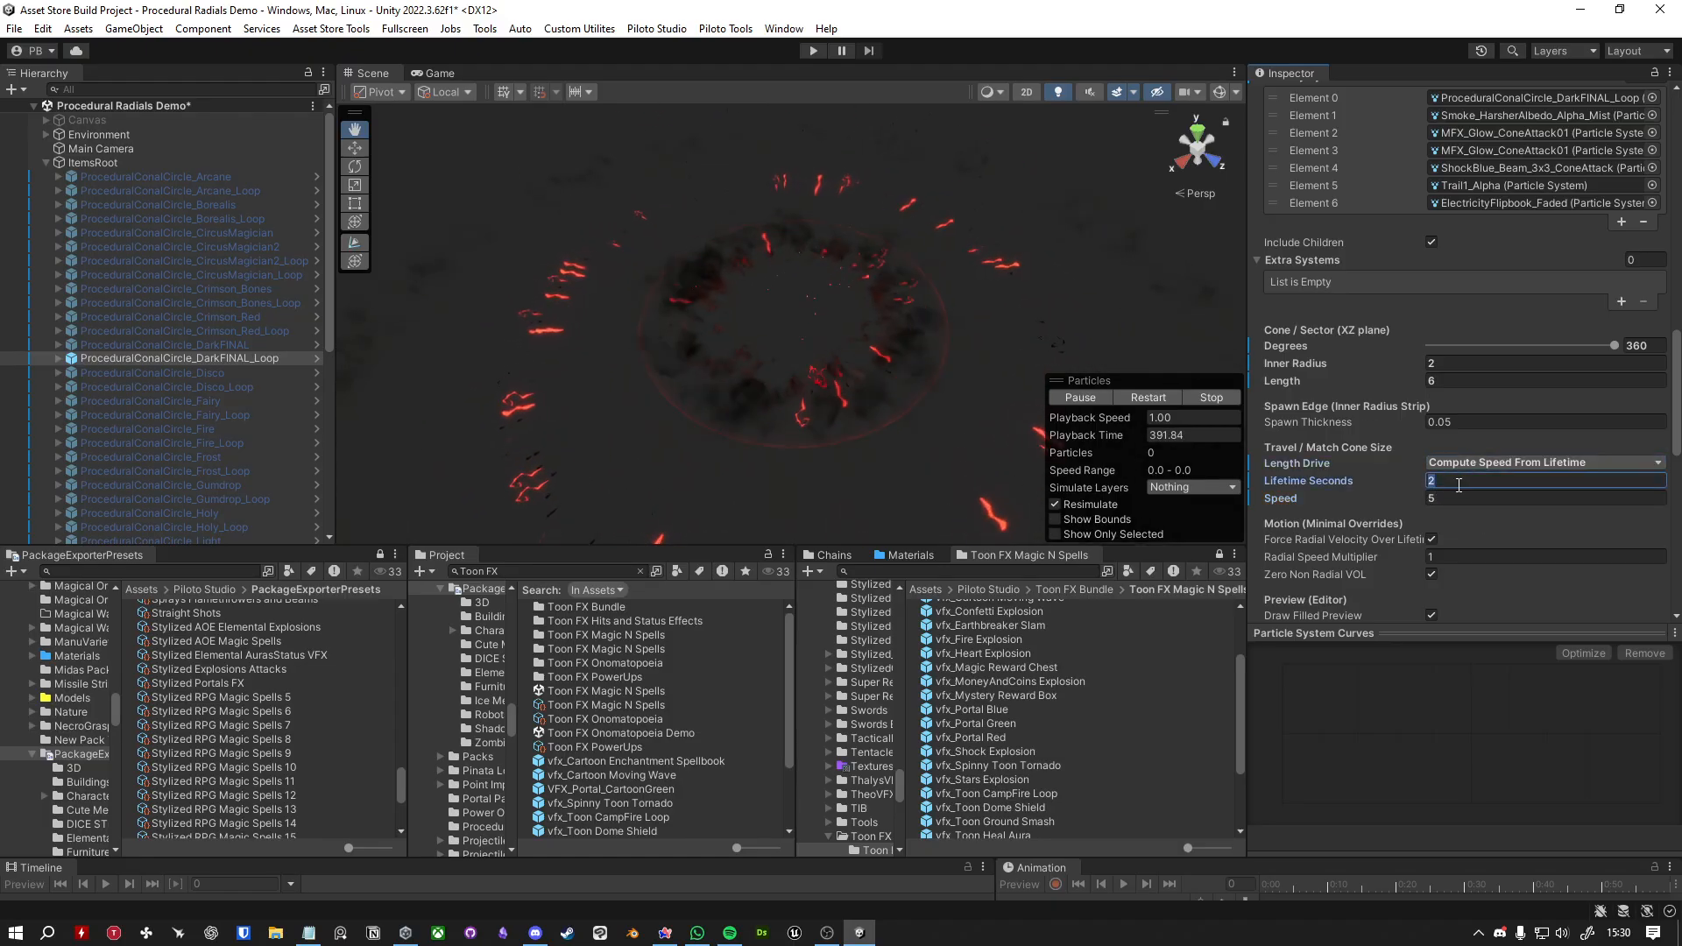
{"action": "type", "text": "1"}
Turn Force Radial Velocity Over Lifetime off and back on, checking the particle system's modules in between.
{"action": "scroll", "coordinate": [1475, 487], "scroll_direction": "down", "scroll_amount": 1}
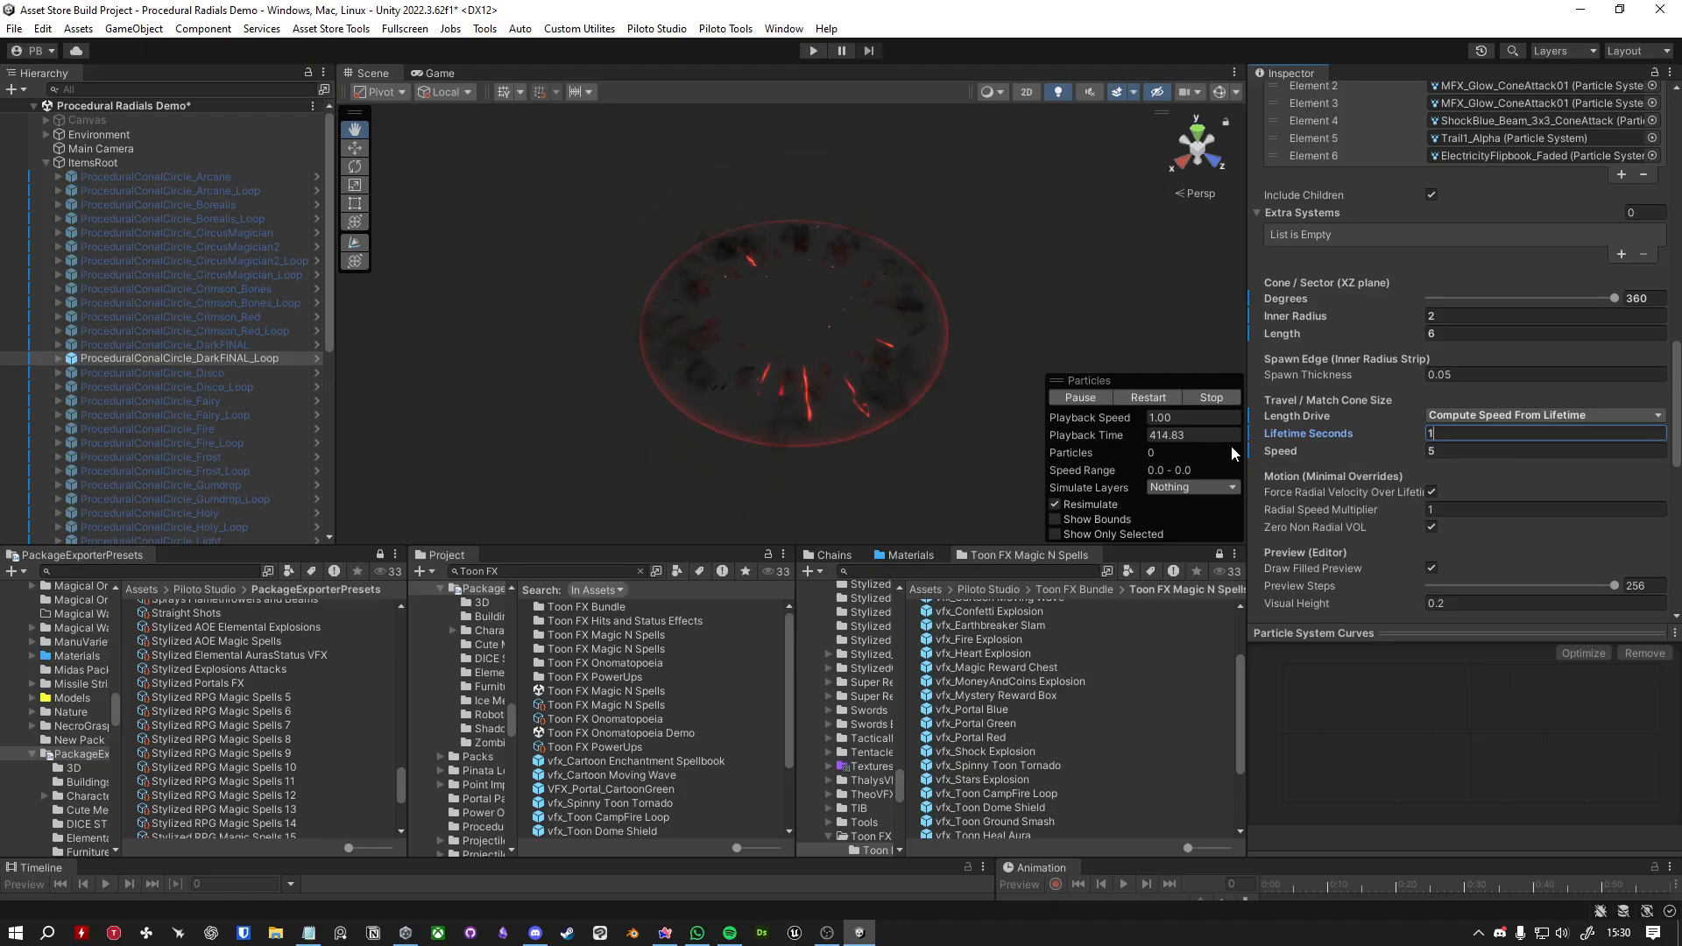
{"action": "left_click", "coordinate": [1431, 493]}
{"action": "scroll", "coordinate": [1421, 350], "scroll_direction": "up", "scroll_amount": 10}
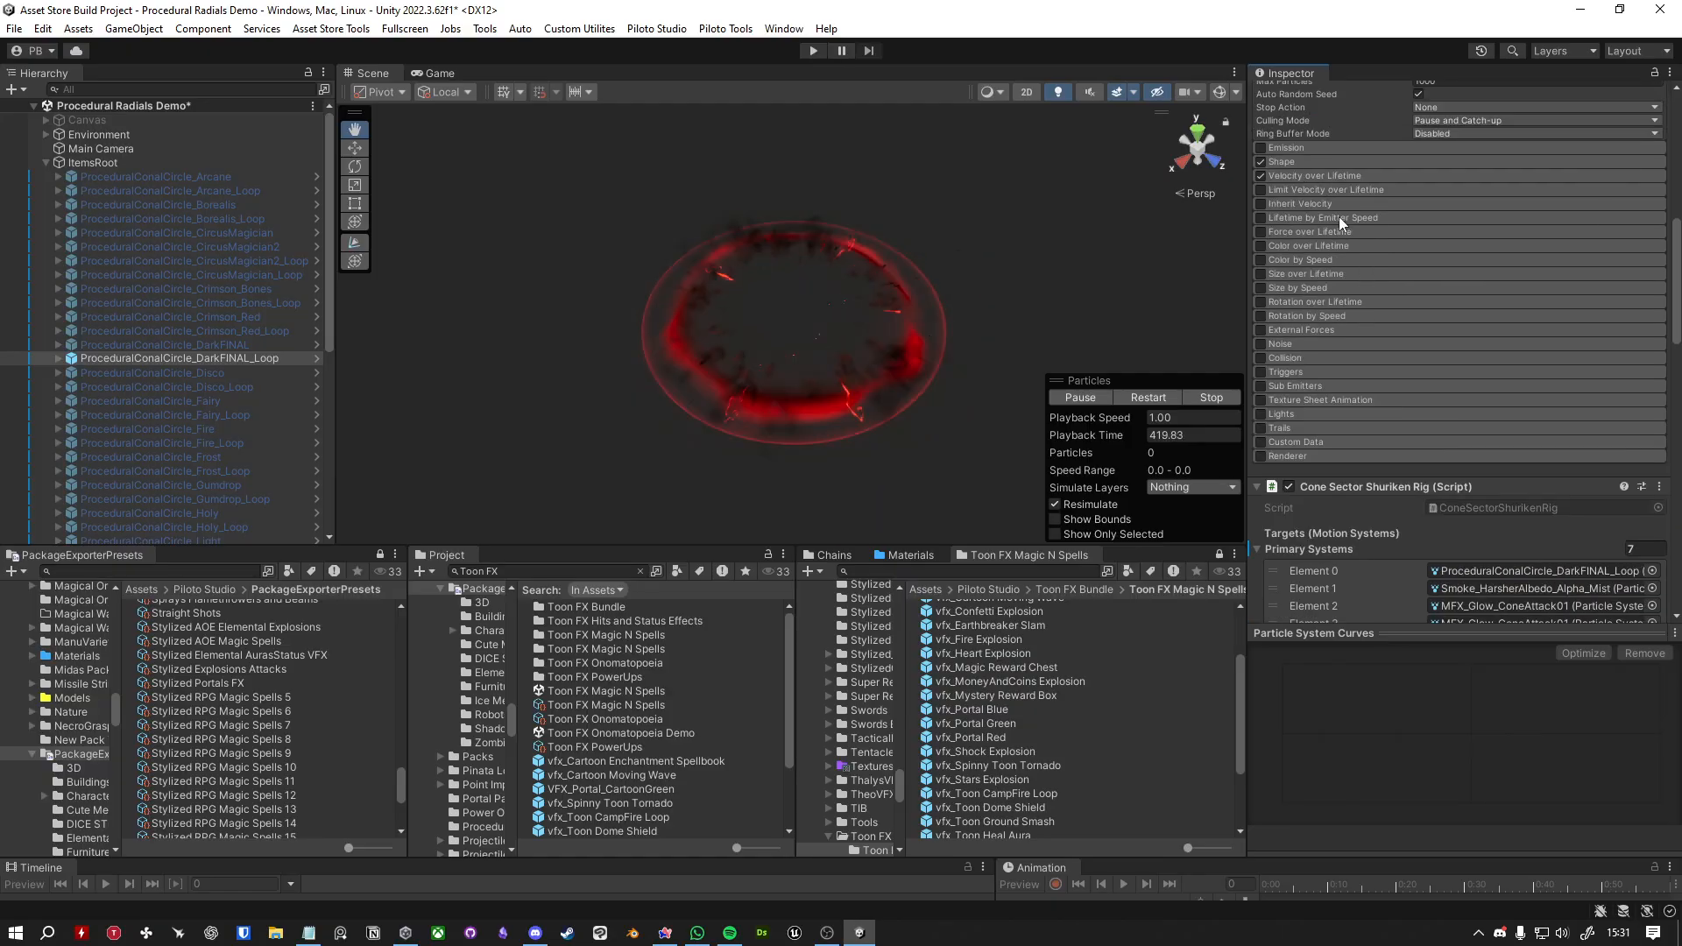
{"action": "scroll", "coordinate": [1401, 351], "scroll_direction": "down", "scroll_amount": 10}
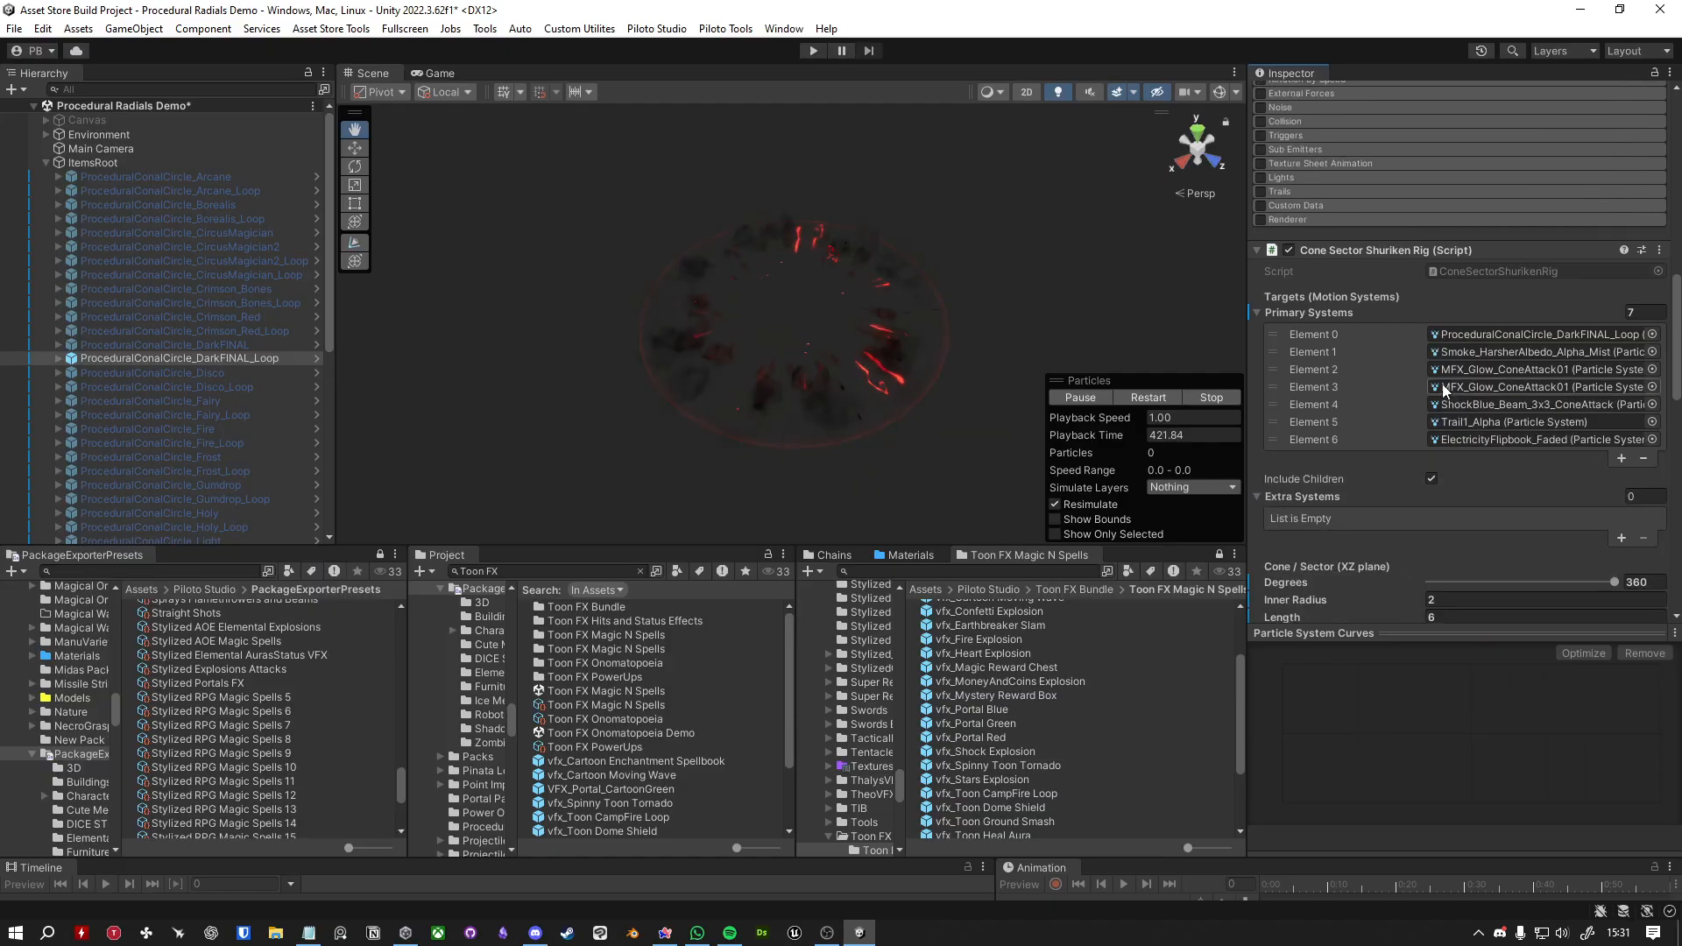
{"action": "left_click", "coordinate": [1431, 397]}
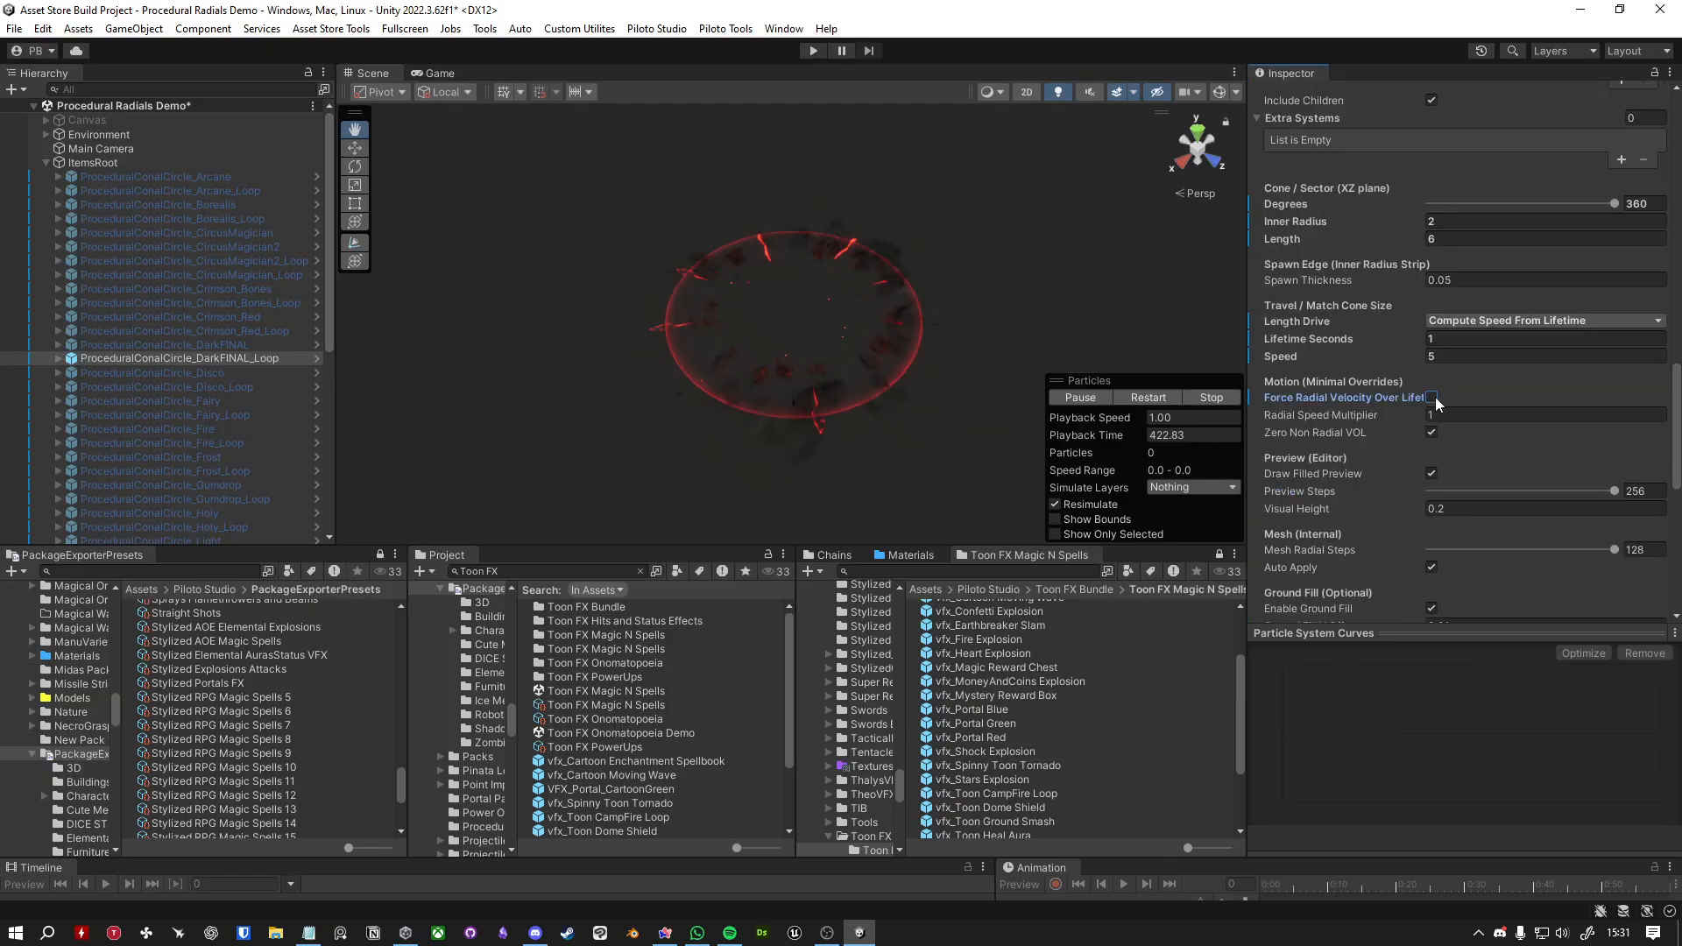
Try a Radial Speed Multiplier of 2.06 and higher, and return it to 1.
{"action": "left_click", "coordinate": [1349, 415]}
{"action": "type", "text": "2.06"}
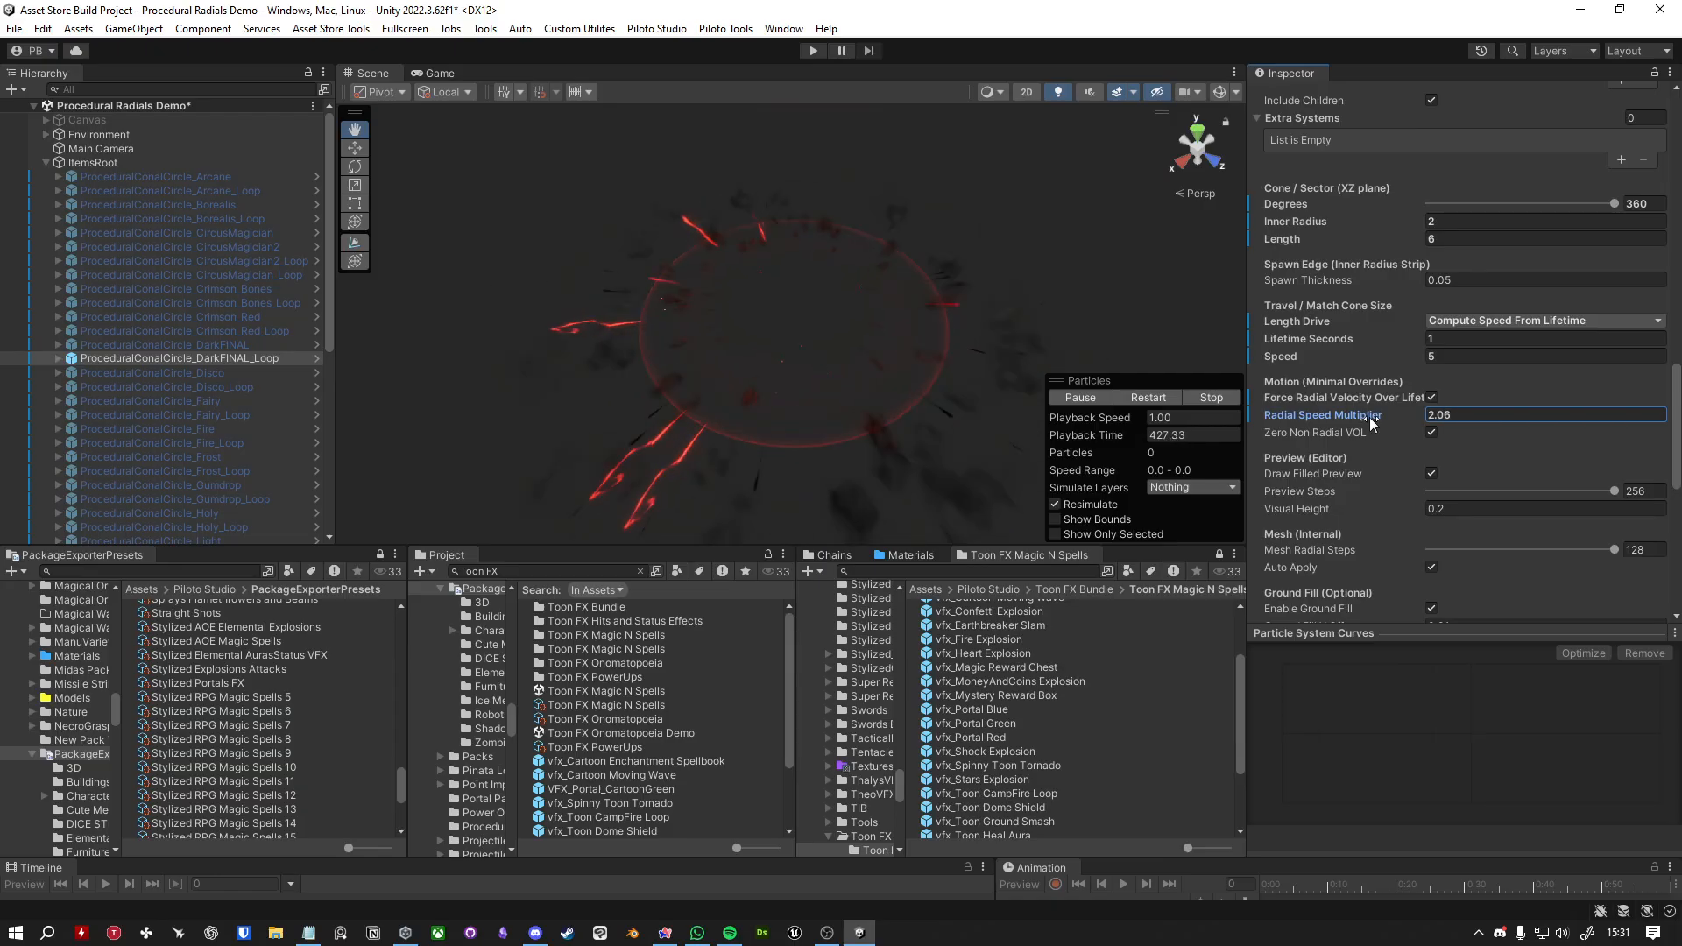
{"action": "left_click_drag", "start_coordinate": [1369, 417], "coordinate": [1427, 413]}
{"action": "left_click", "coordinate": [1462, 415]}
{"action": "type", "text": "1"}
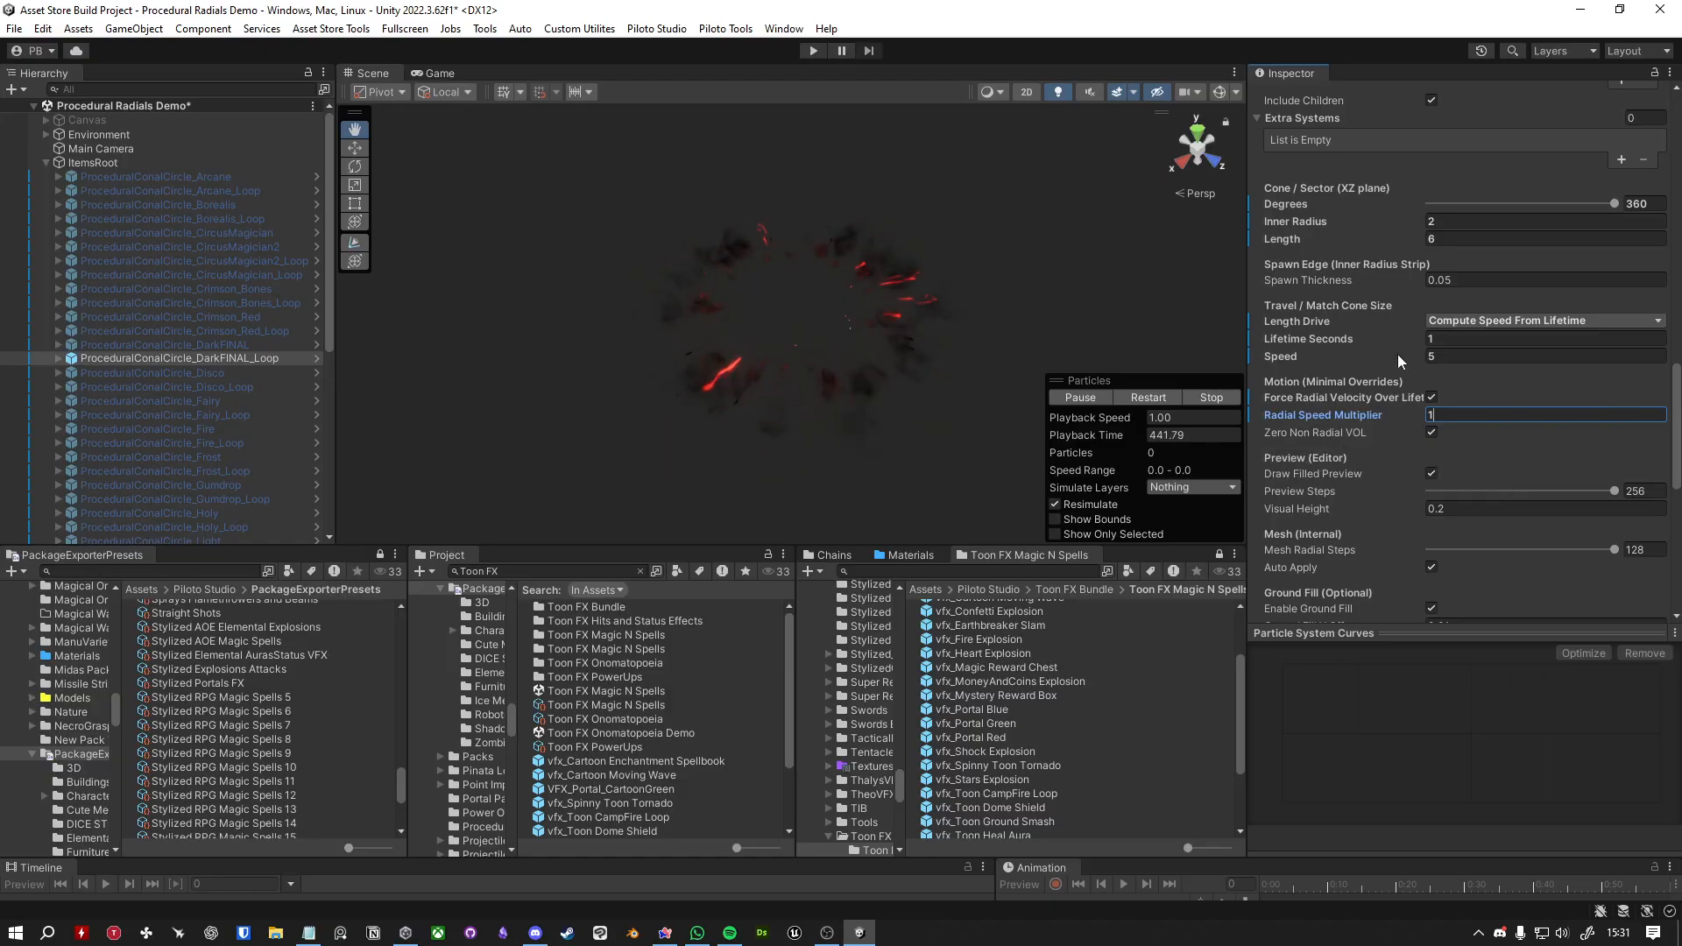
Show the scene gizmos and reduce the cone's length to about 5.9 with its outer handle.
{"action": "scroll", "coordinate": [1384, 375], "scroll_direction": "down", "scroll_amount": 1}
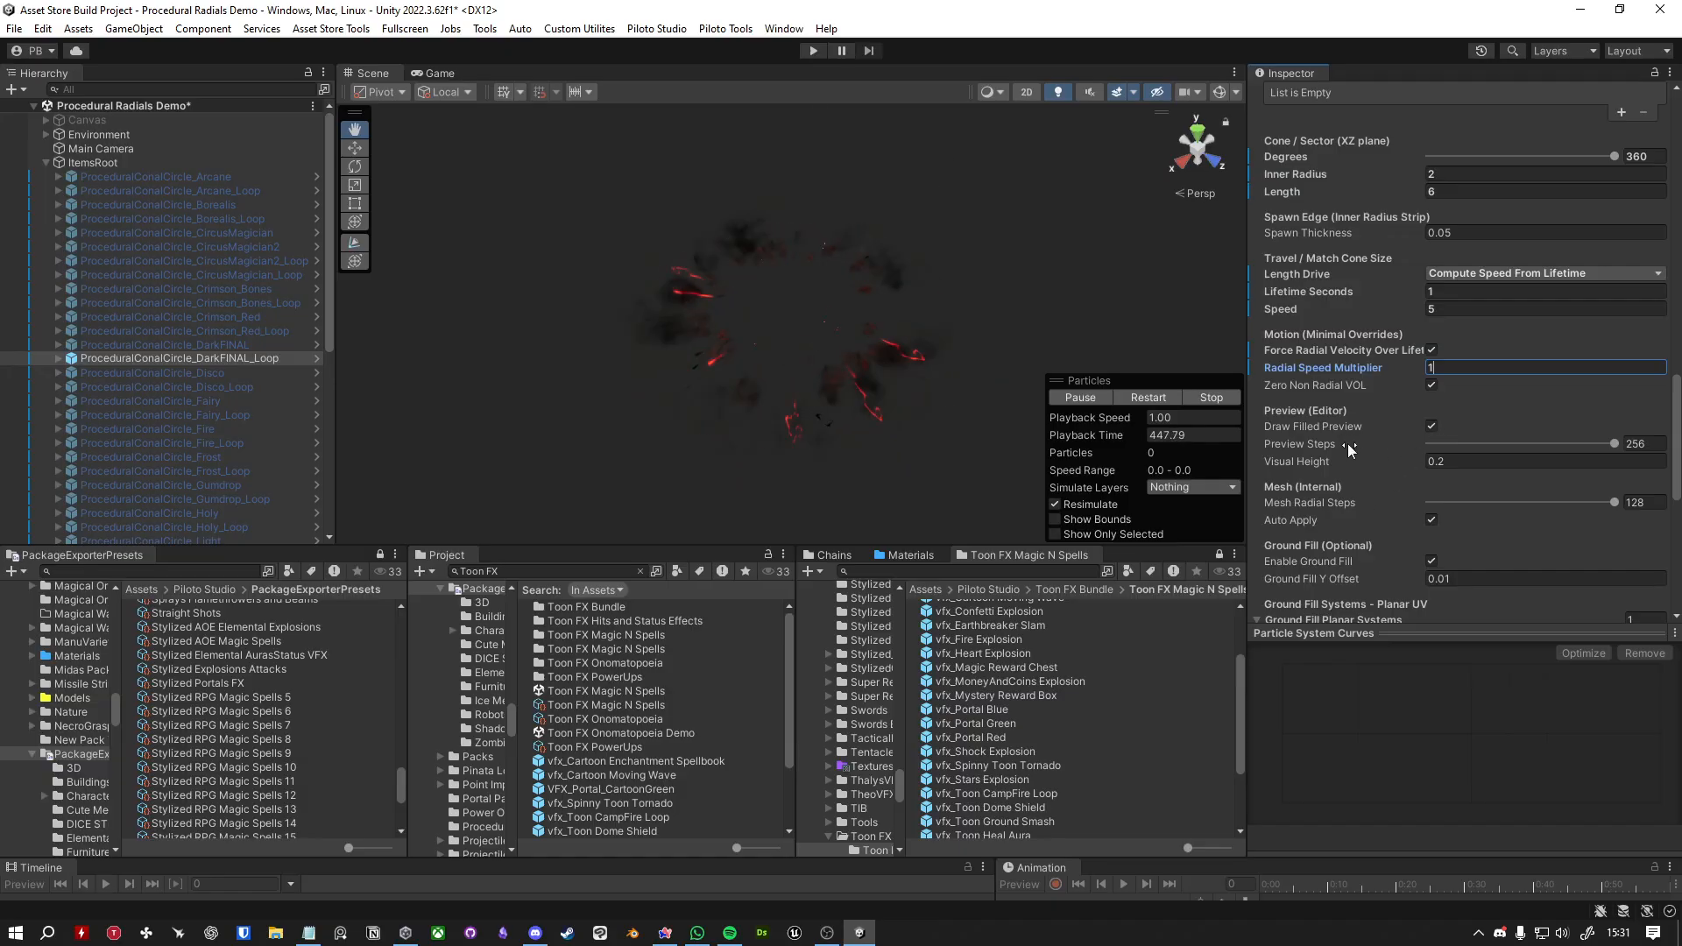
{"action": "left_click", "coordinate": [1220, 91]}
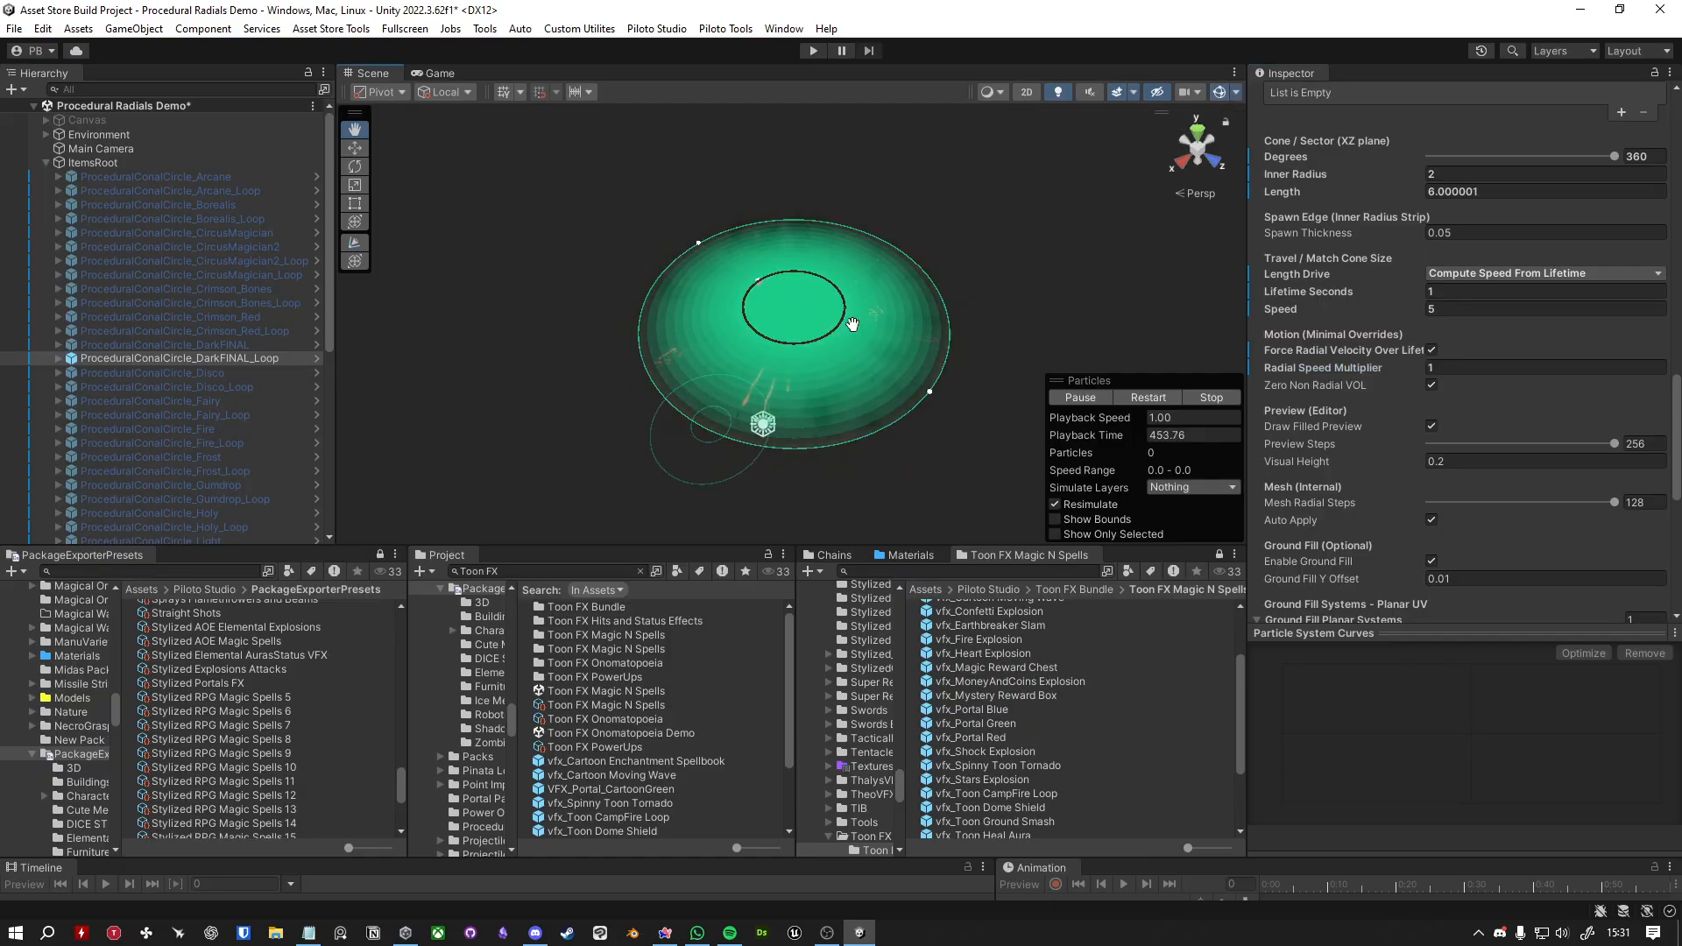
{"action": "mouse_move", "coordinate": [929, 393]}
{"action": "left_mouse_down"}
{"action": "mouse_move", "coordinate": [1002, 421]}
{"action": "mouse_move", "coordinate": [931, 387]}
{"action": "left_mouse_up"}
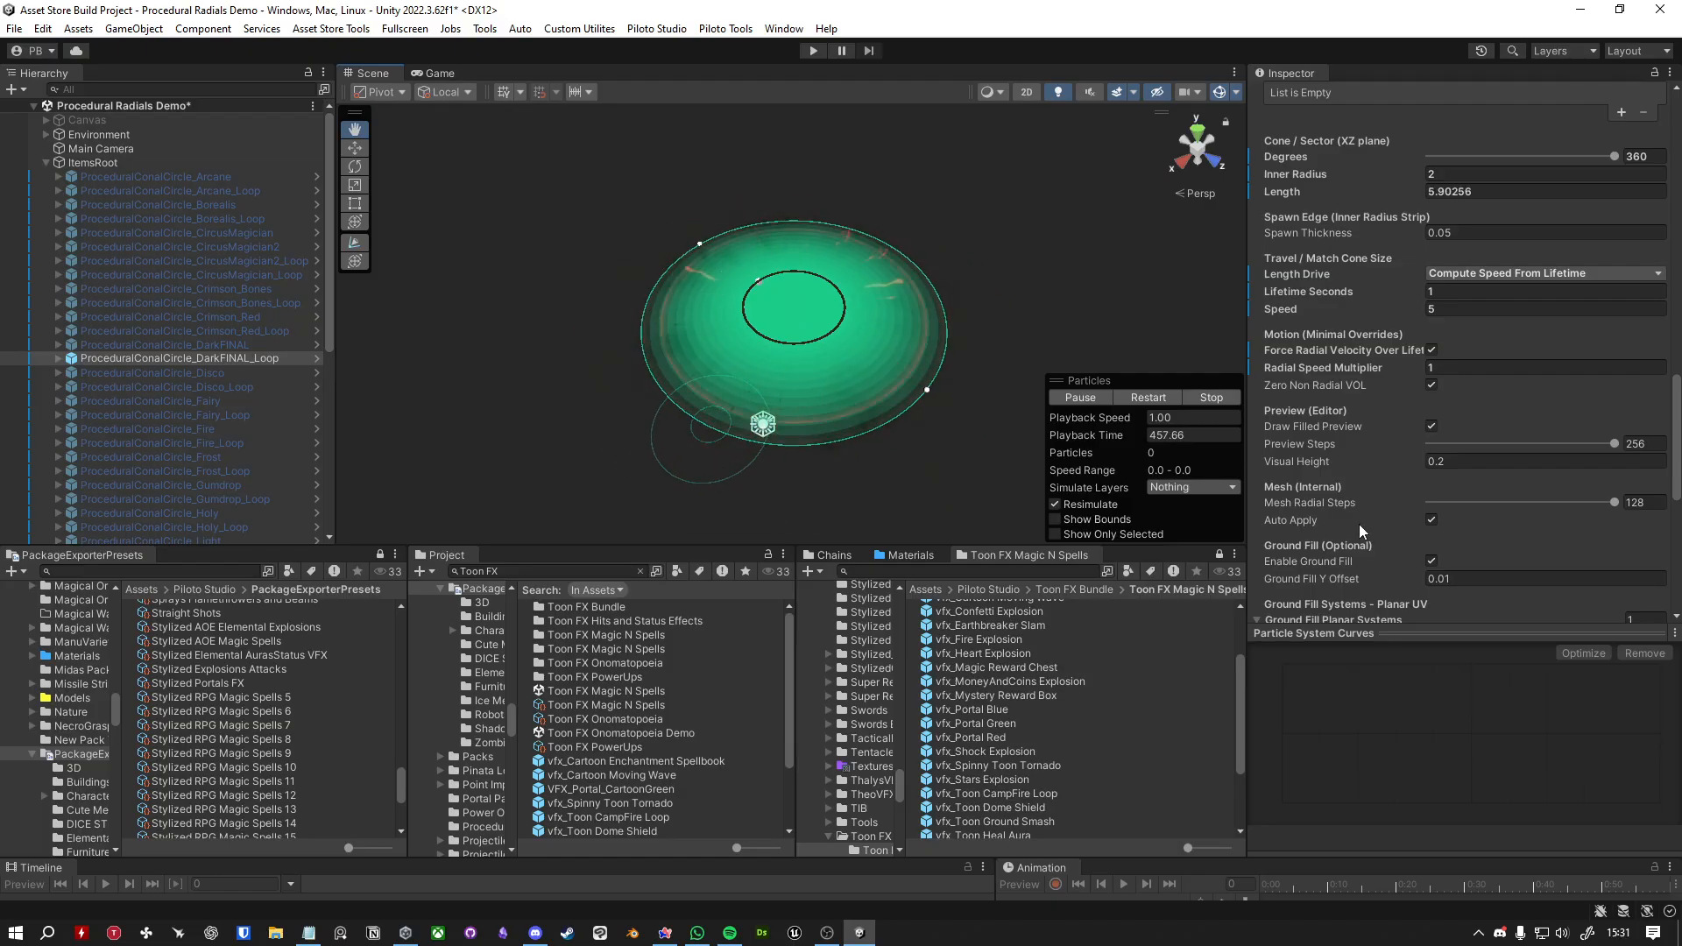
Turn off Draw Filled Preview and use the cone's handles to set its length to about 5.28 and inner radius to about 3.66.
{"action": "left_click", "coordinate": [1432, 427]}
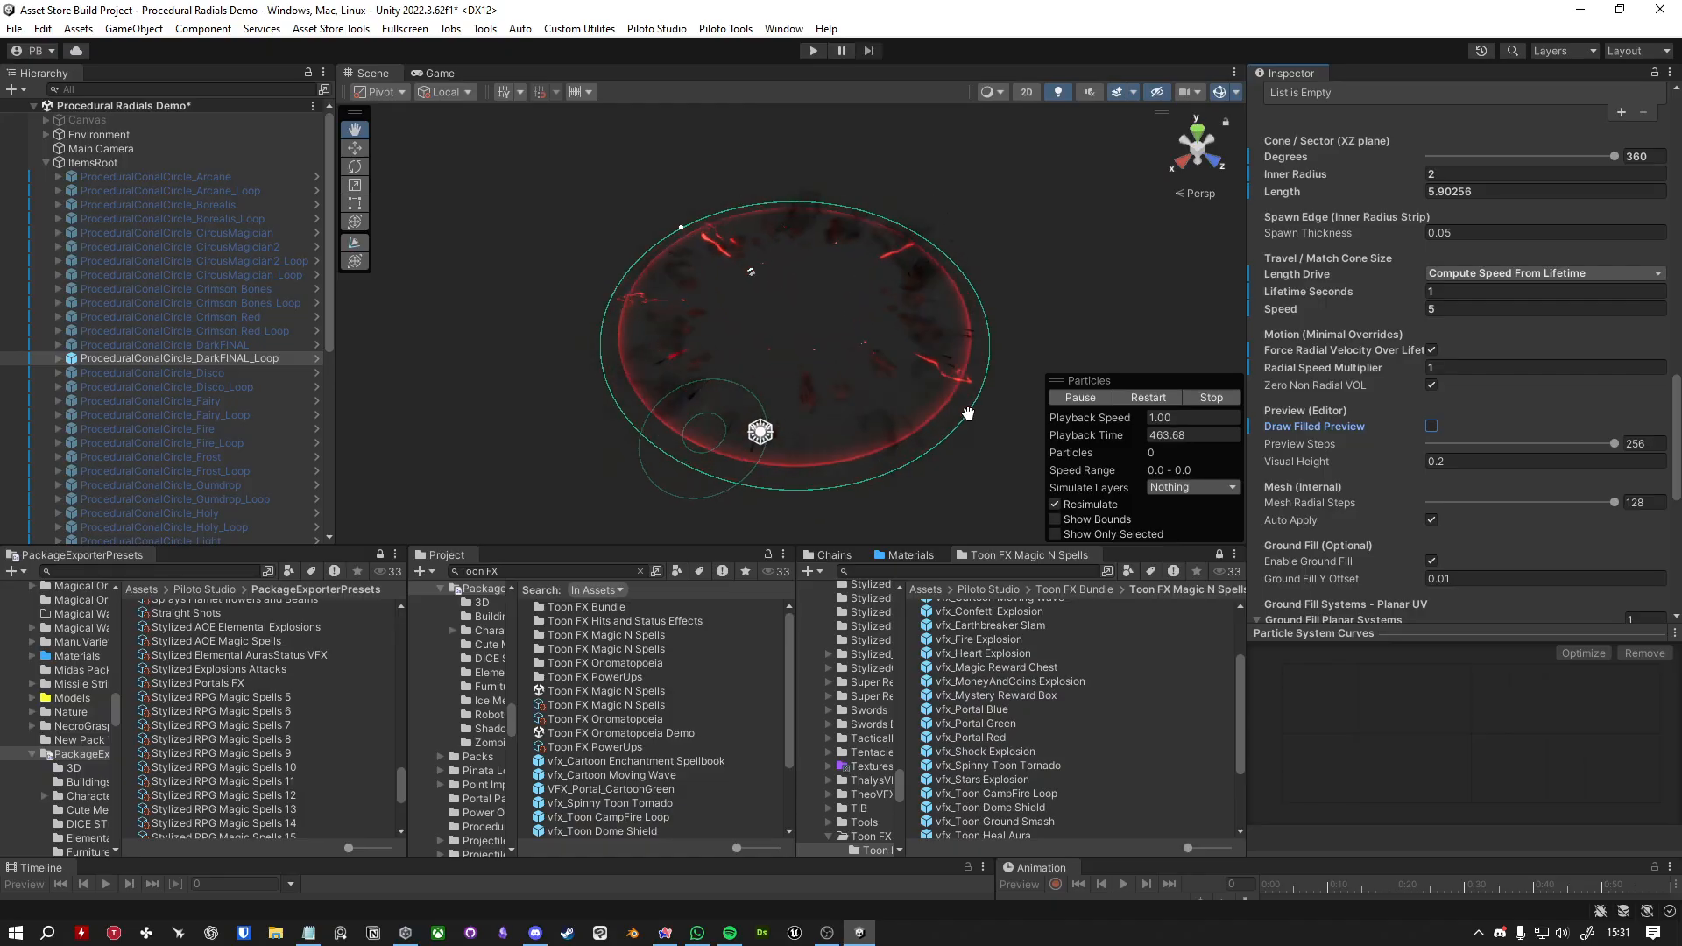
{"action": "mouse_move", "coordinate": [967, 414]}
{"action": "left_mouse_down"}
{"action": "mouse_move", "coordinate": [881, 364]}
{"action": "mouse_move", "coordinate": [948, 396]}
{"action": "left_mouse_up"}
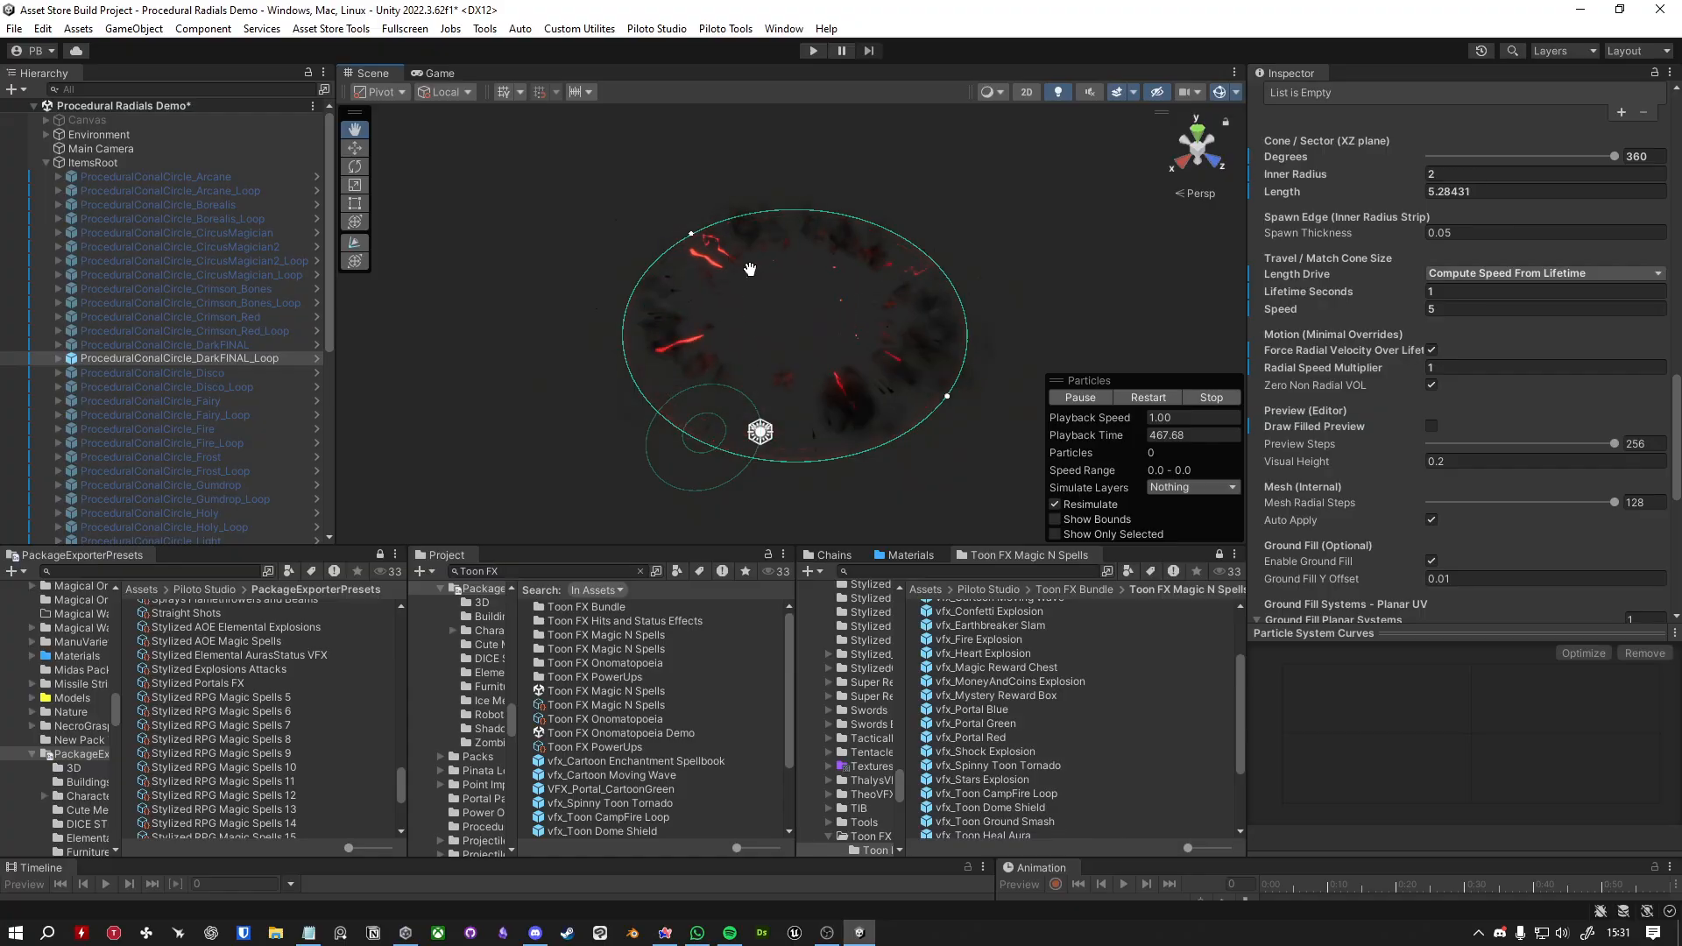
{"action": "left_click_drag", "start_coordinate": [750, 269], "coordinate": [720, 252]}
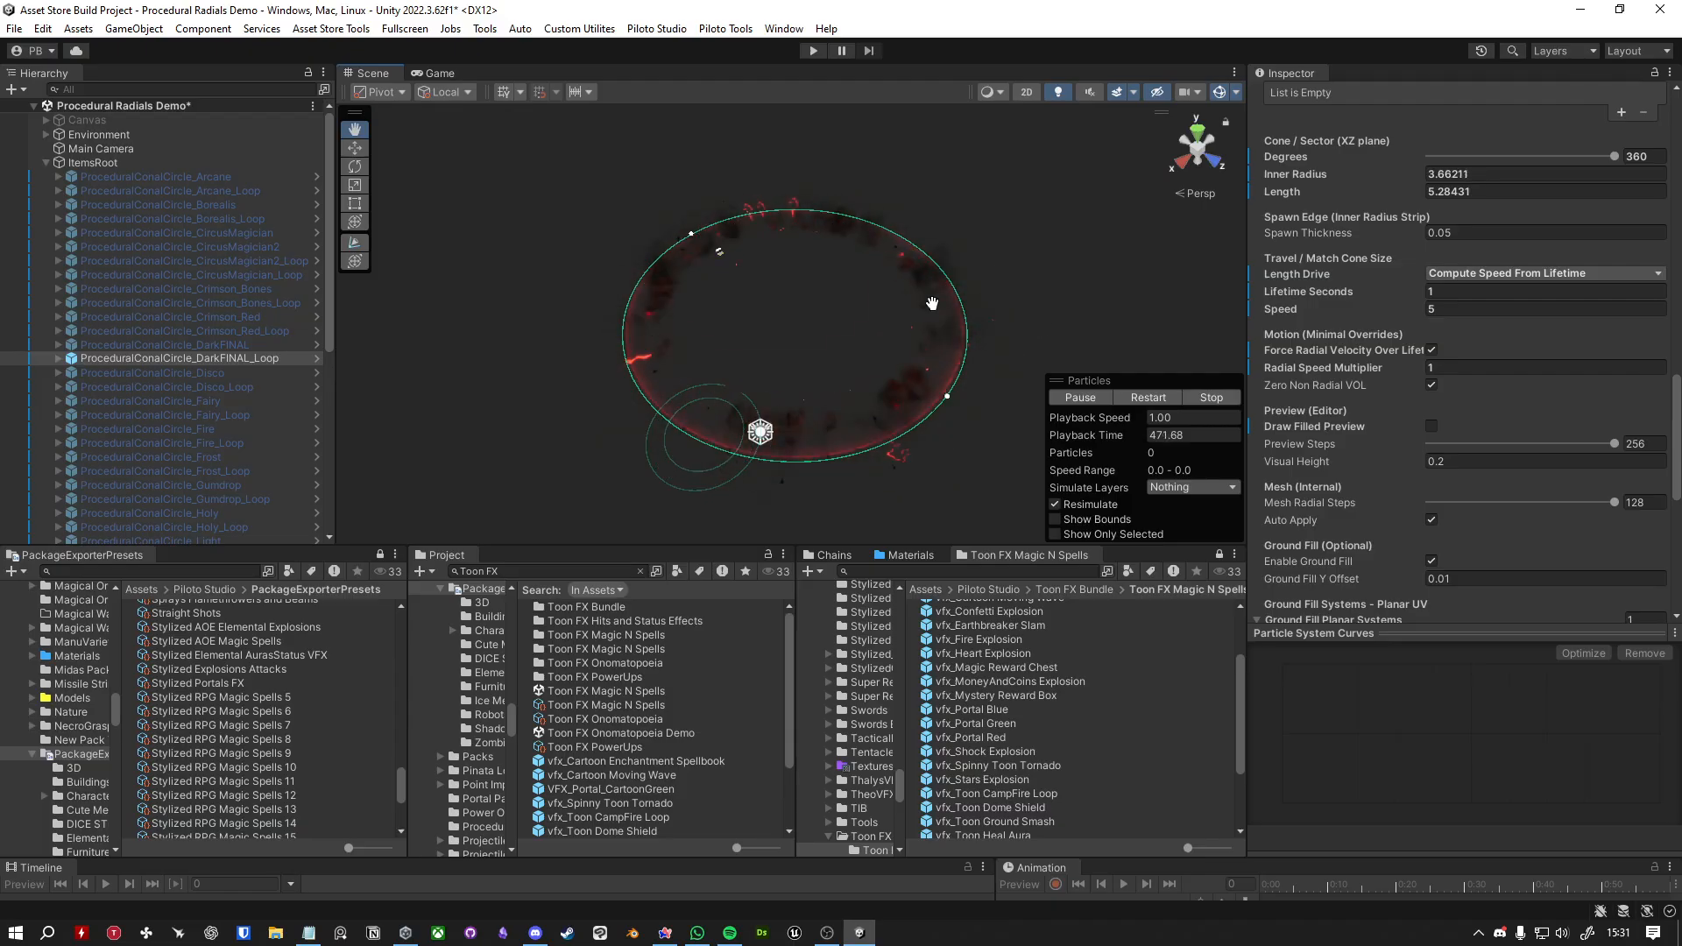
Try Mesh Radial Steps values of 19 and 14, and settle on 45.
{"action": "scroll", "coordinate": [1424, 447], "scroll_direction": "down", "scroll_amount": 1}
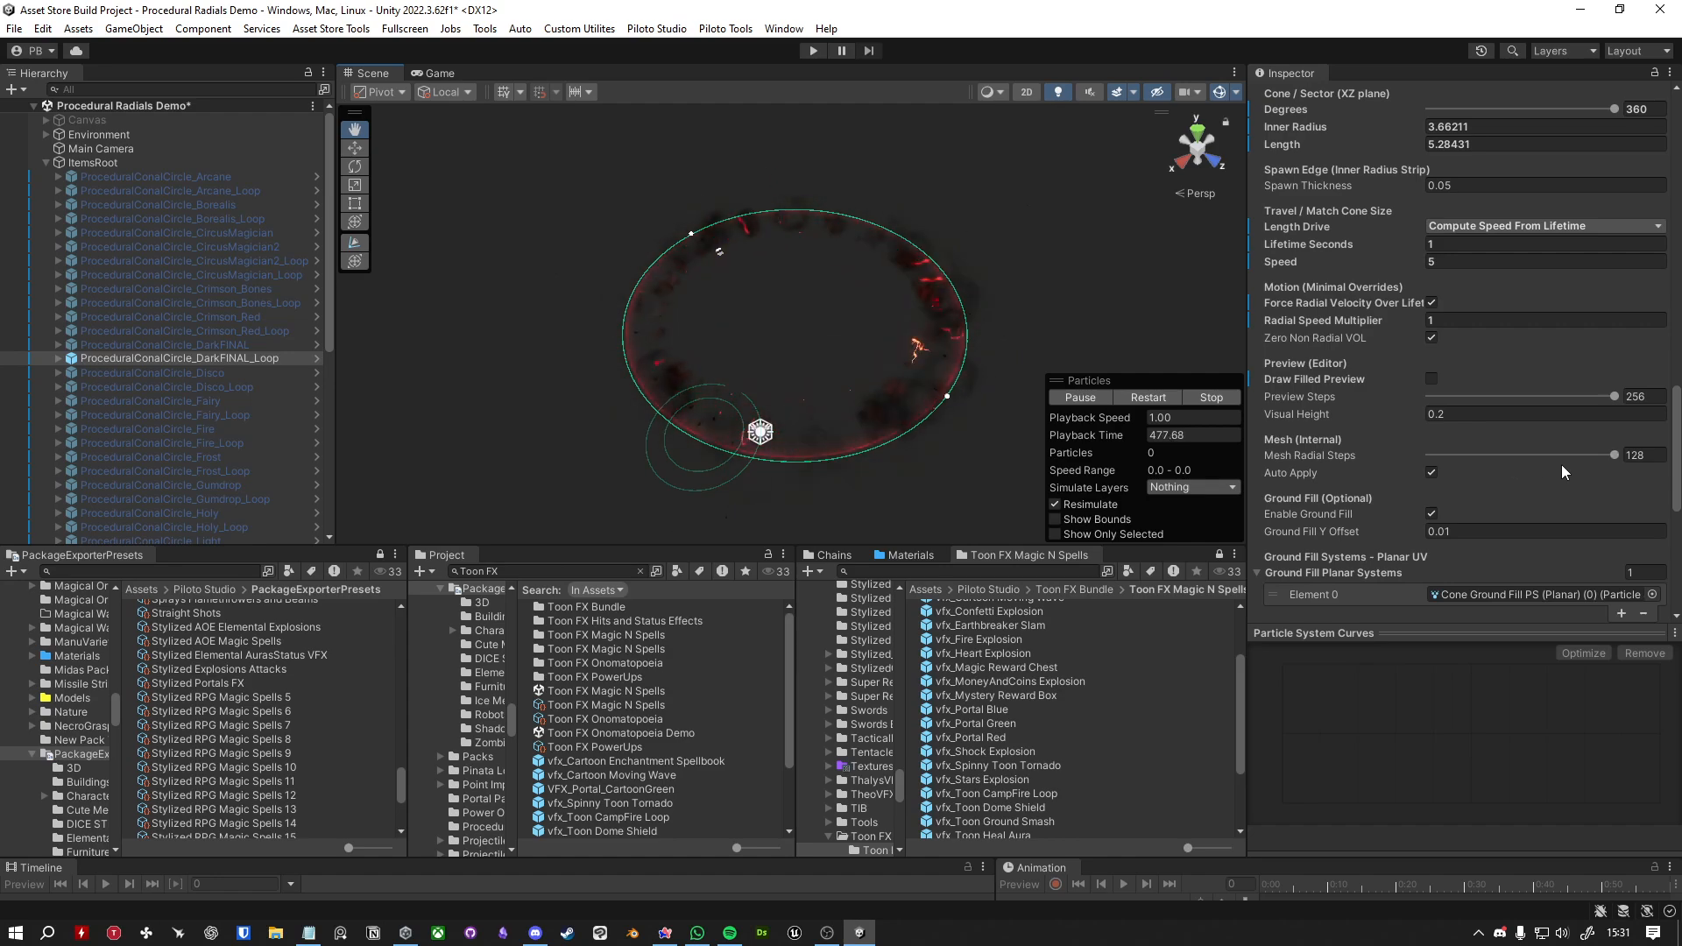
{"action": "left_click_drag", "start_coordinate": [1615, 454], "coordinate": [1454, 455]}
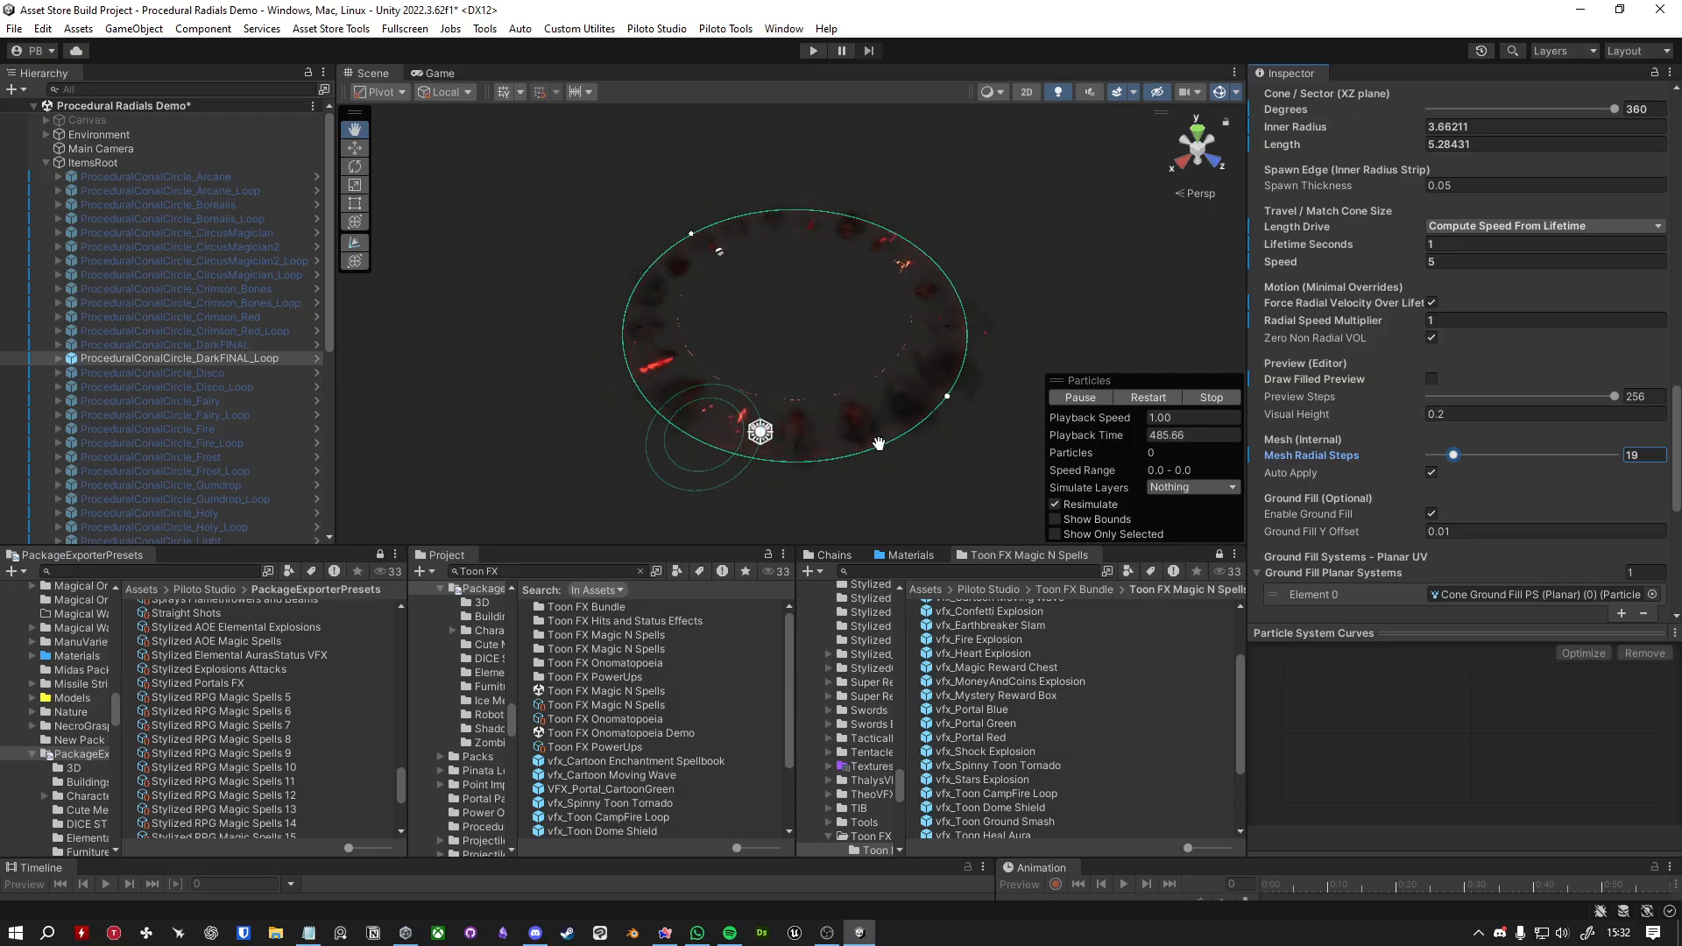
{"action": "left_click_drag", "start_coordinate": [1452, 455], "coordinate": [1446, 455]}
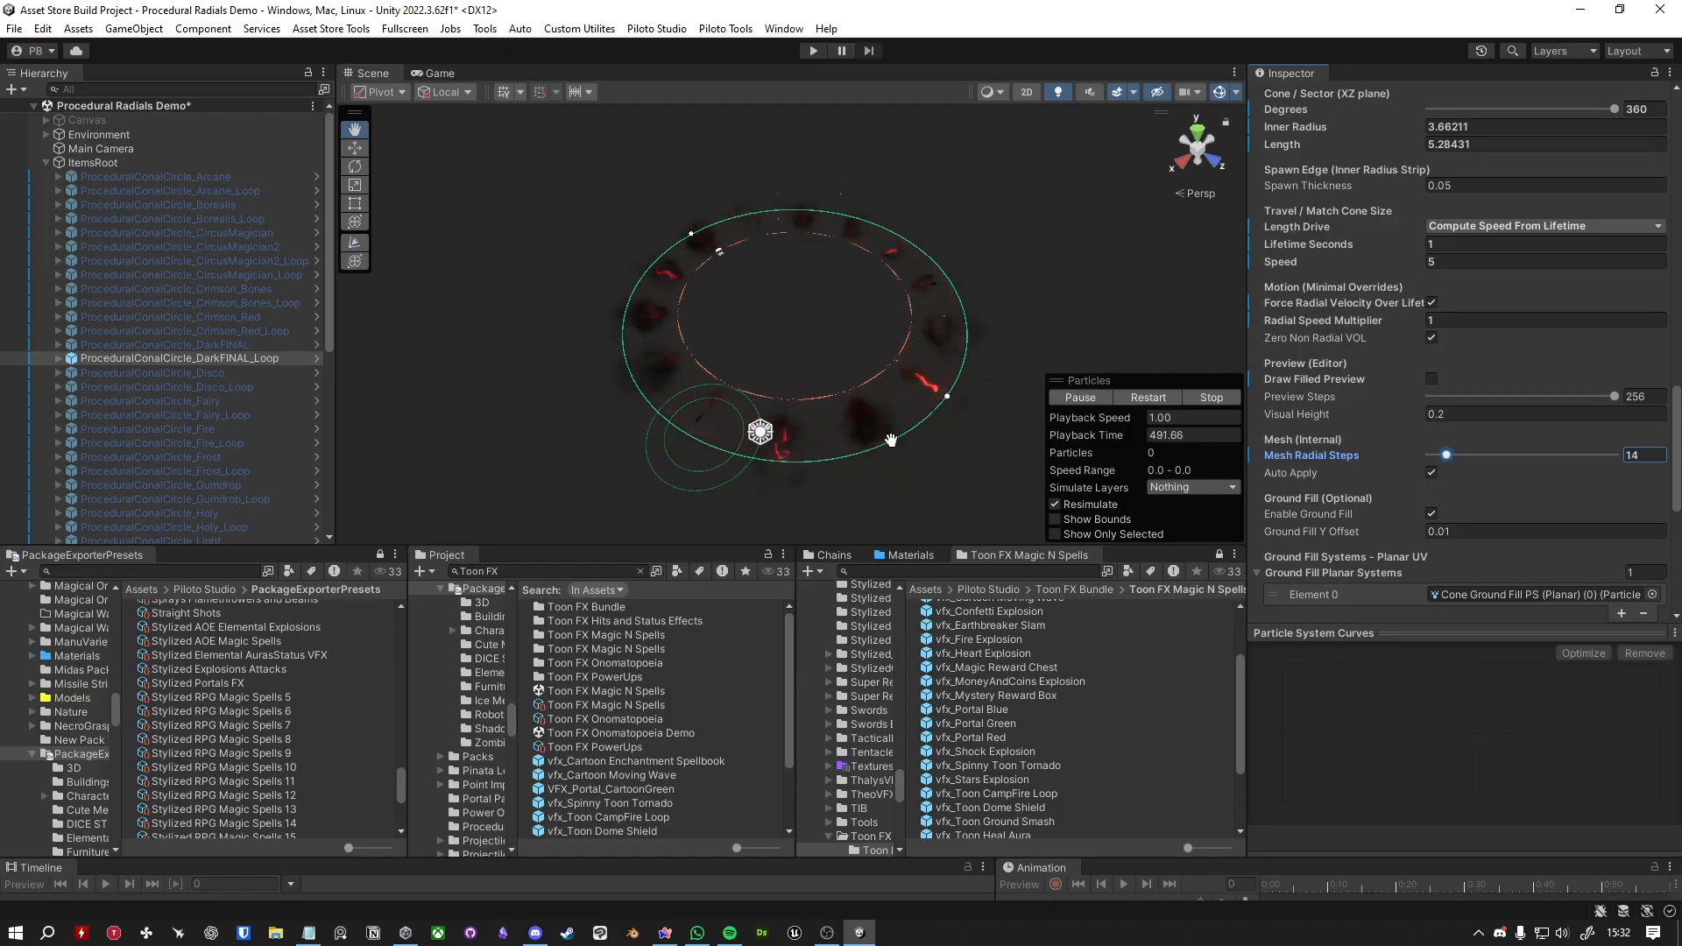
{"action": "left_click_drag", "start_coordinate": [1452, 454], "coordinate": [1491, 459]}
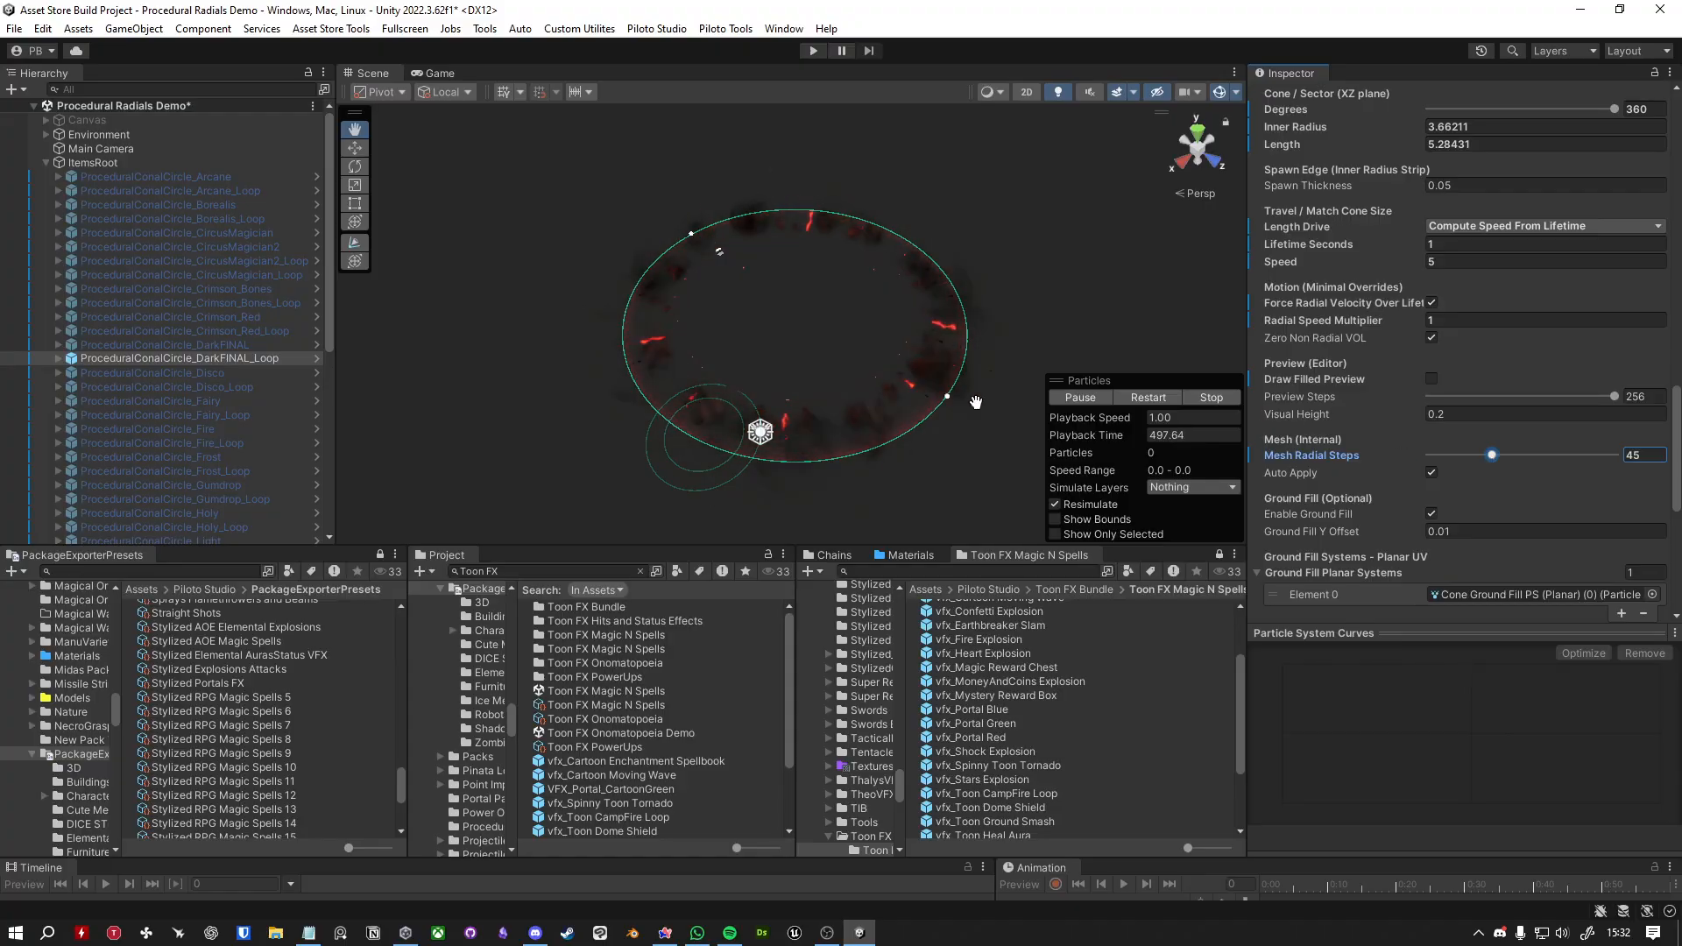
Try a Ground Fill Y Offset of 1 and return it to 0.01.
{"action": "scroll", "coordinate": [1379, 412], "scroll_direction": "down", "scroll_amount": 3}
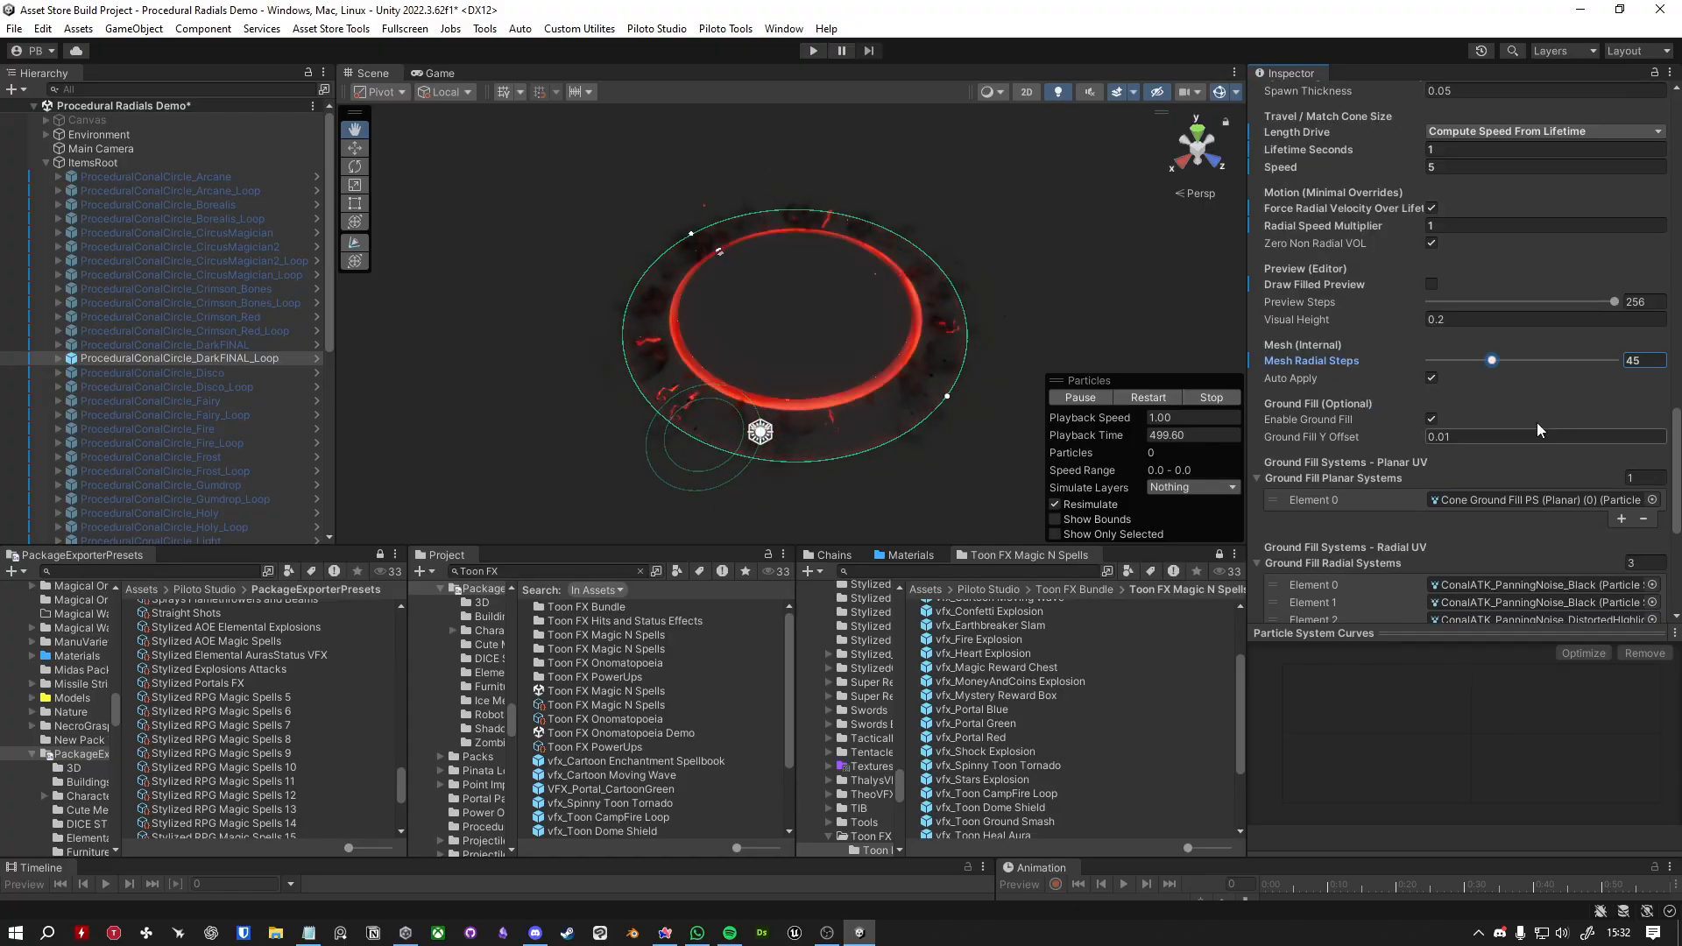
{"action": "scroll", "coordinate": [1516, 429], "scroll_direction": "down", "scroll_amount": 2}
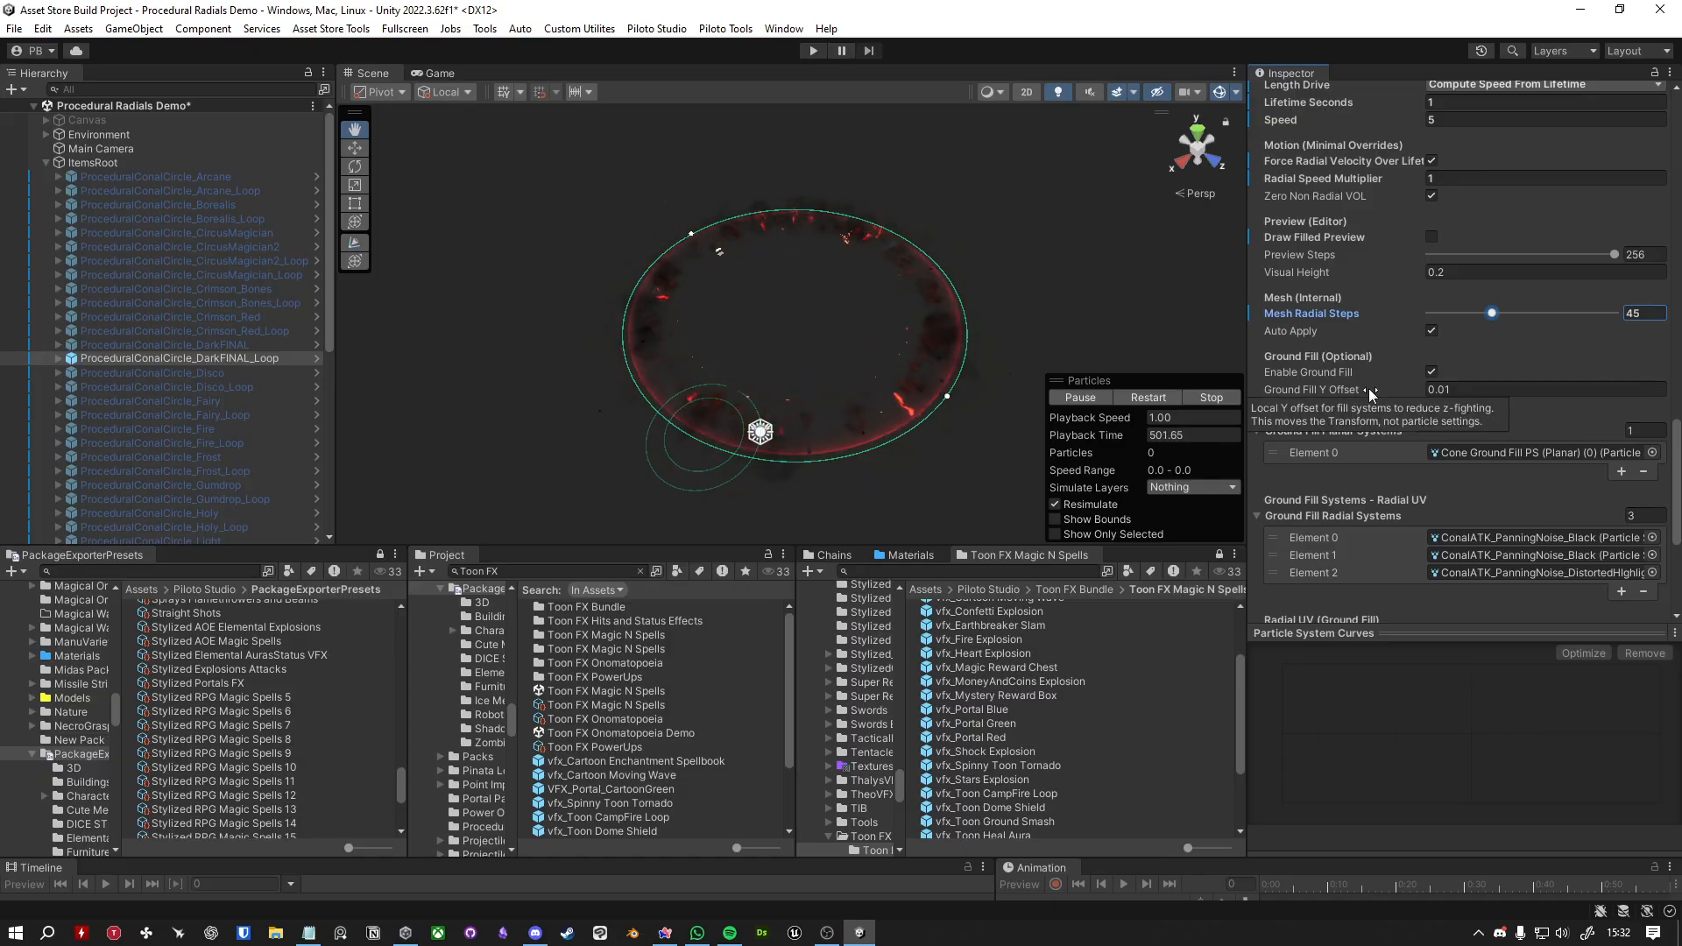
{"action": "left_click_drag", "start_coordinate": [1368, 387], "coordinate": [1404, 380]}
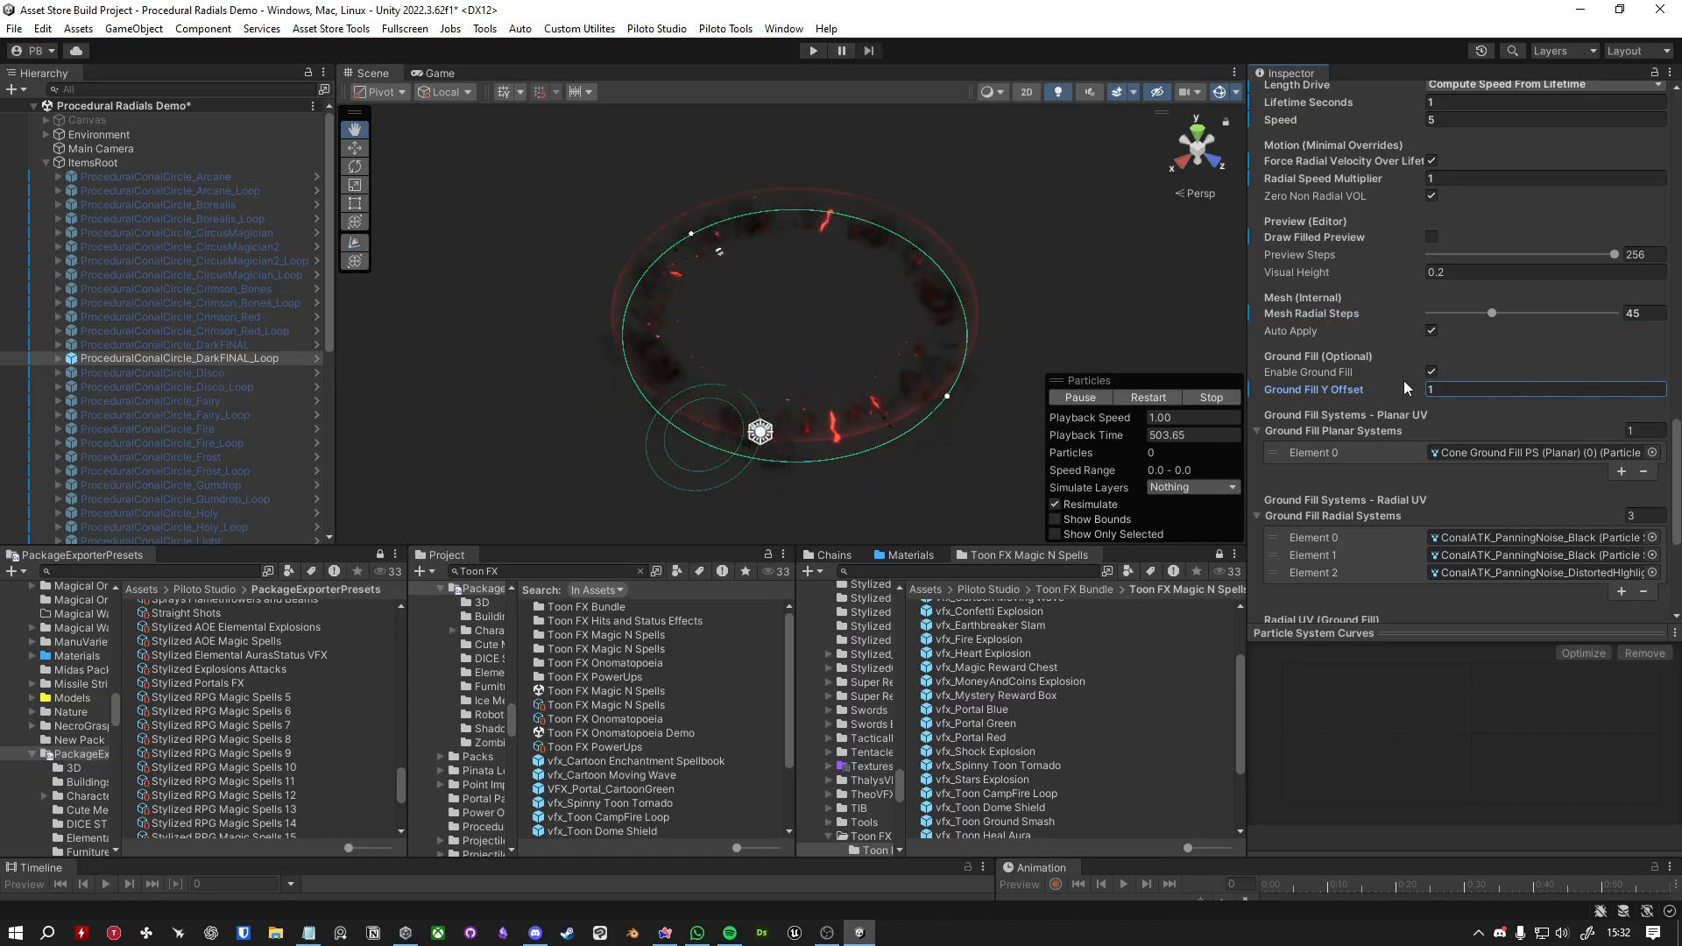
{"action": "type", "text": "1"}
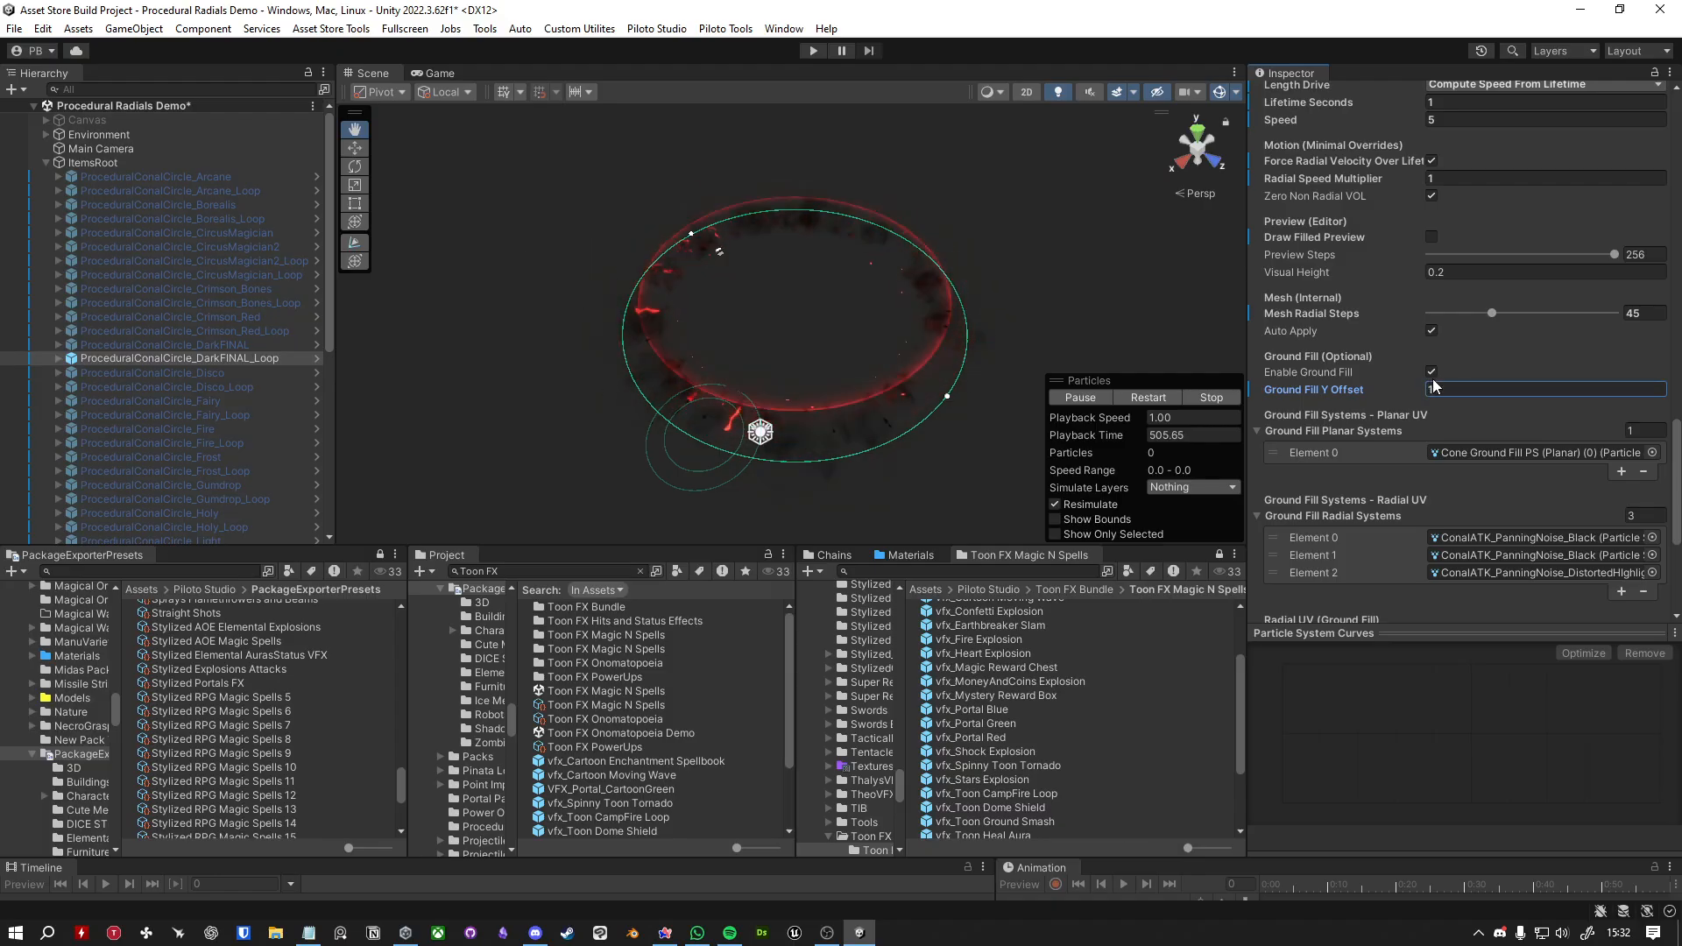
{"action": "left_click_drag", "start_coordinate": [1445, 393], "coordinate": [1389, 394]}
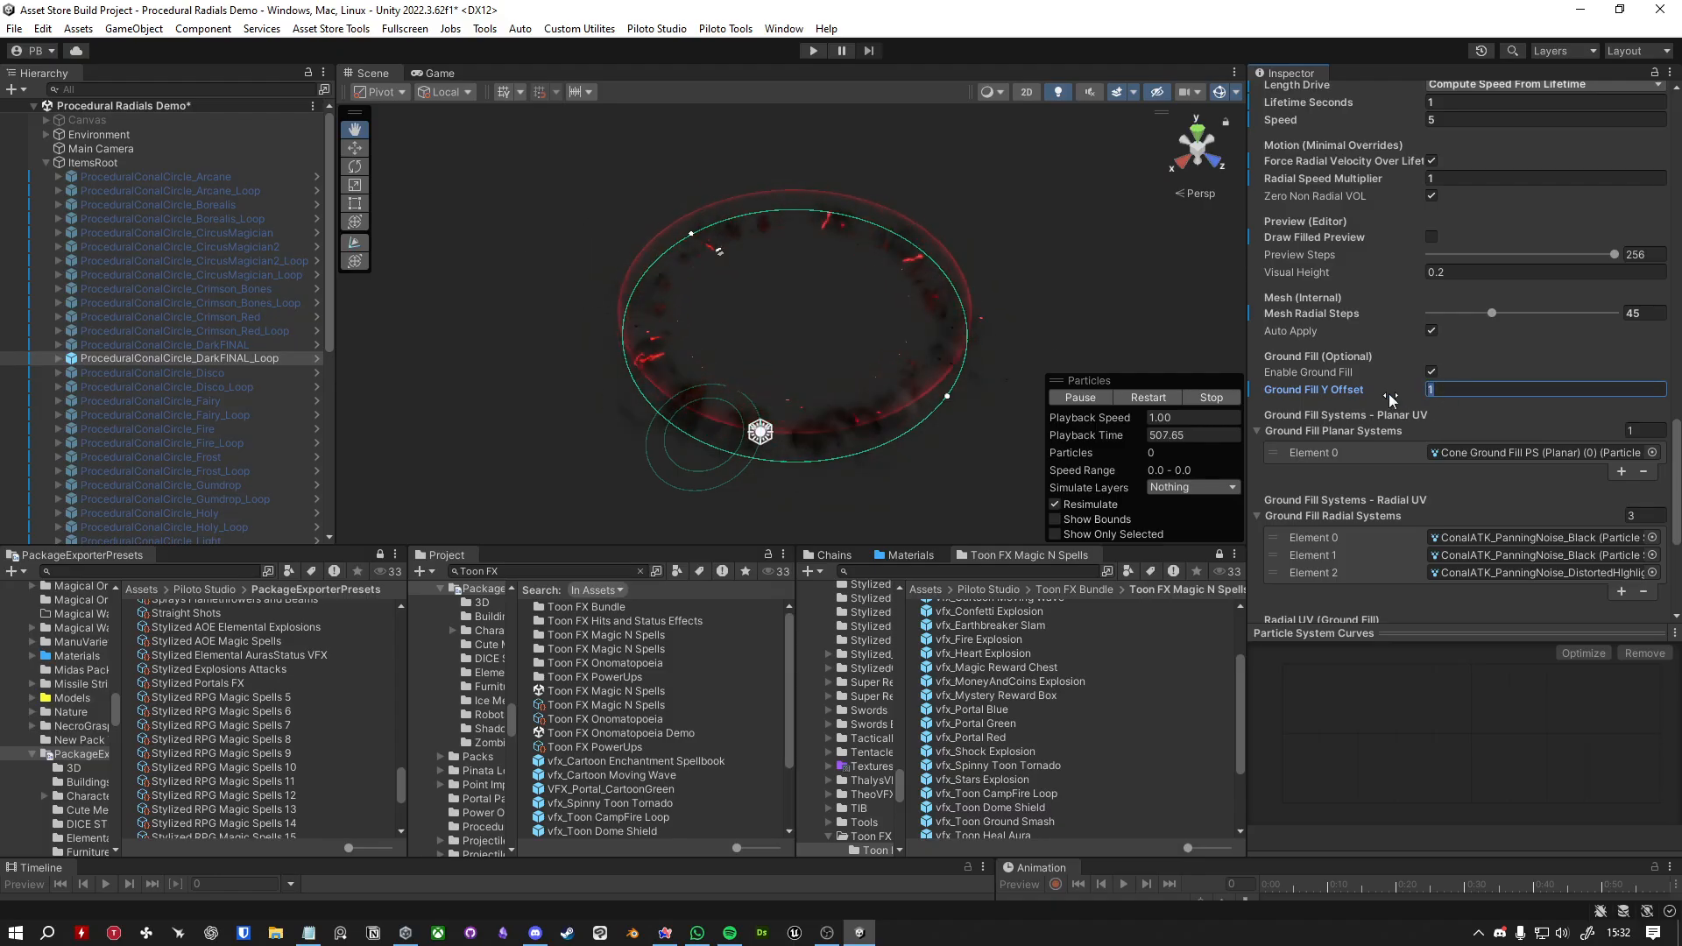
{"action": "type", "text": ".01"}
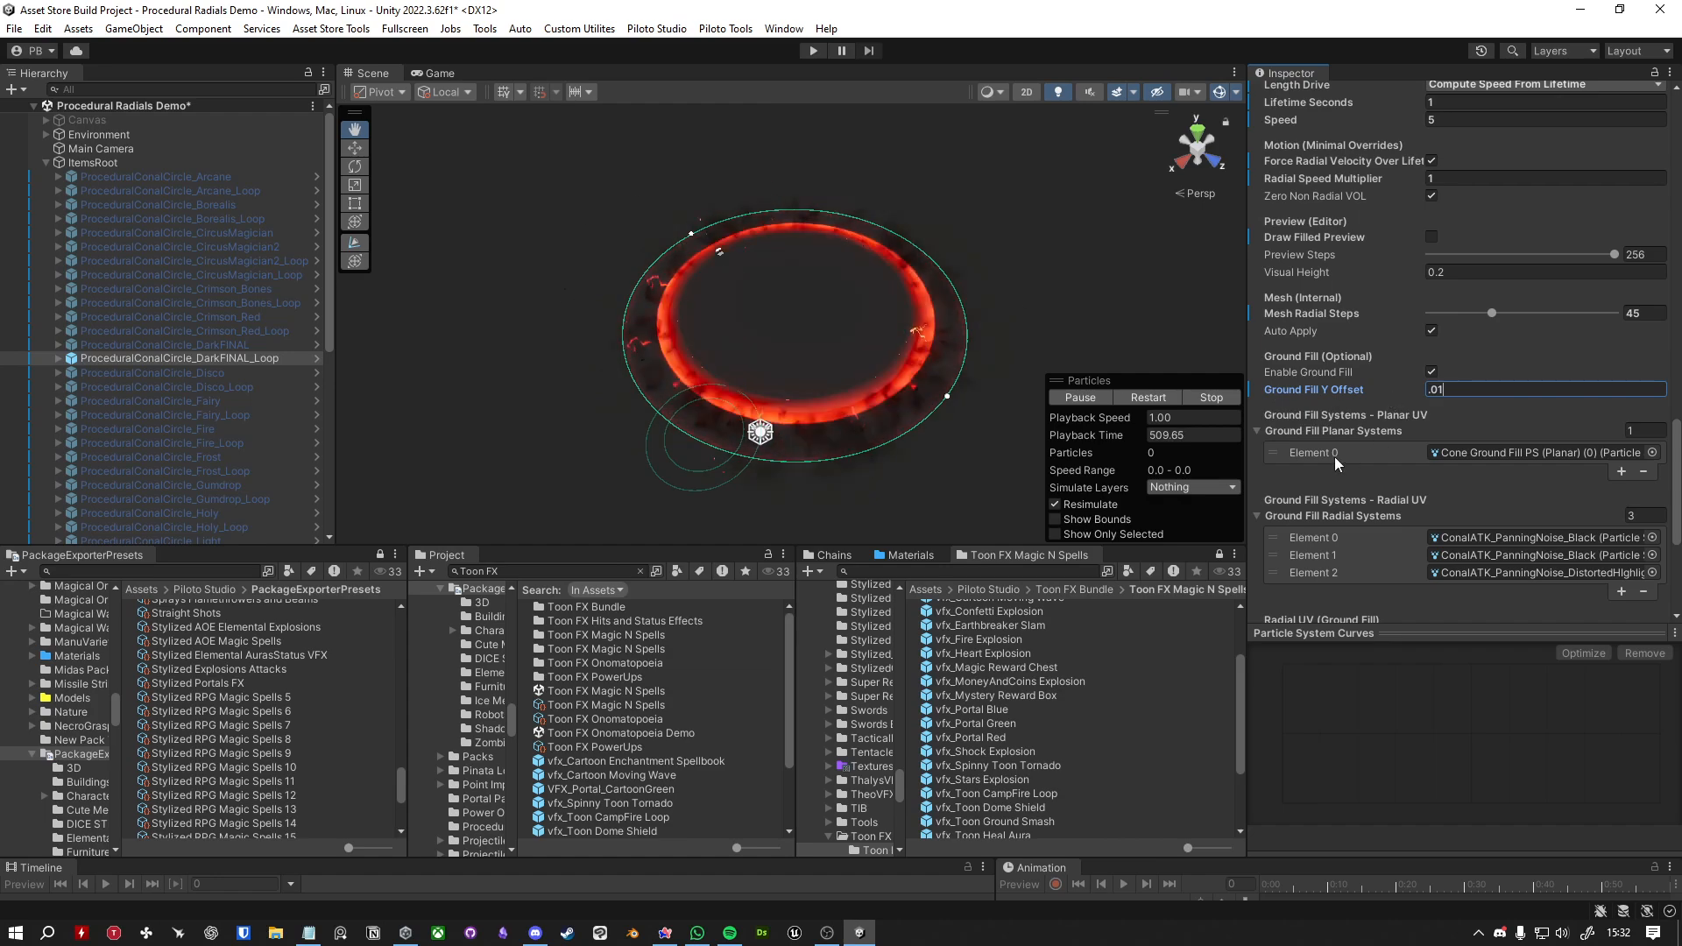
Try the Cut From 360 option for Radial UV Mapping and return it to Squish To Sector.
{"action": "scroll", "coordinate": [1453, 397], "scroll_direction": "down", "scroll_amount": 4}
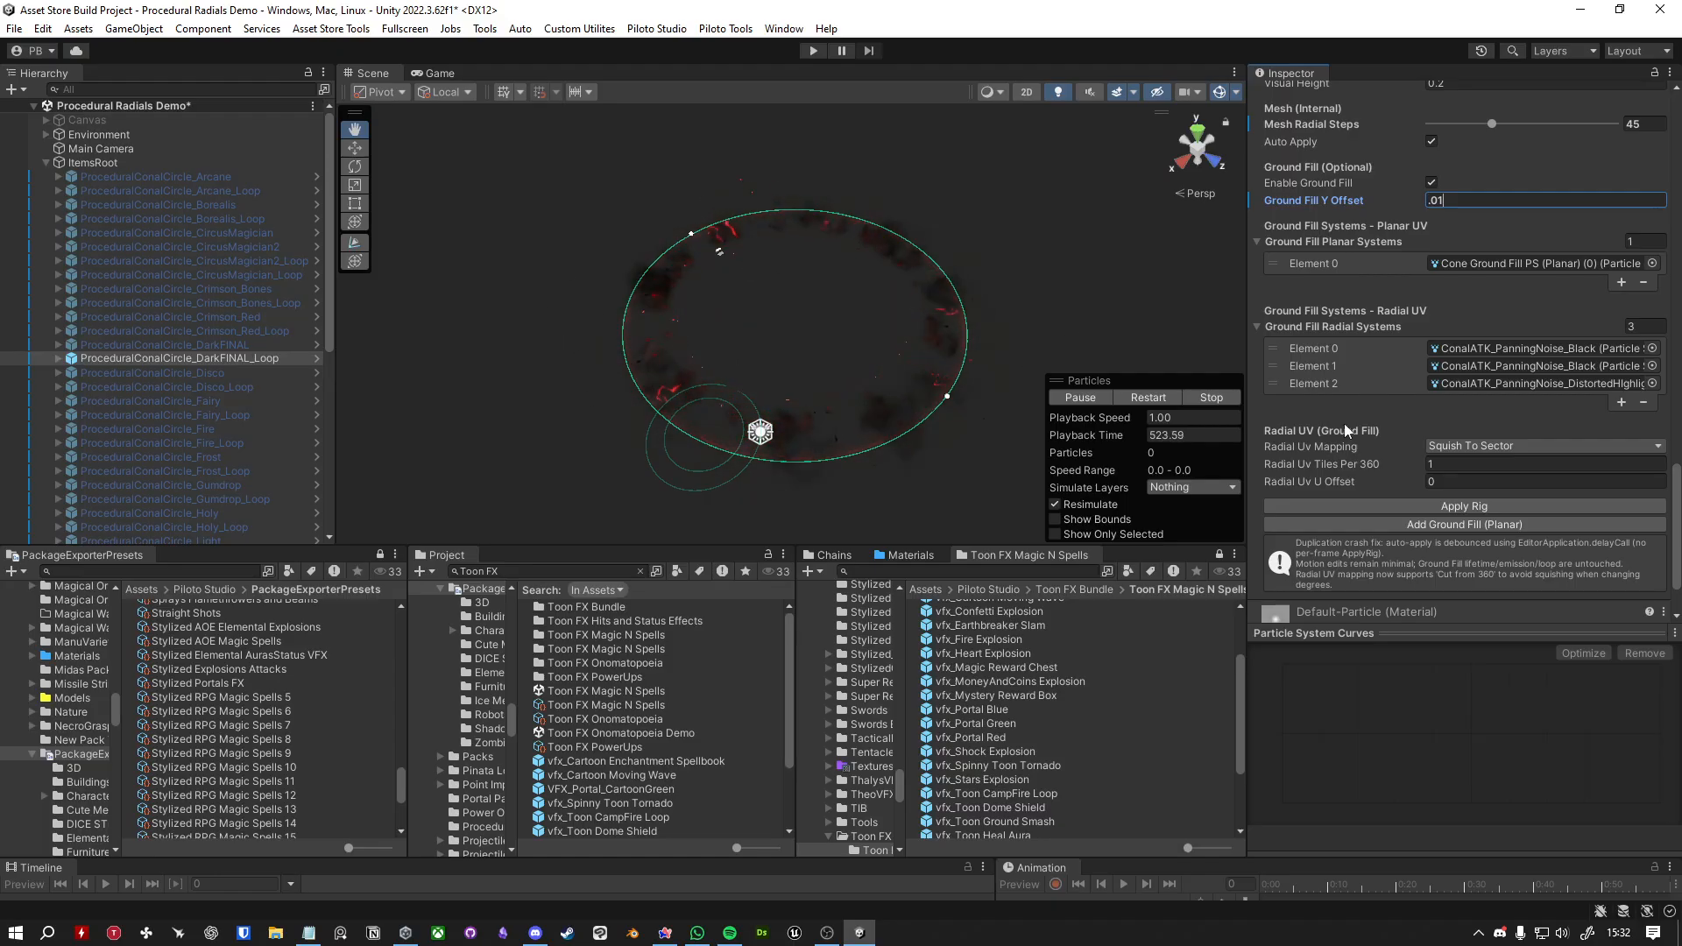
{"action": "scroll", "coordinate": [1355, 420], "scroll_direction": "down", "scroll_amount": 1}
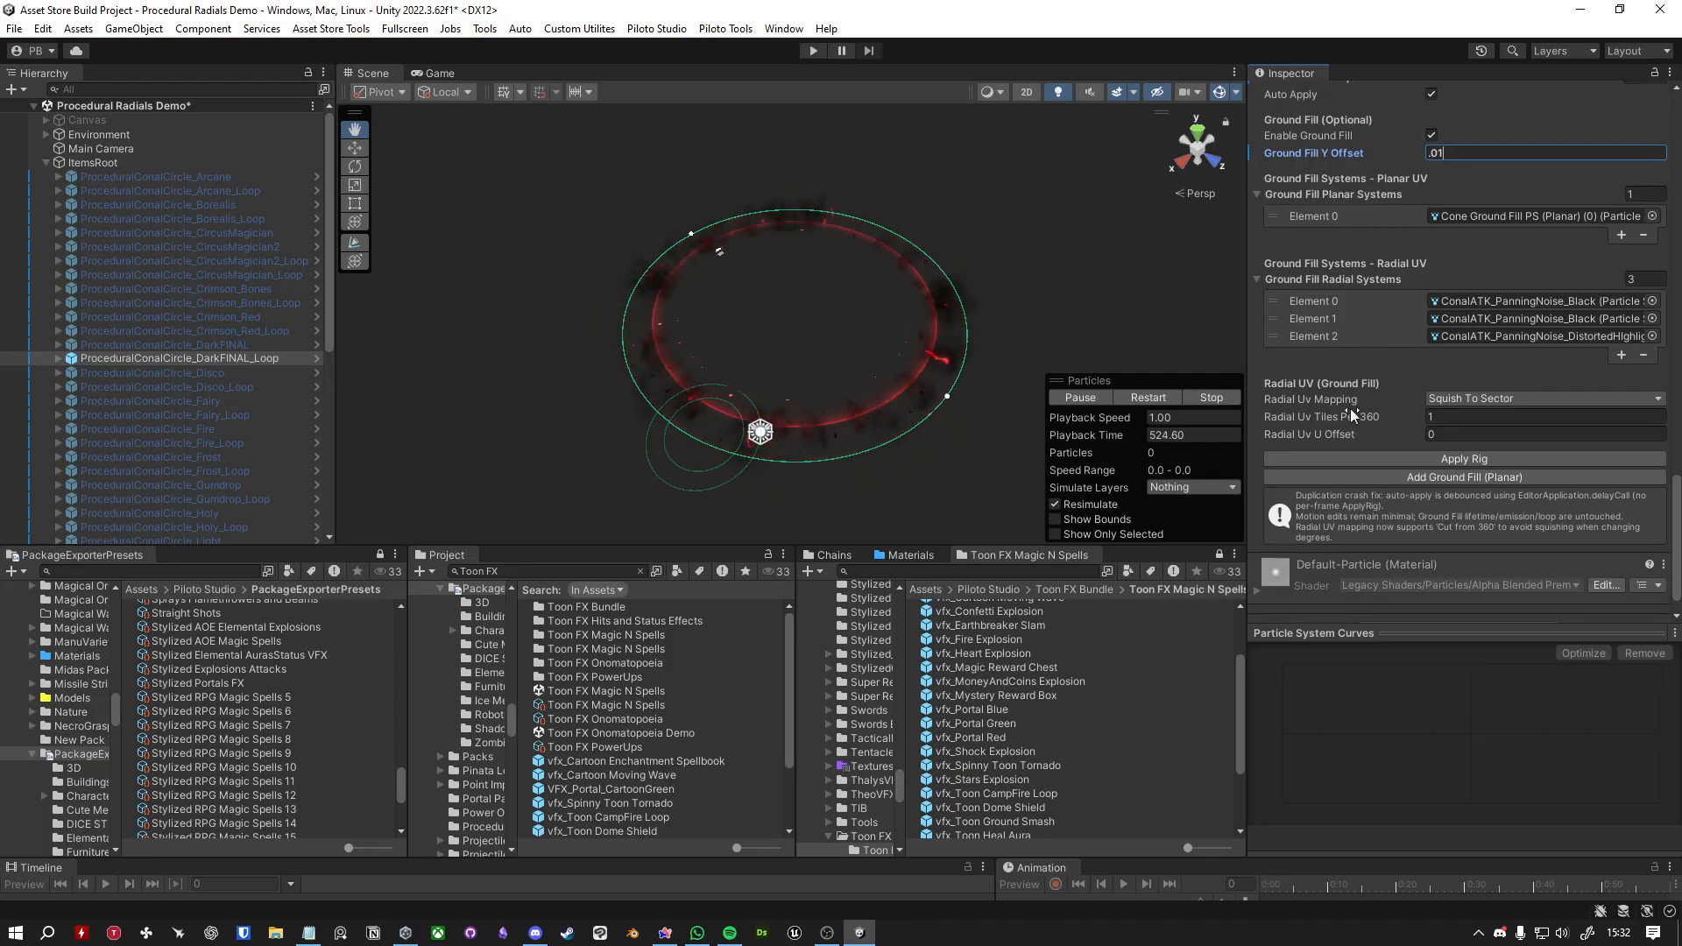
{"action": "left_click", "coordinate": [1468, 397]}
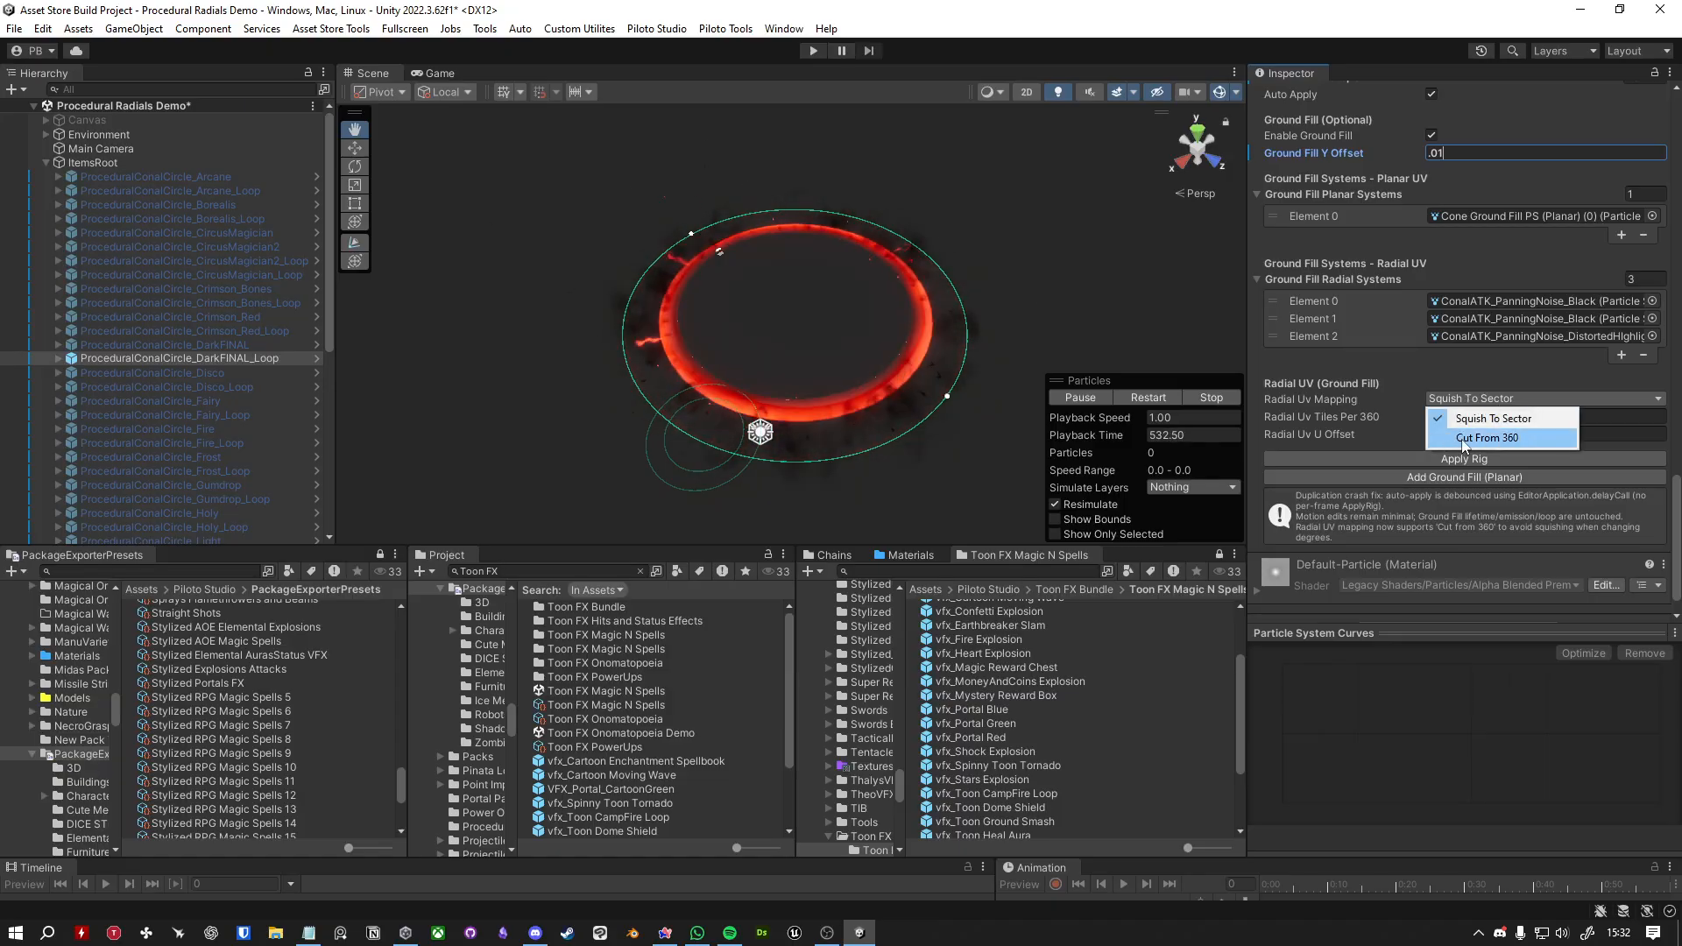
{"action": "left_click", "coordinate": [1472, 434]}
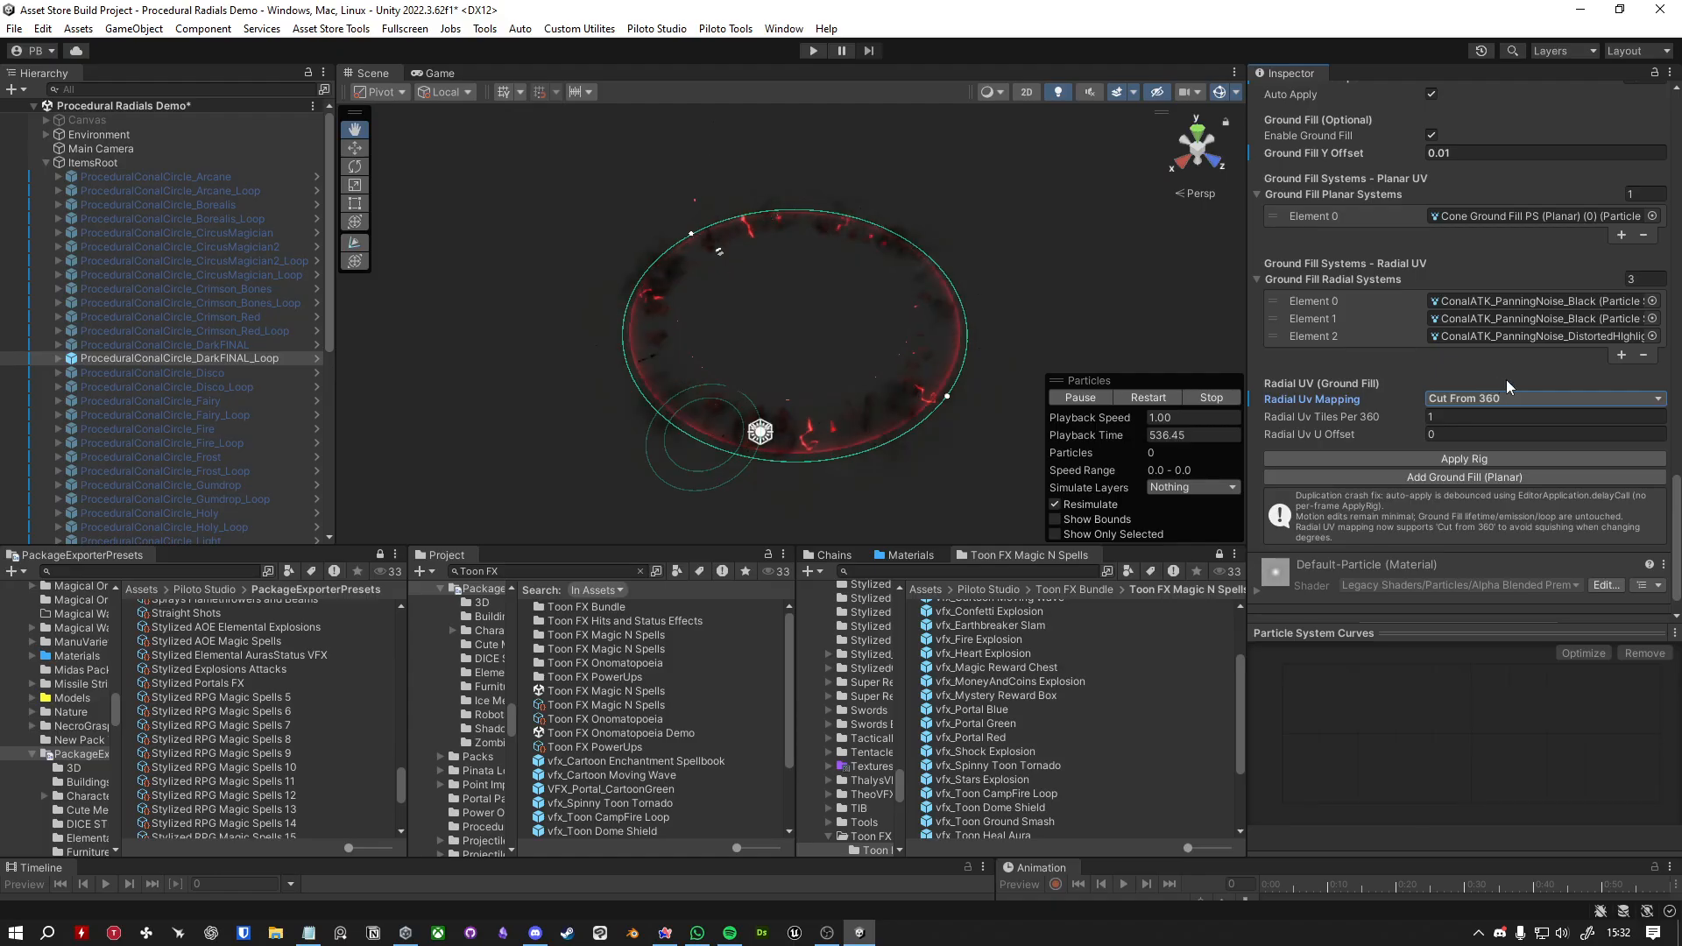
{"action": "left_click", "coordinate": [1504, 398]}
{"action": "left_click", "coordinate": [1485, 418]}
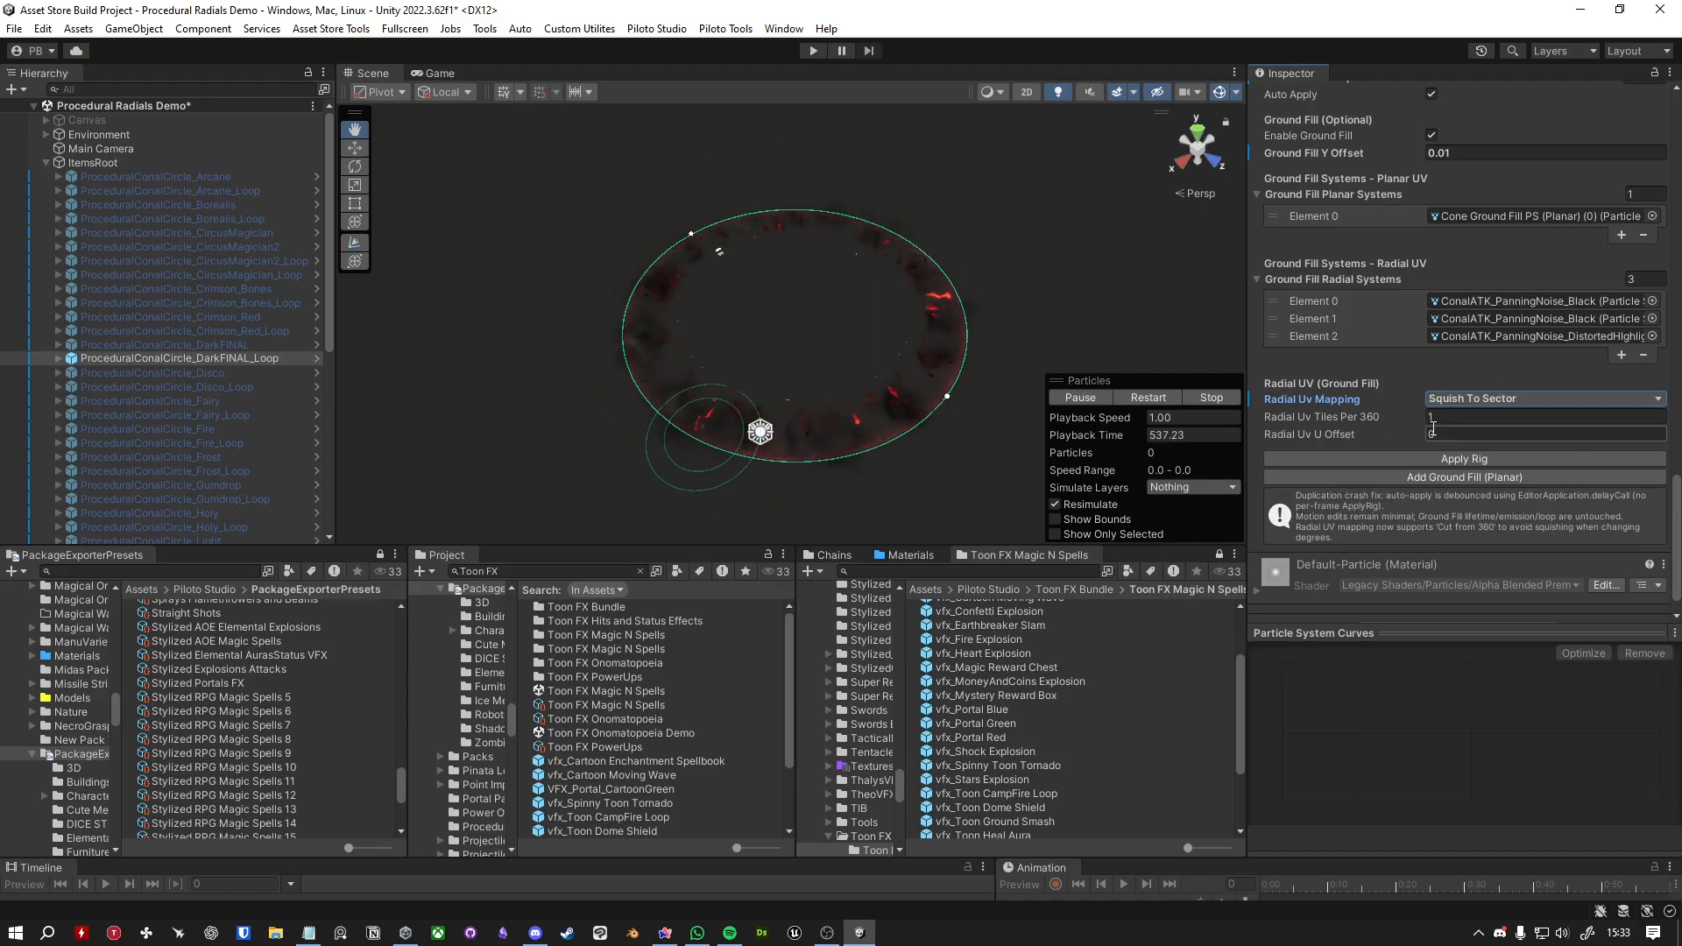
Try Radial UV Tiles Per 360 at 1.67 and U Offset at 0.33, and return them to 1 and 0.
{"action": "left_click_drag", "start_coordinate": [1342, 417], "coordinate": [1369, 433]}
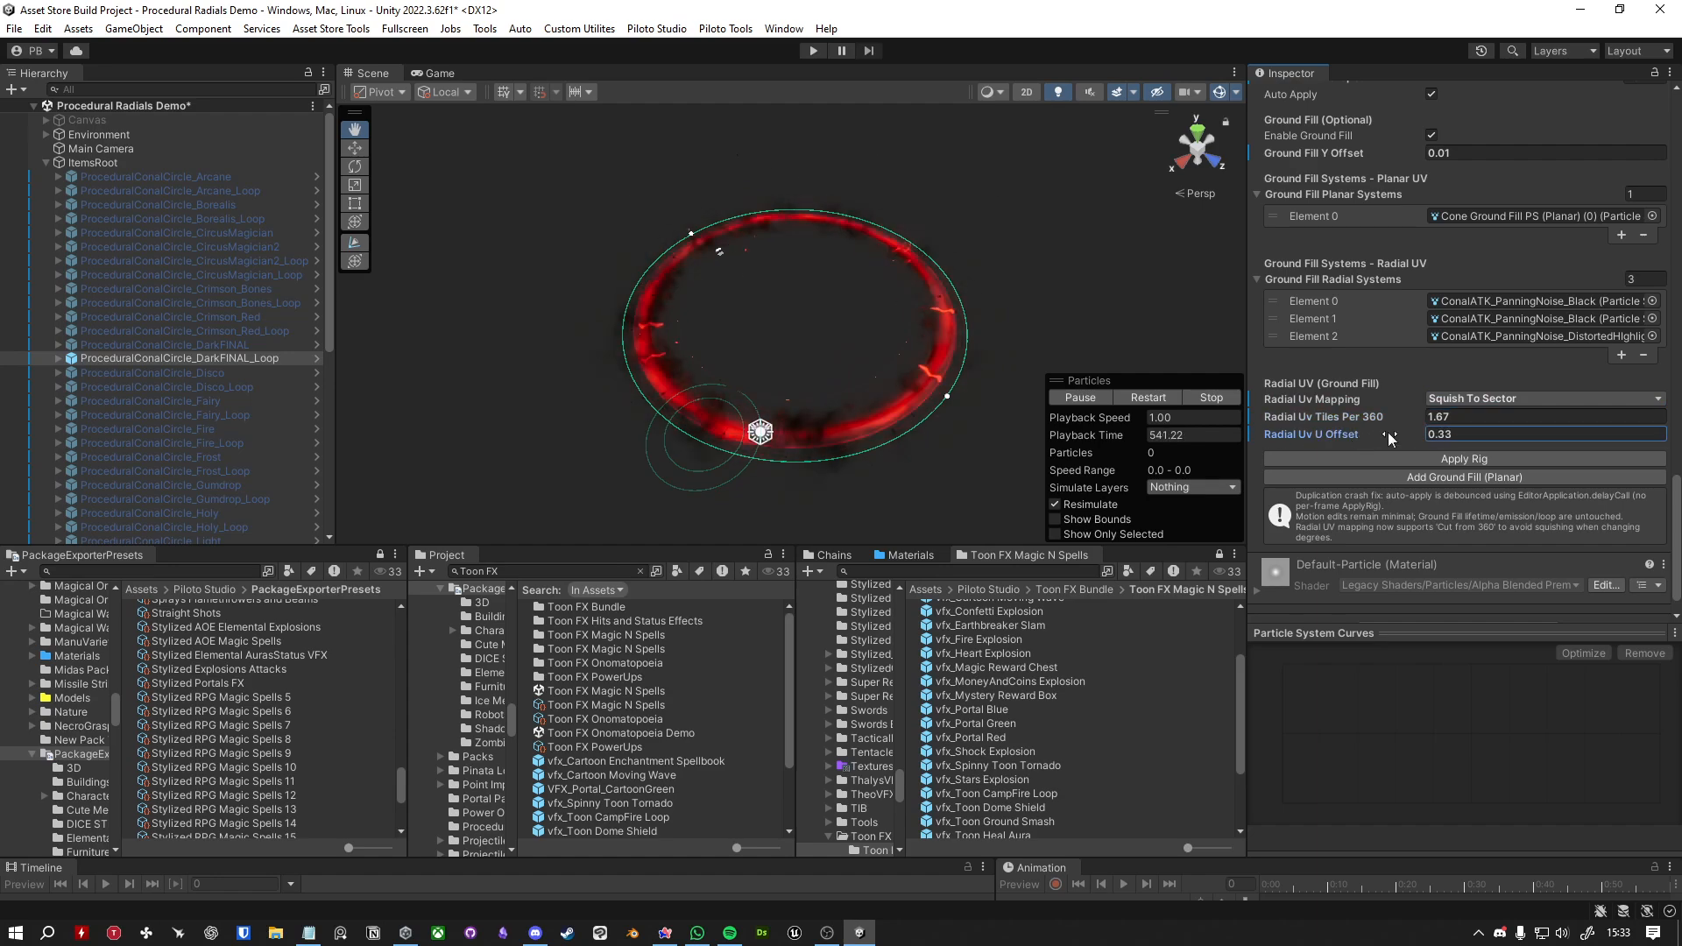
{"action": "type", "text": "0"}
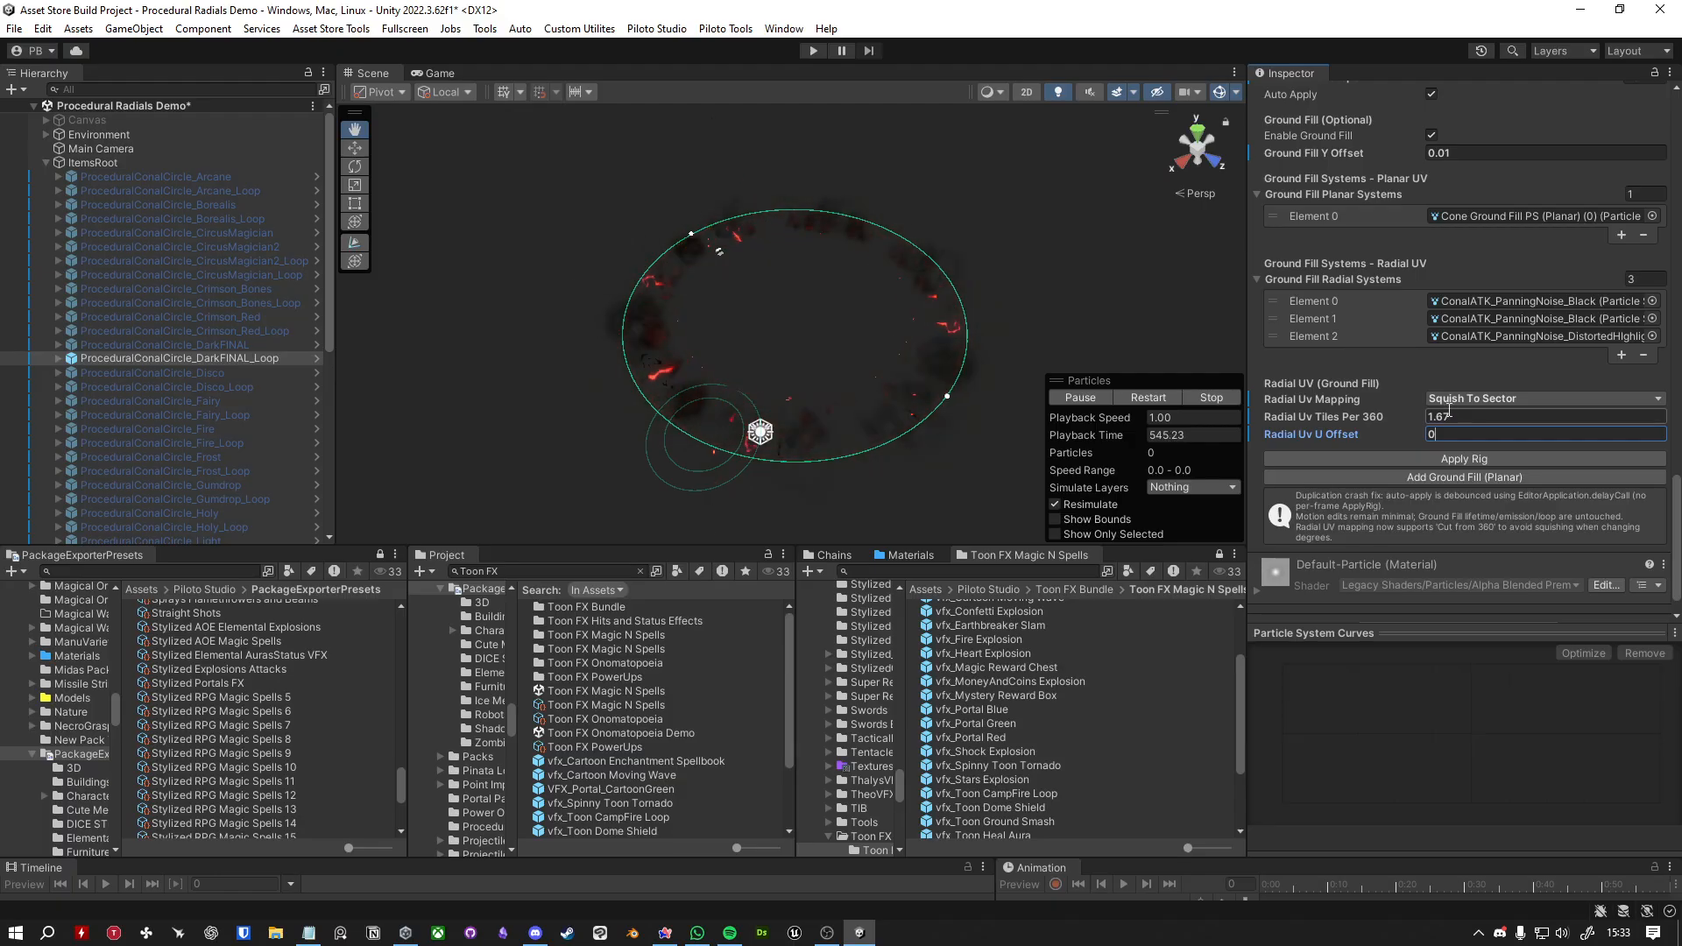
{"action": "left_click", "coordinate": [1454, 411]}
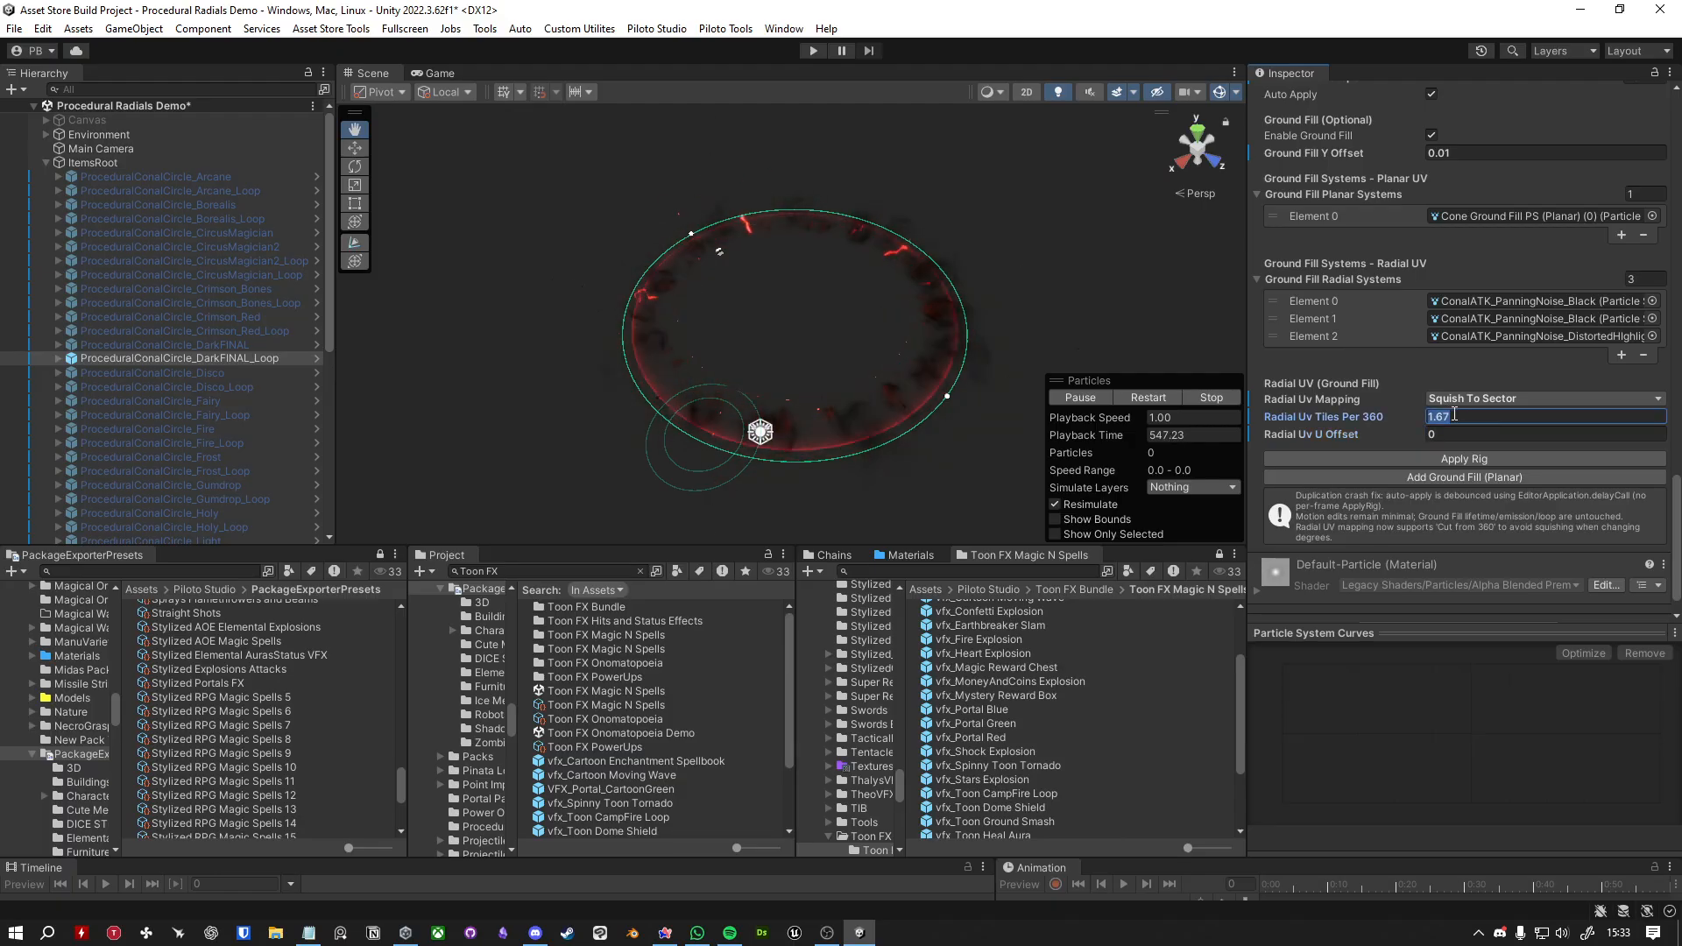
{"action": "type", "text": "0"}
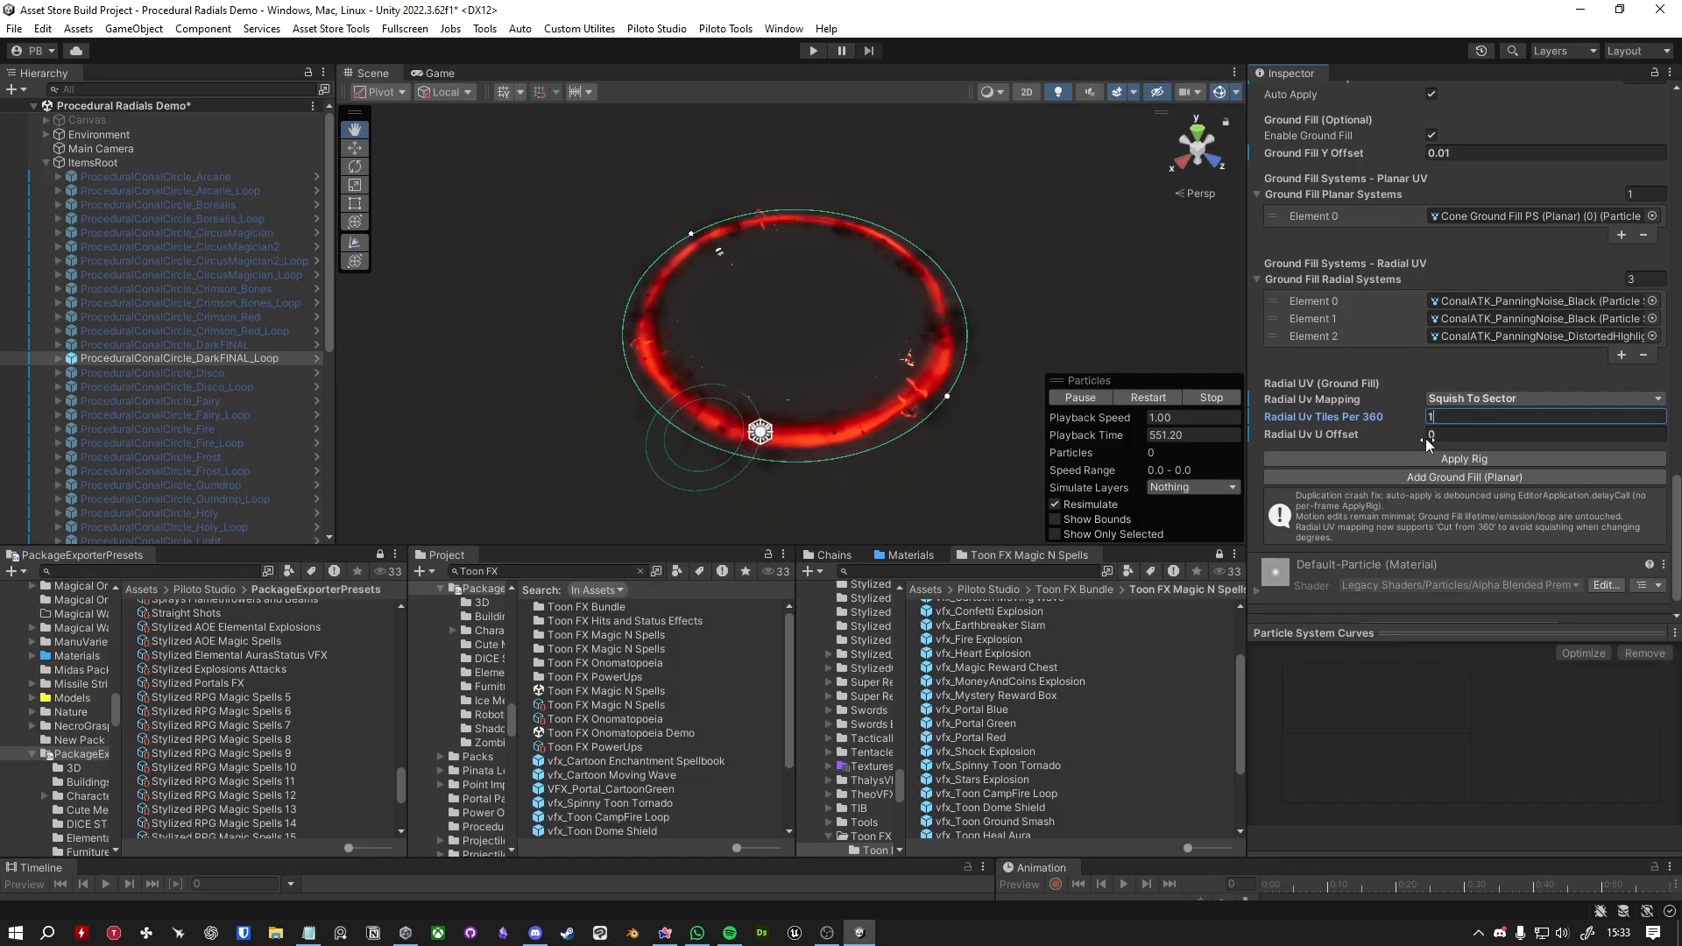
Hide the scene gizmos and review the effect alongside the rig's cone, travel and motion settings.
{"action": "left_click", "coordinate": [1218, 94]}
{"action": "scroll", "coordinate": [1402, 338], "scroll_direction": "up", "scroll_amount": 10}
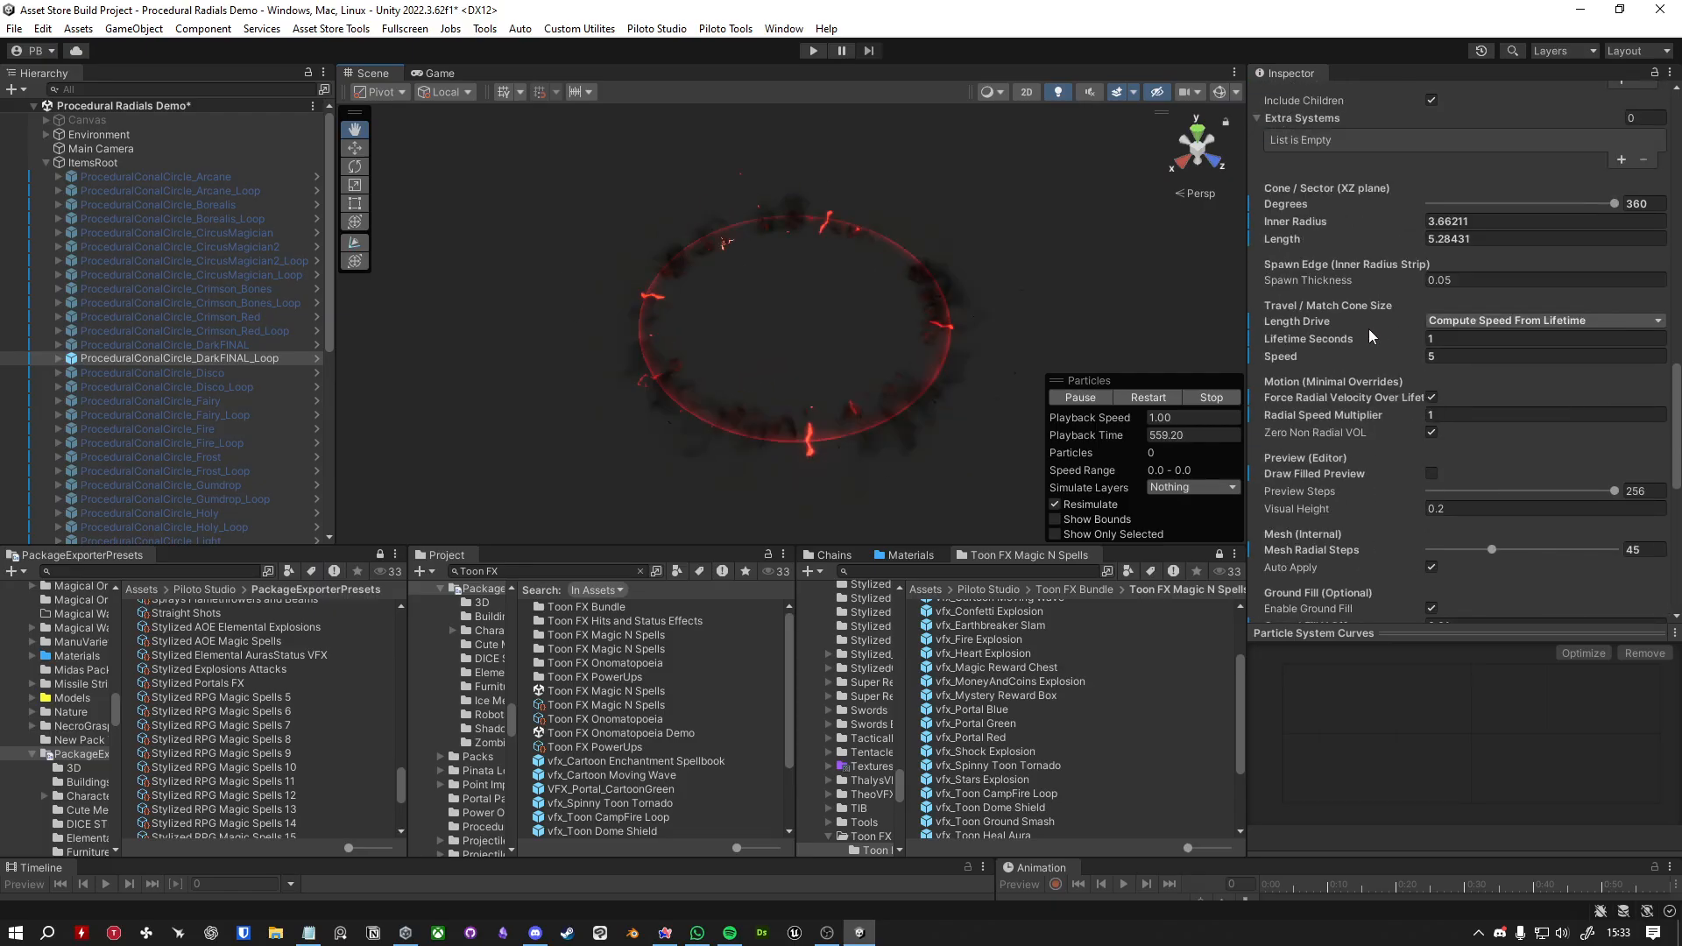
{"action": "scroll", "coordinate": [1384, 337], "scroll_direction": "down", "scroll_amount": 3}
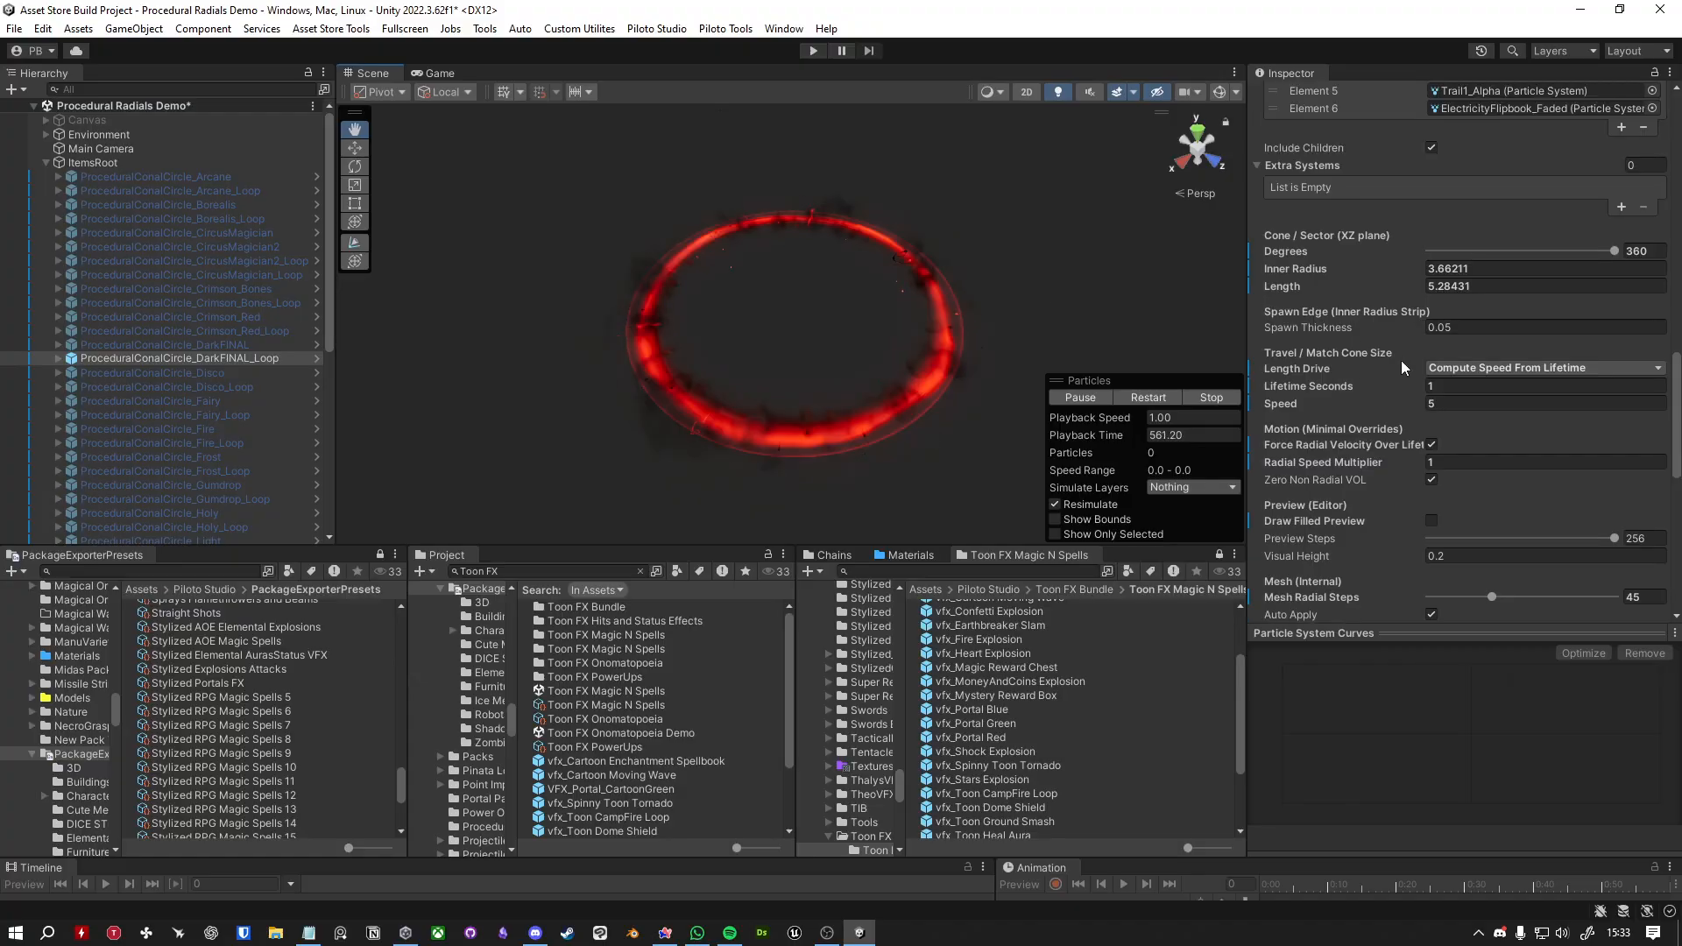
{"action": "scroll", "coordinate": [1384, 321], "scroll_direction": "up", "scroll_amount": 3}
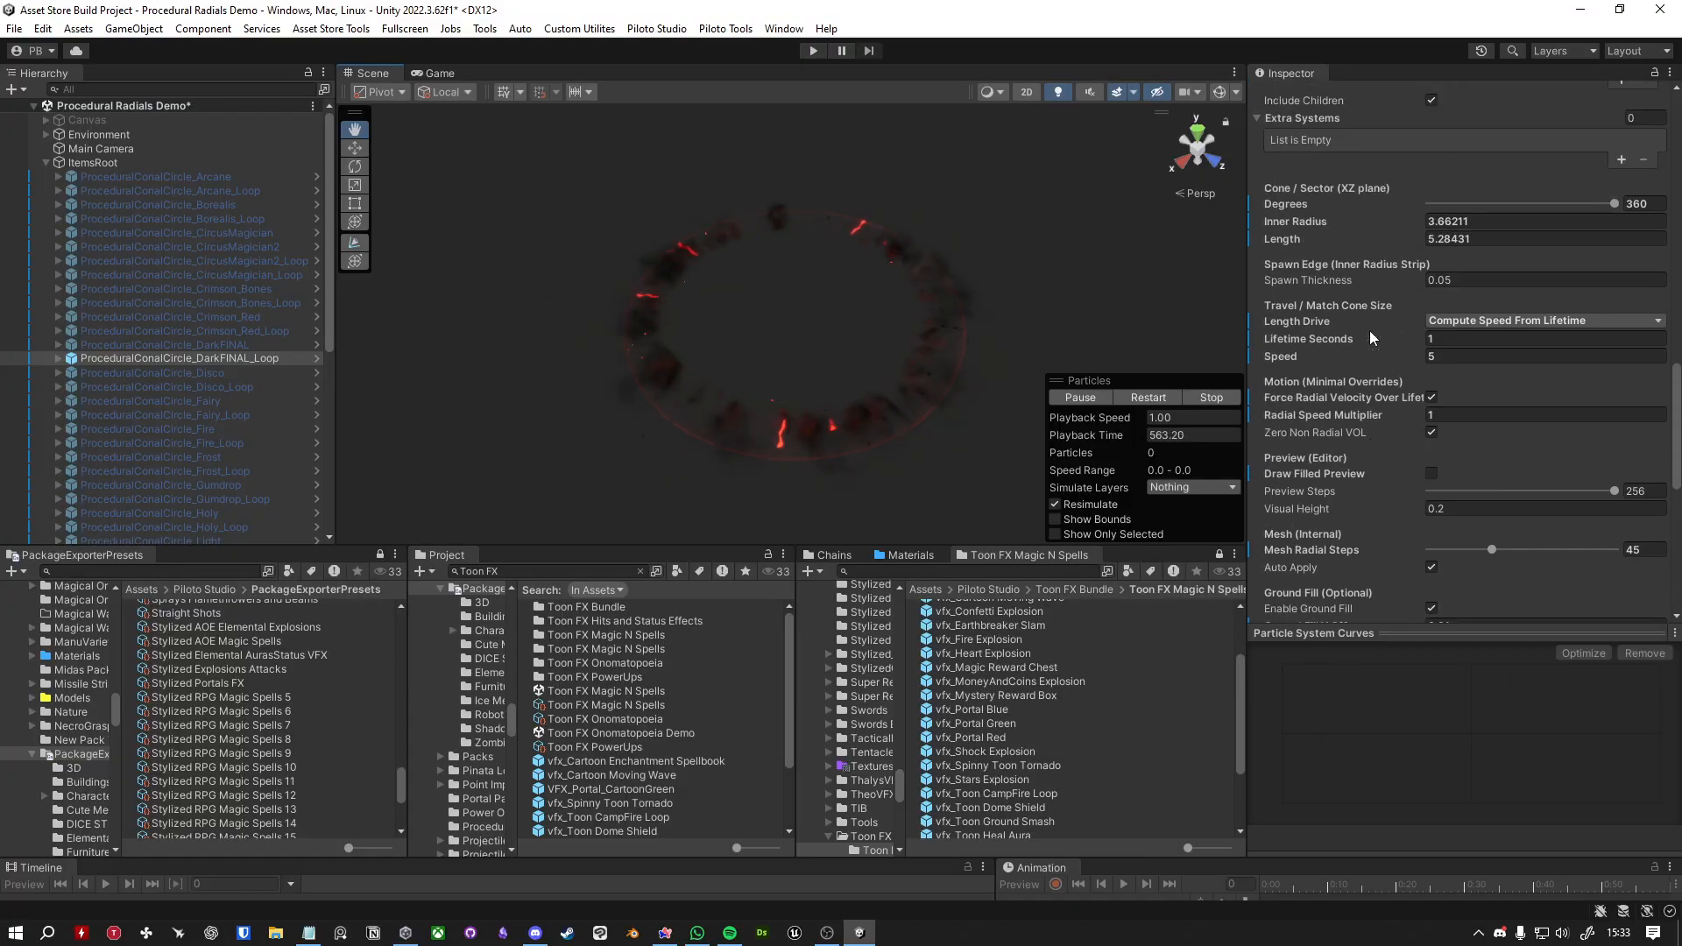
{"action": "scroll", "coordinate": [1409, 382], "scroll_direction": "up", "scroll_amount": 1}
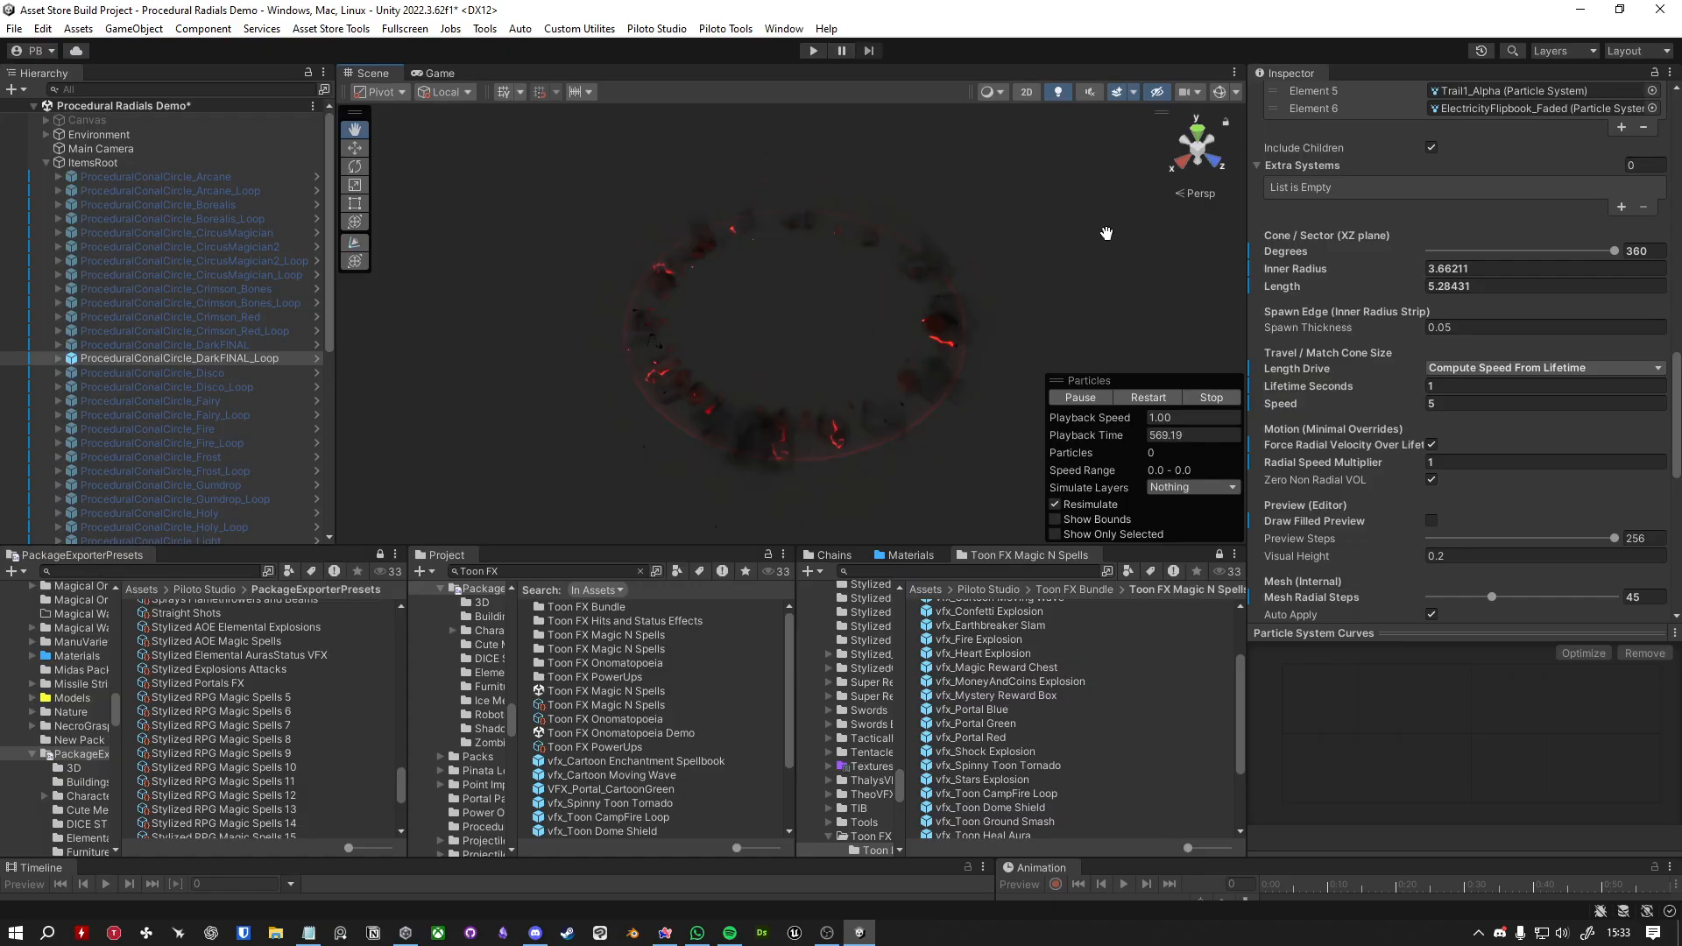
Show the gizmos, reduce the cone's inner radius to about 1.98 with its inner handle, and hide the gizmos again.
{"action": "left_click", "coordinate": [1219, 93]}
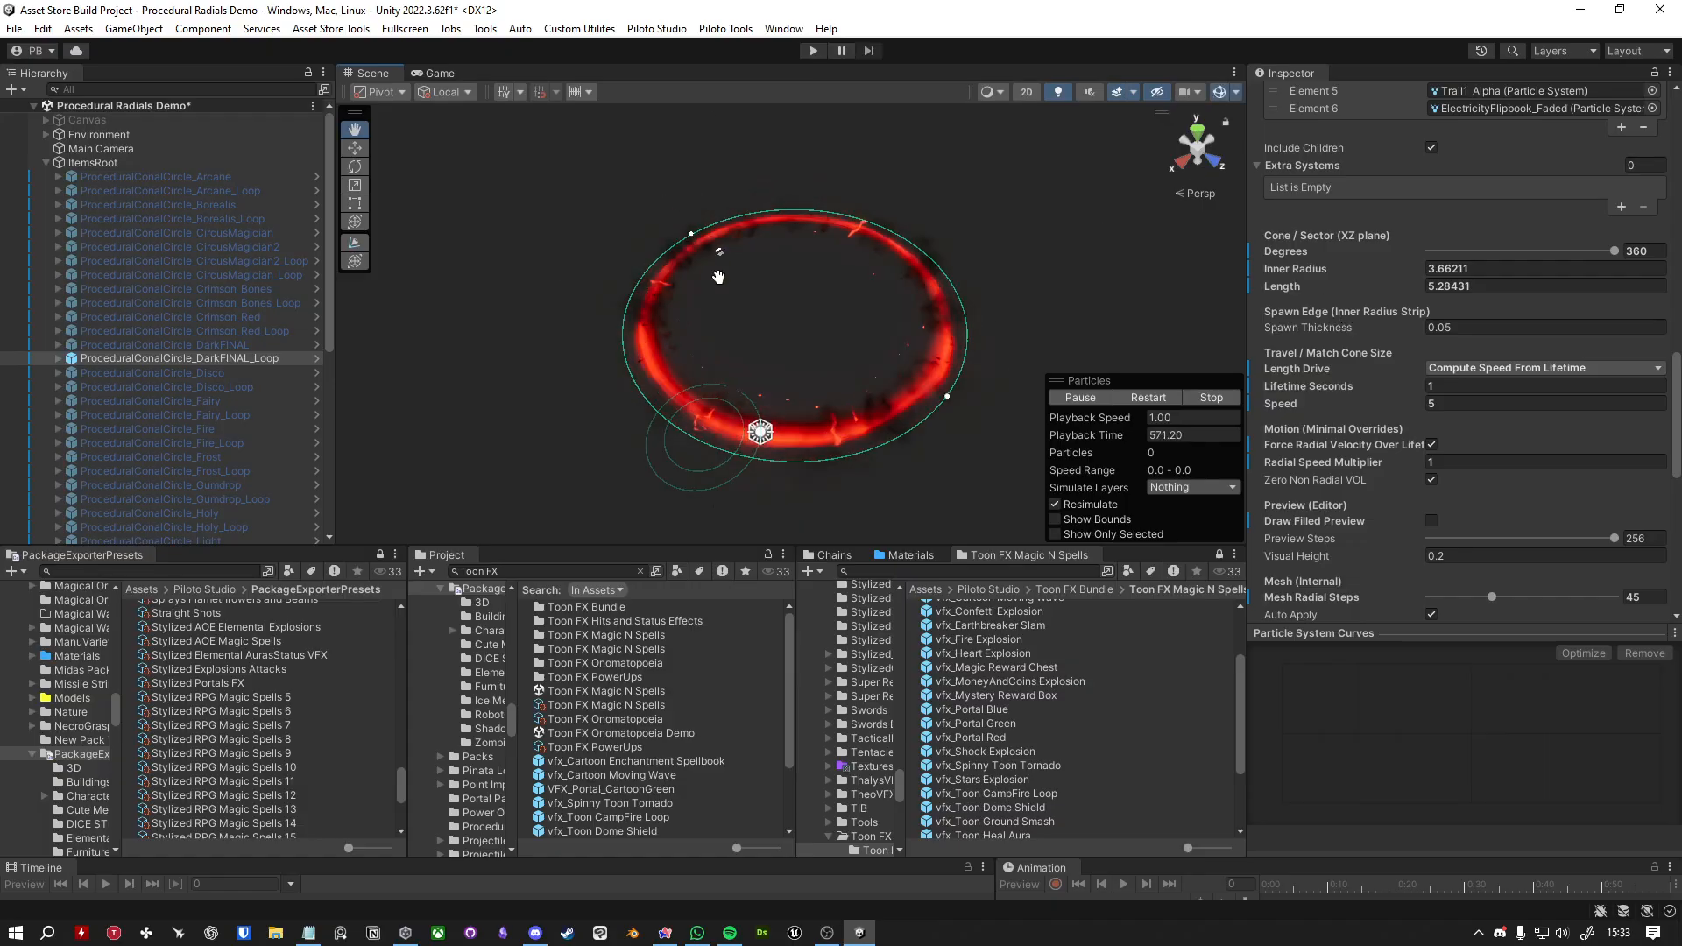
{"action": "left_click_drag", "start_coordinate": [719, 252], "coordinate": [747, 277]}
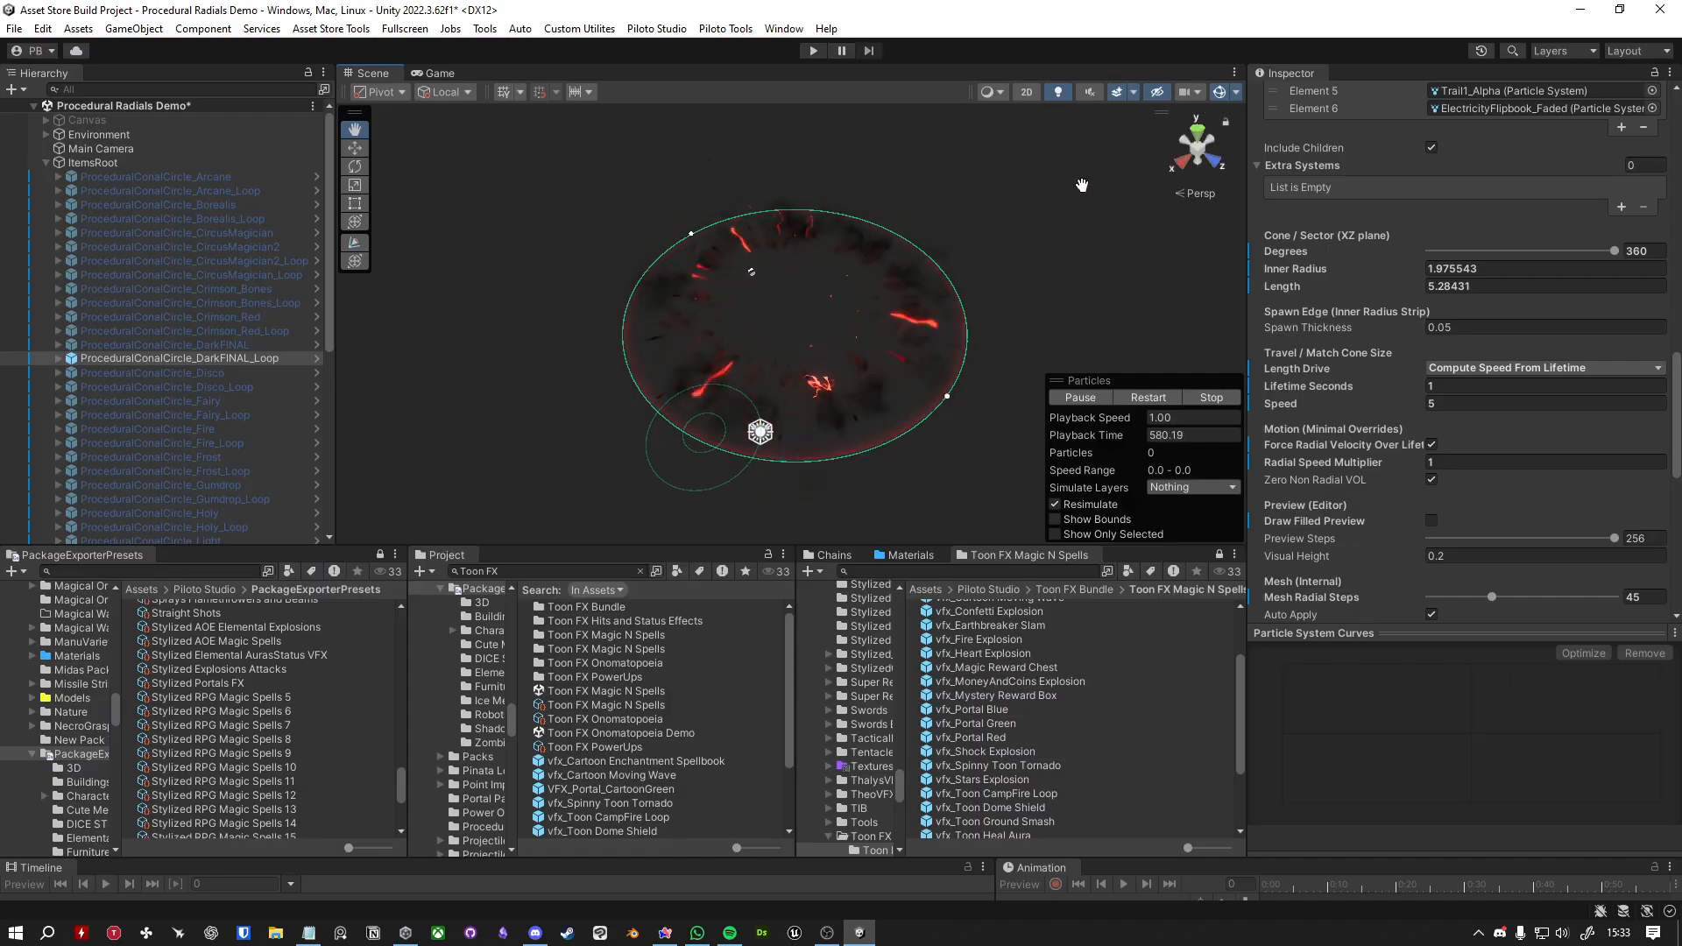
{"action": "left_click", "coordinate": [1220, 93]}
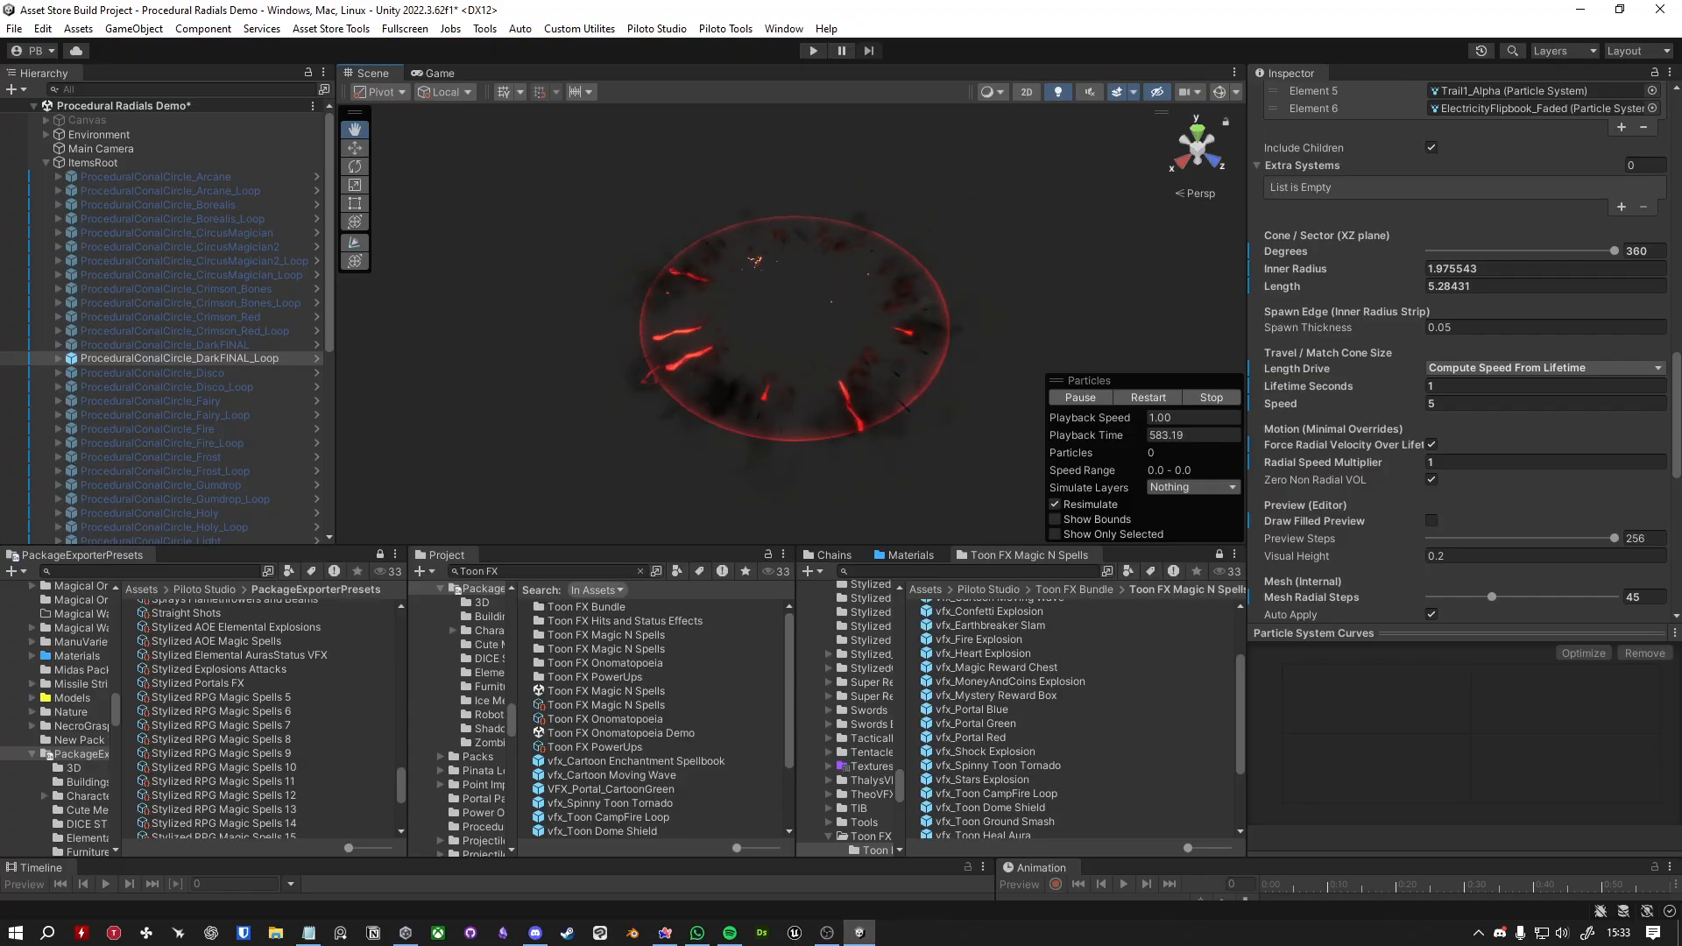